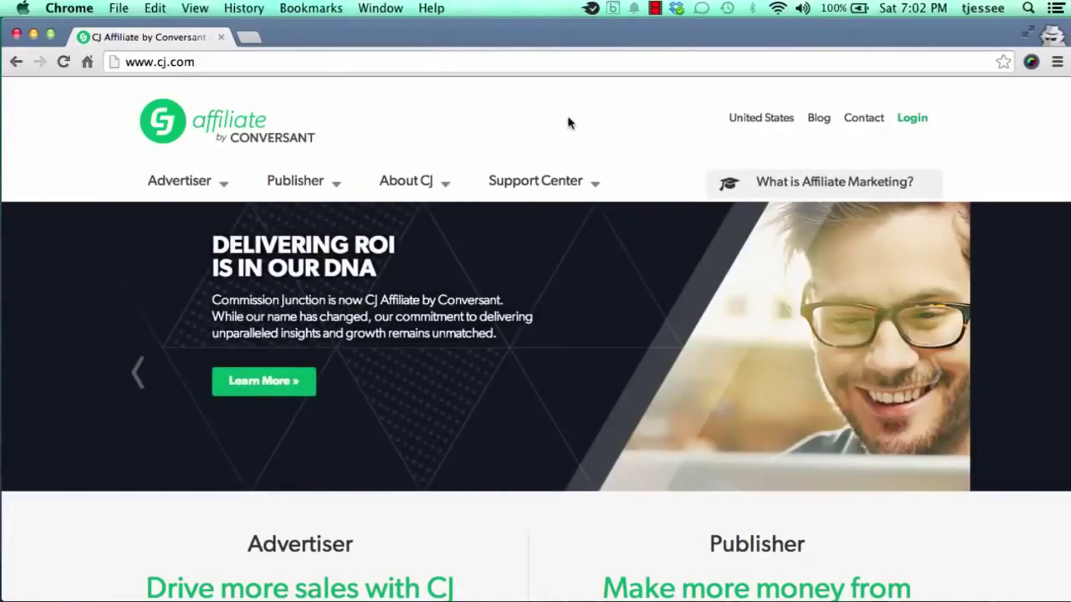
Start the free publisher sign-up from the CJ Affiliate homepage and open its application form.
{"action": "left_click", "coordinate": [167, 63]}
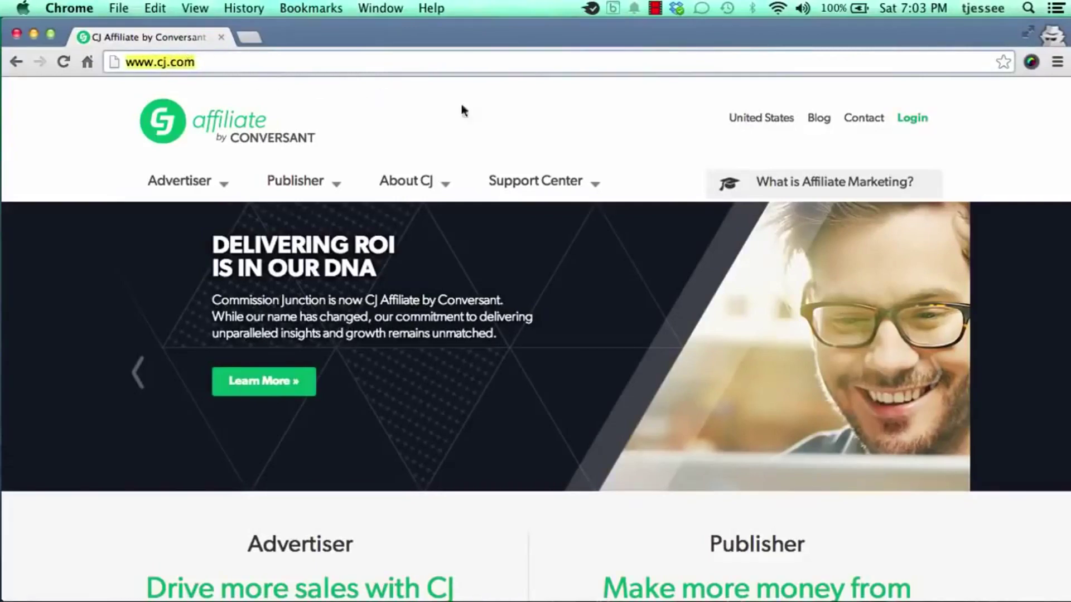
{"action": "scroll", "coordinate": [614, 147], "scroll_direction": "down", "scroll_amount": 5}
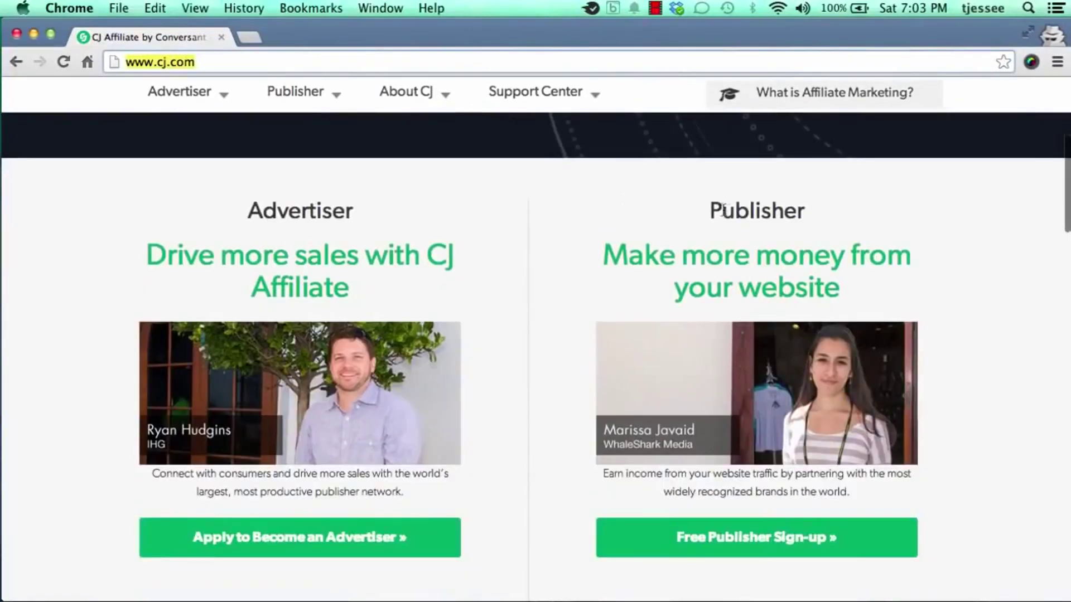
{"action": "left_click", "coordinate": [707, 210]}
{"action": "left_click_drag", "start_coordinate": [707, 209], "coordinate": [801, 212]}
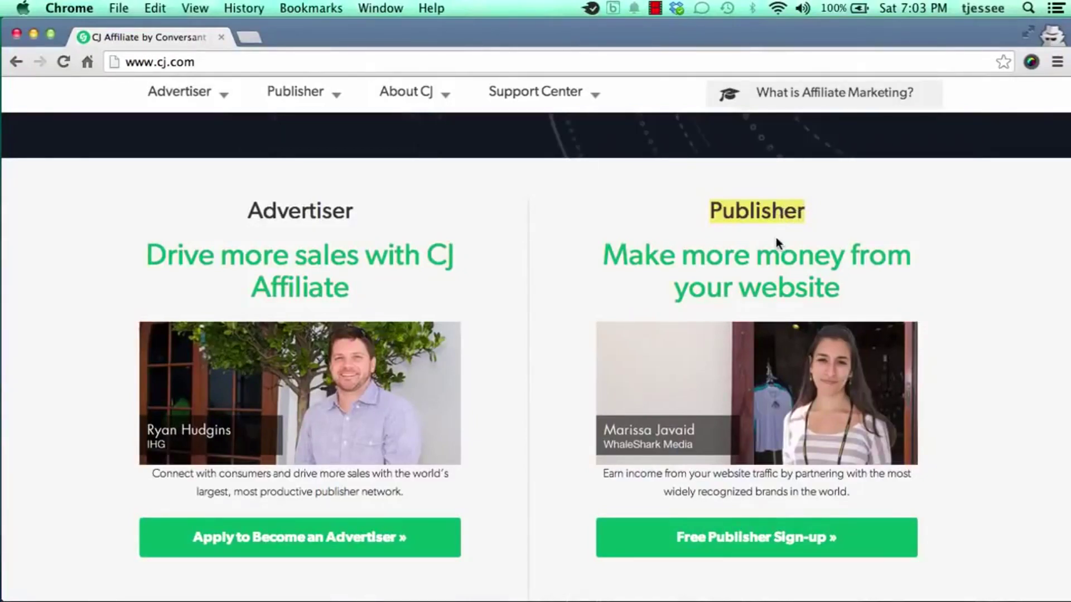
{"action": "left_click", "coordinate": [722, 540]}
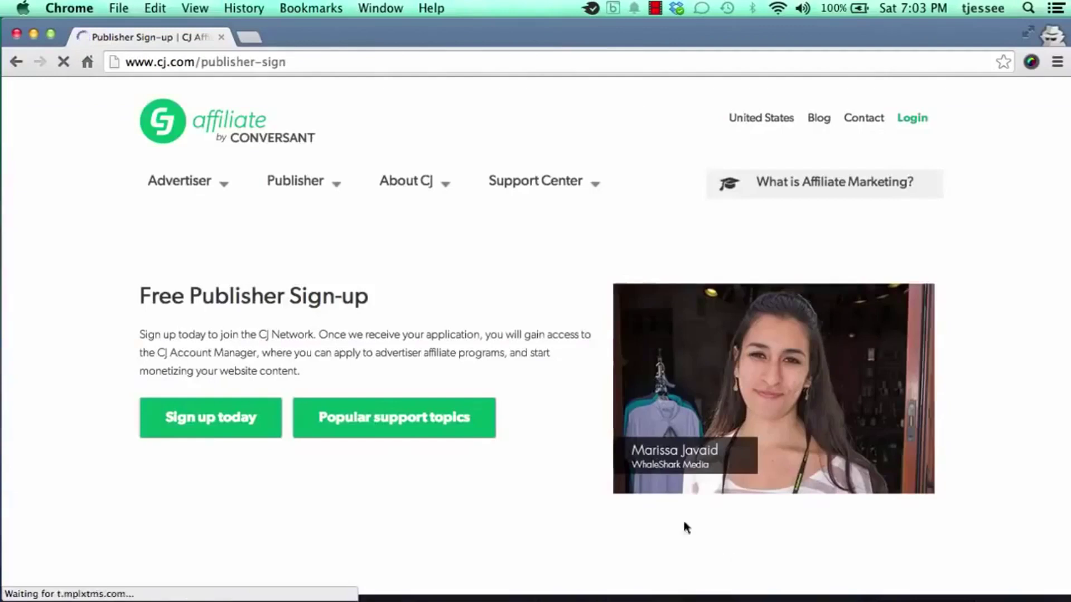
{"action": "left_click", "coordinate": [208, 421]}
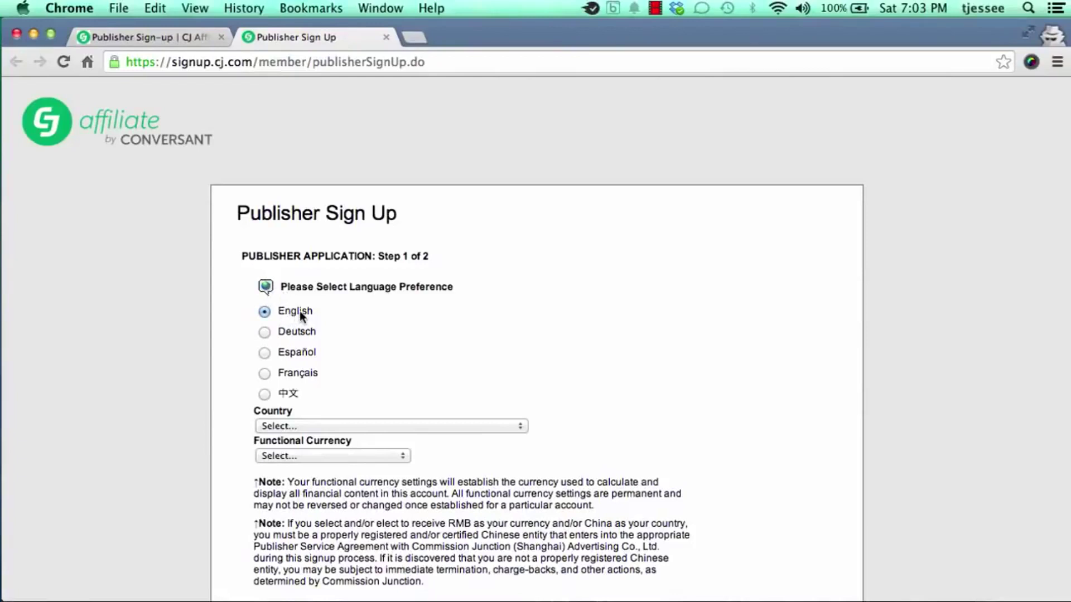
Set the country to United States and the functional currency to USD US Dollar, and continue to the application's second step.
{"action": "left_click", "coordinate": [490, 428]}
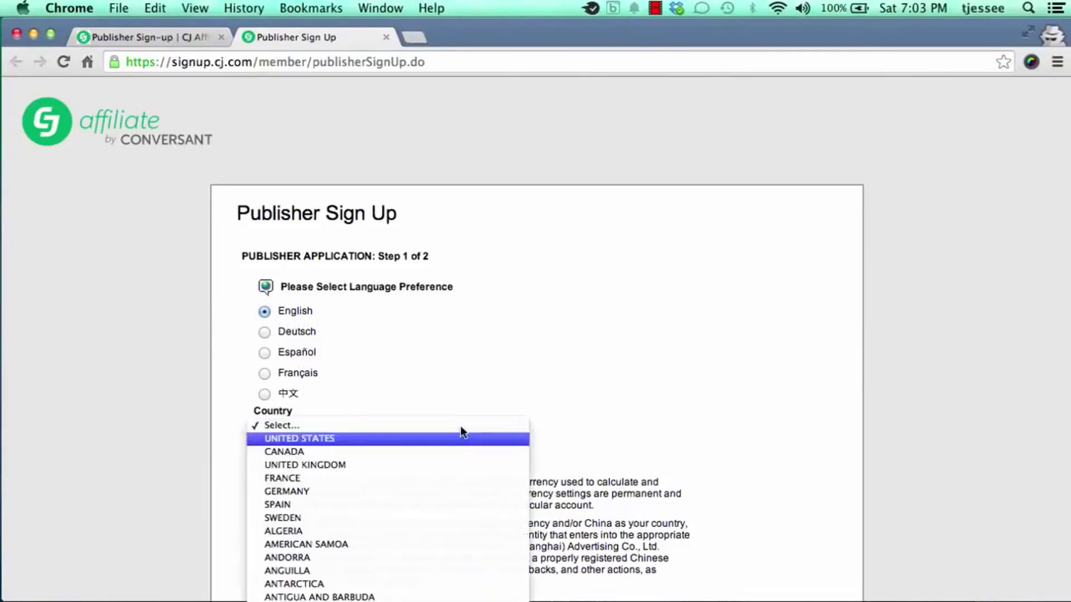
{"action": "left_click", "coordinate": [296, 438]}
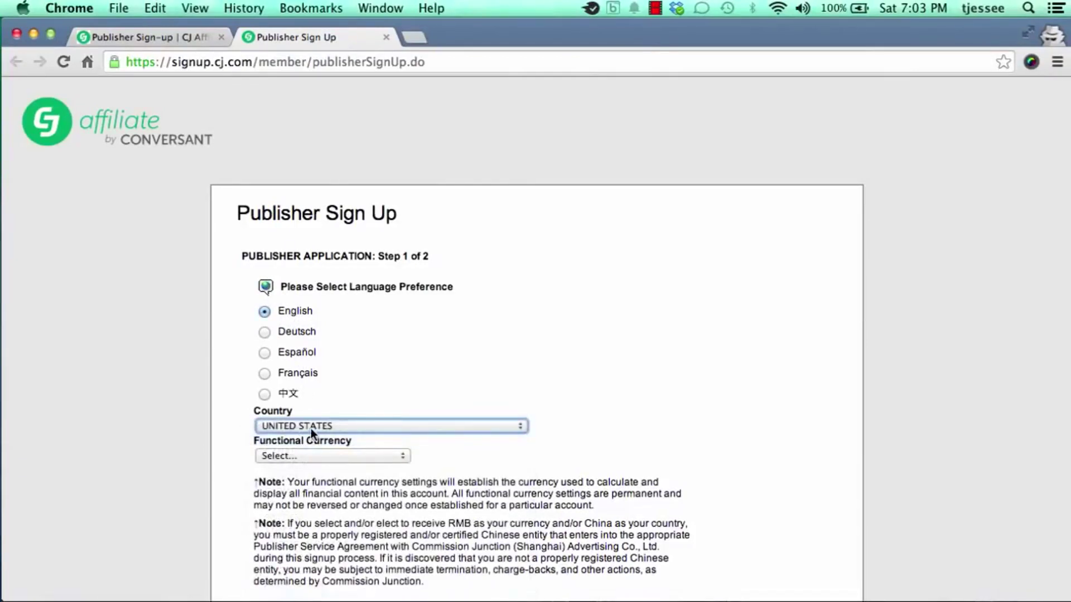
{"action": "left_click", "coordinate": [314, 454]}
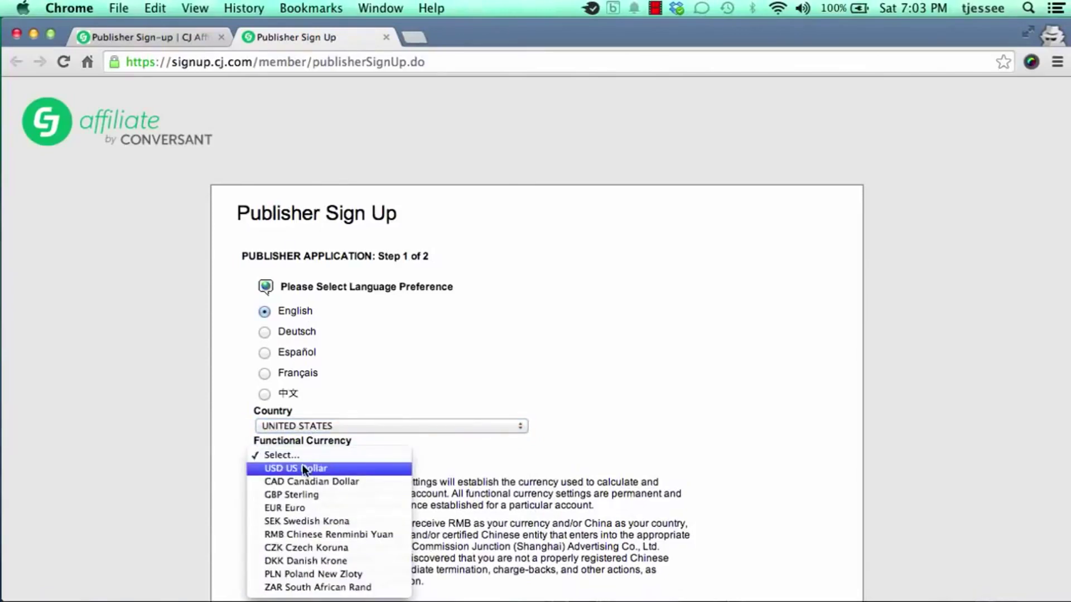
{"action": "left_click", "coordinate": [302, 464]}
{"action": "left_click", "coordinate": [239, 474]}
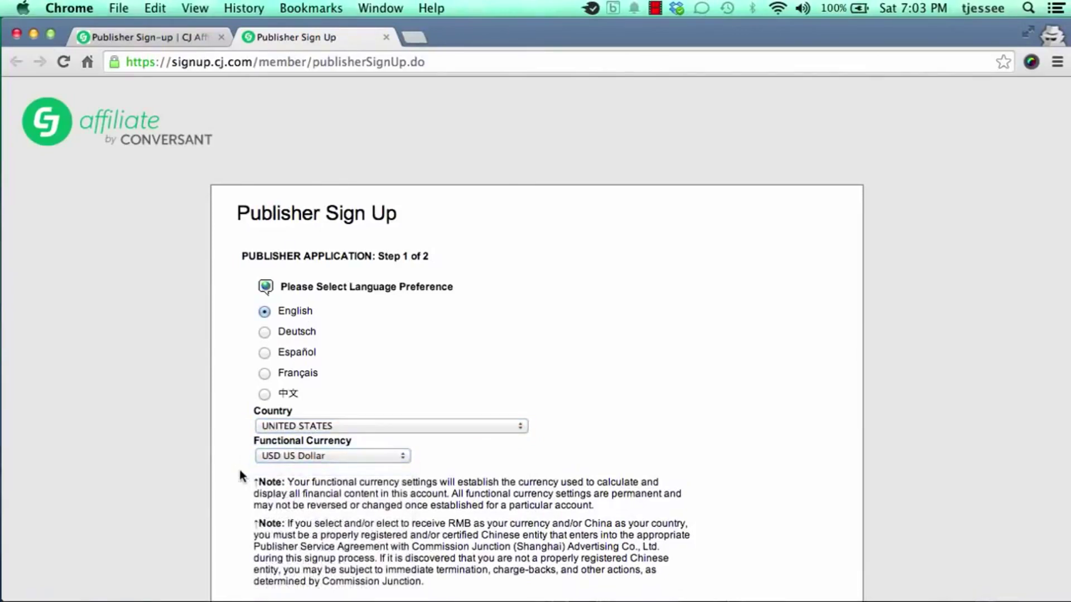
{"action": "scroll", "coordinate": [246, 474], "scroll_direction": "down", "scroll_amount": 2}
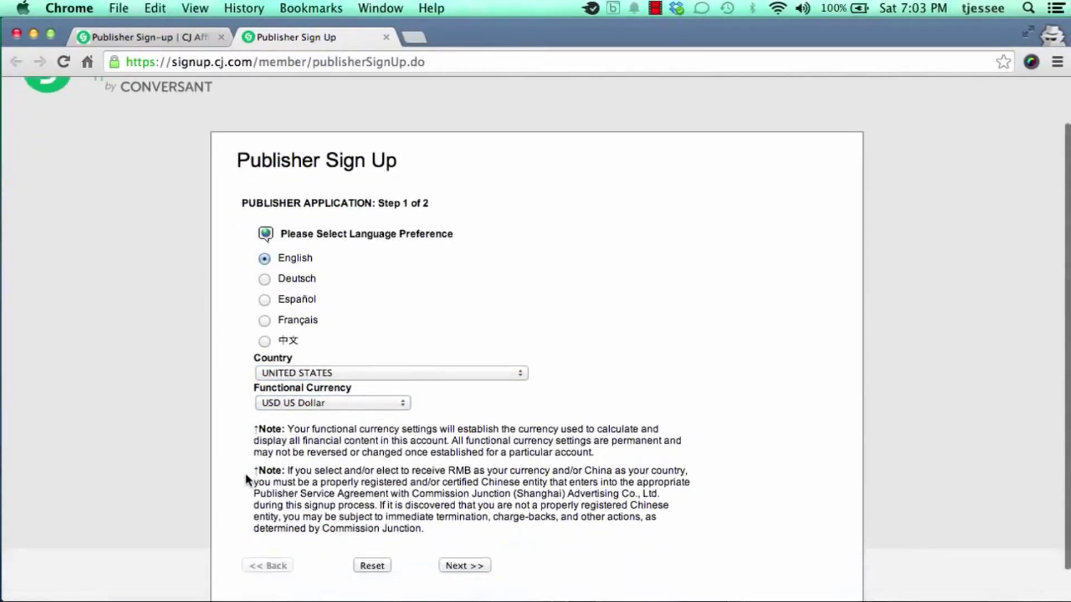
{"action": "scroll", "coordinate": [245, 474], "scroll_direction": "down", "scroll_amount": 1}
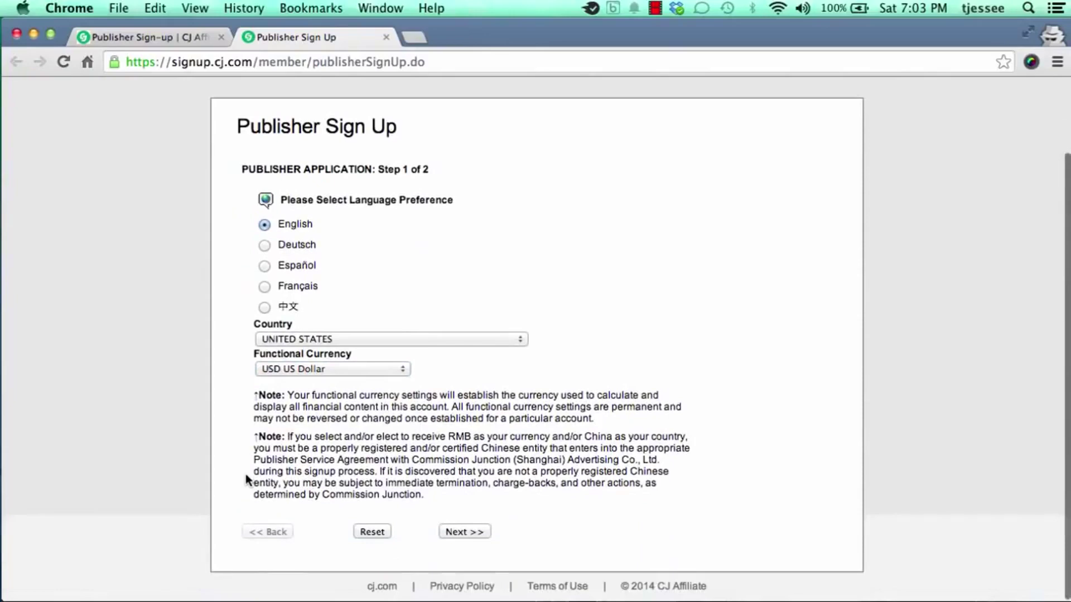
{"action": "left_click", "coordinate": [460, 531]}
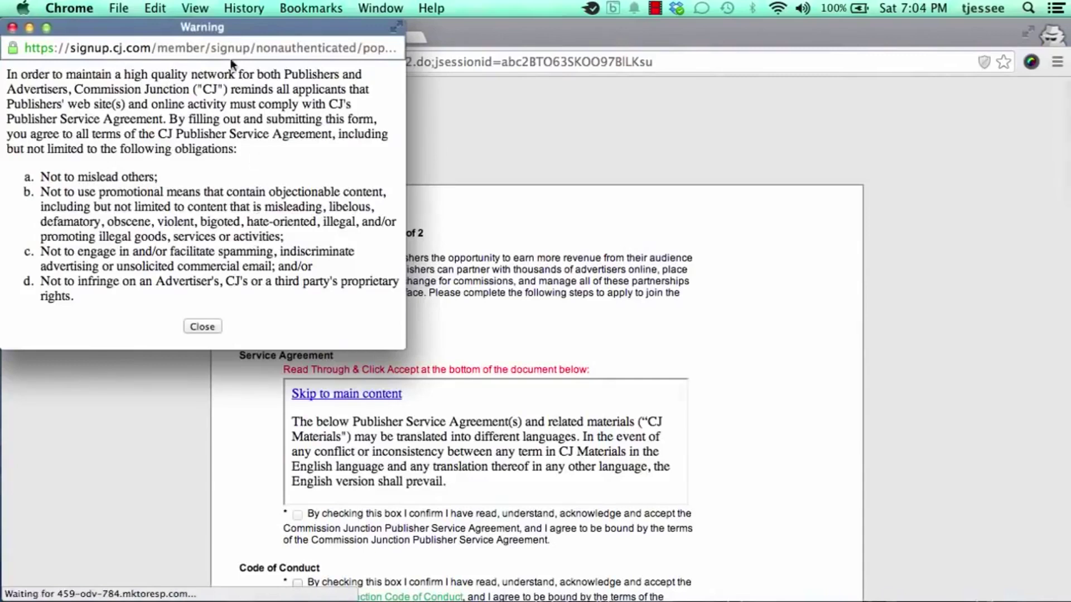
Review the publisher obligations in the Warning pop-up and close it.
{"action": "left_click_drag", "start_coordinate": [200, 28], "coordinate": [235, 39]}
{"action": "left_click_drag", "start_coordinate": [82, 89], "coordinate": [295, 252]}
{"action": "left_click", "coordinate": [319, 269]}
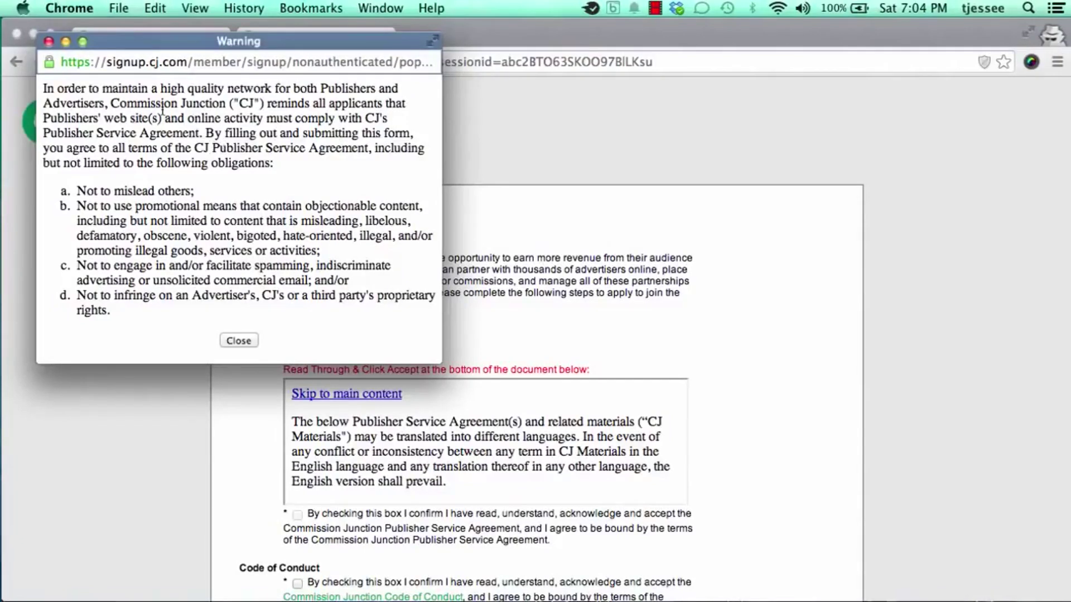
{"action": "left_click", "coordinate": [49, 41]}
Go through the Publisher Service Agreement to its end and accept it, ticking its confirmation checkbox.
{"action": "scroll", "coordinate": [244, 228], "scroll_direction": "down", "scroll_amount": 1}
{"action": "scroll", "coordinate": [244, 229], "scroll_direction": "down", "scroll_amount": 2}
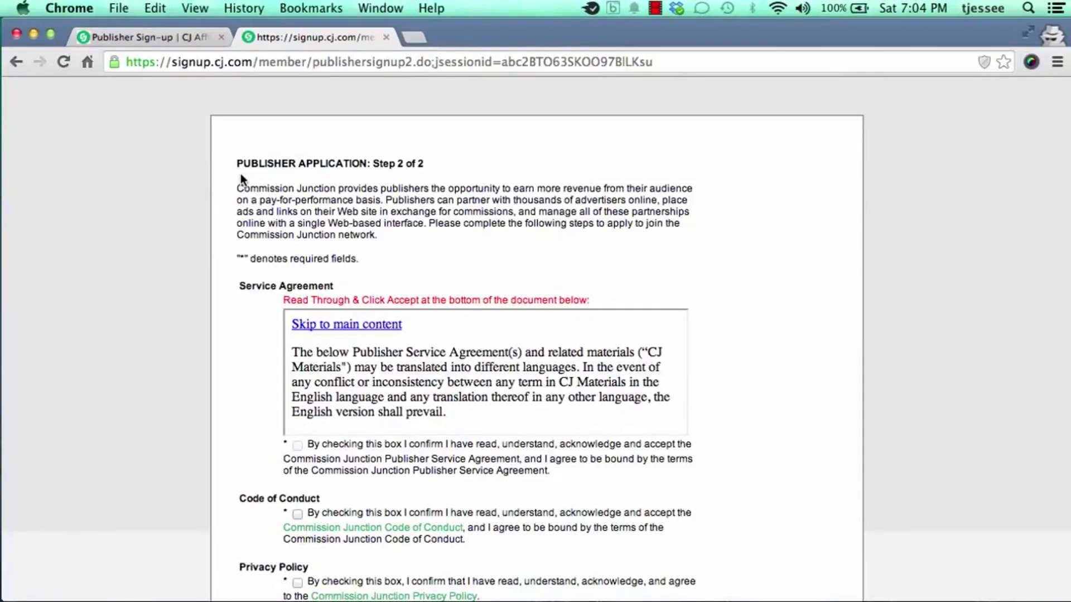
{"action": "scroll", "coordinate": [249, 187], "scroll_direction": "down", "scroll_amount": 5}
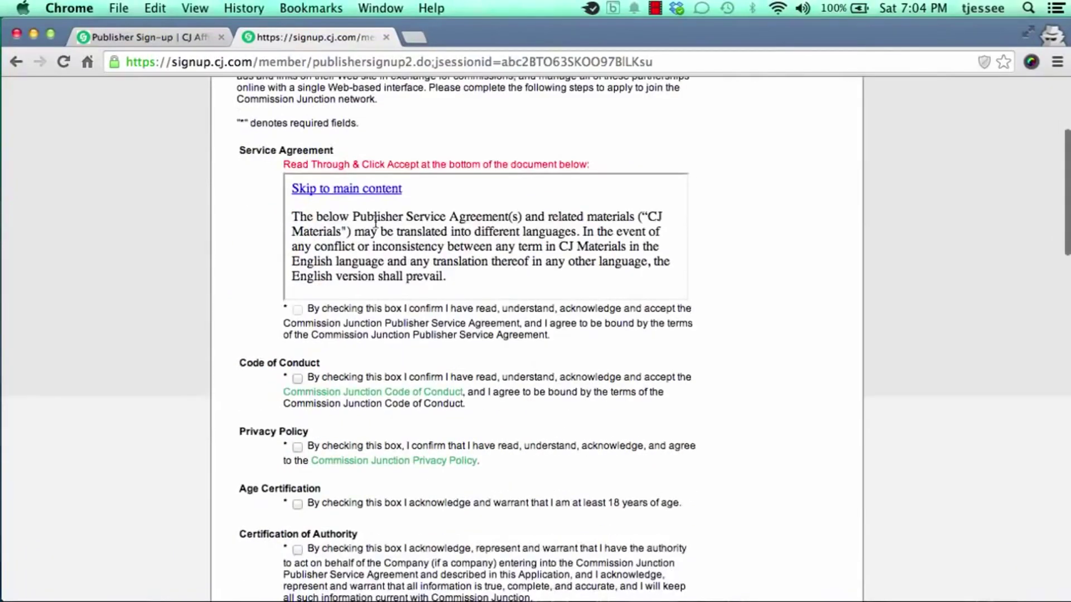
{"action": "scroll", "coordinate": [518, 242], "scroll_direction": "down", "scroll_amount": 1}
{"action": "scroll", "coordinate": [519, 241], "scroll_direction": "down", "scroll_amount": 3}
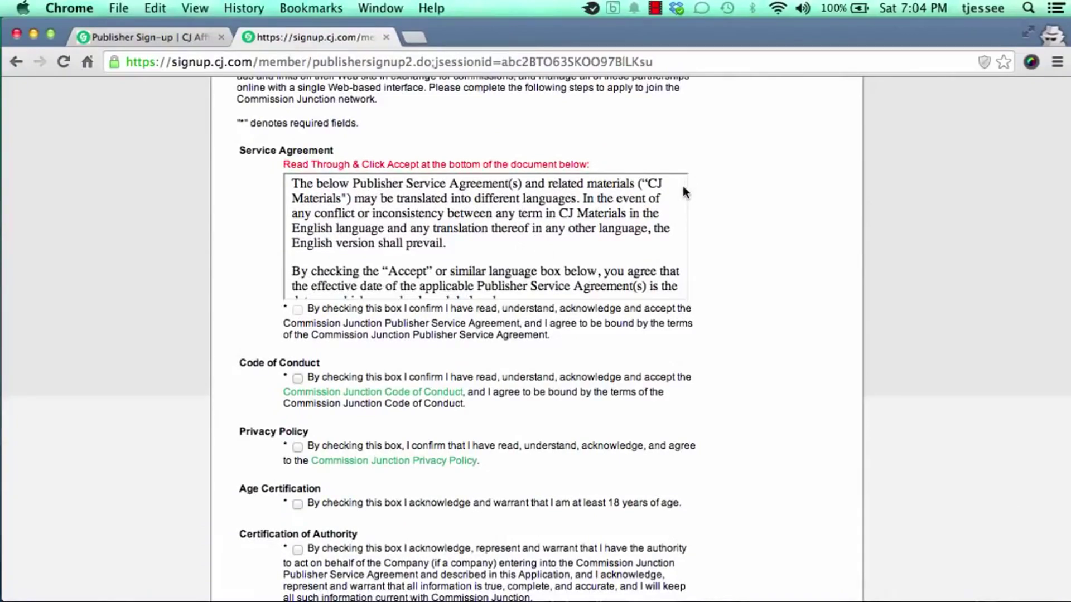
{"action": "scroll", "coordinate": [677, 193], "scroll_direction": "down", "scroll_amount": 5}
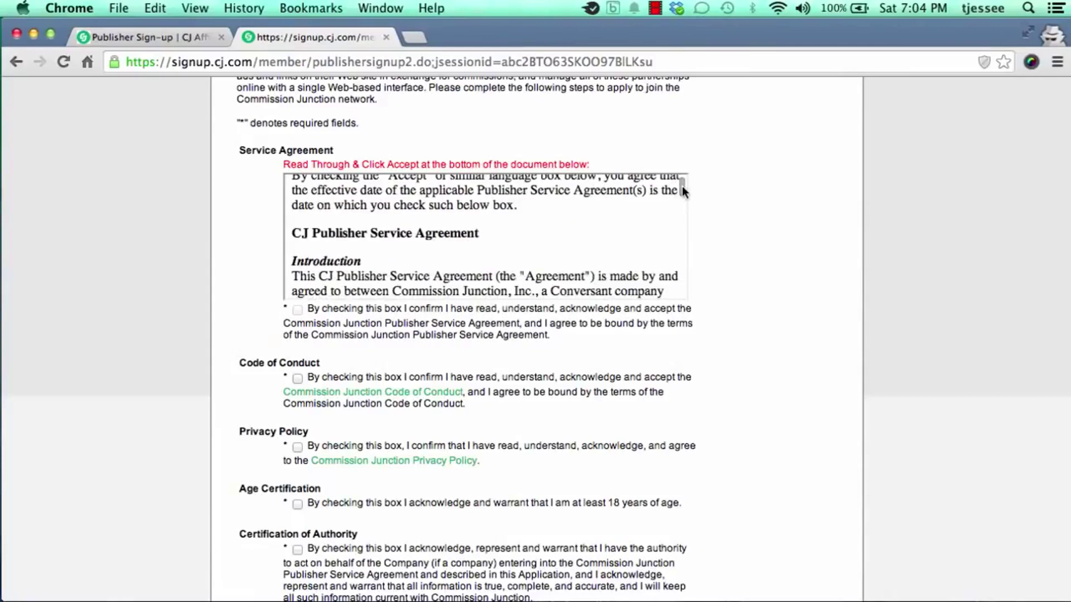
{"action": "left_click_drag", "start_coordinate": [680, 195], "coordinate": [686, 293]}
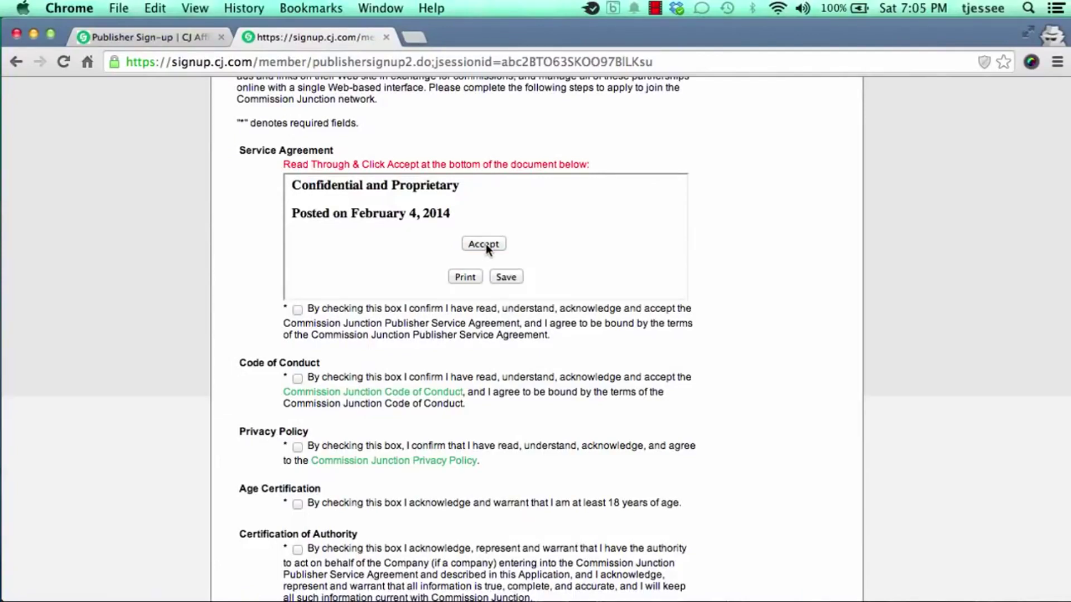
{"action": "scroll", "coordinate": [336, 323], "scroll_direction": "down", "scroll_amount": 1}
{"action": "scroll", "coordinate": [337, 322], "scroll_direction": "down", "scroll_amount": 1}
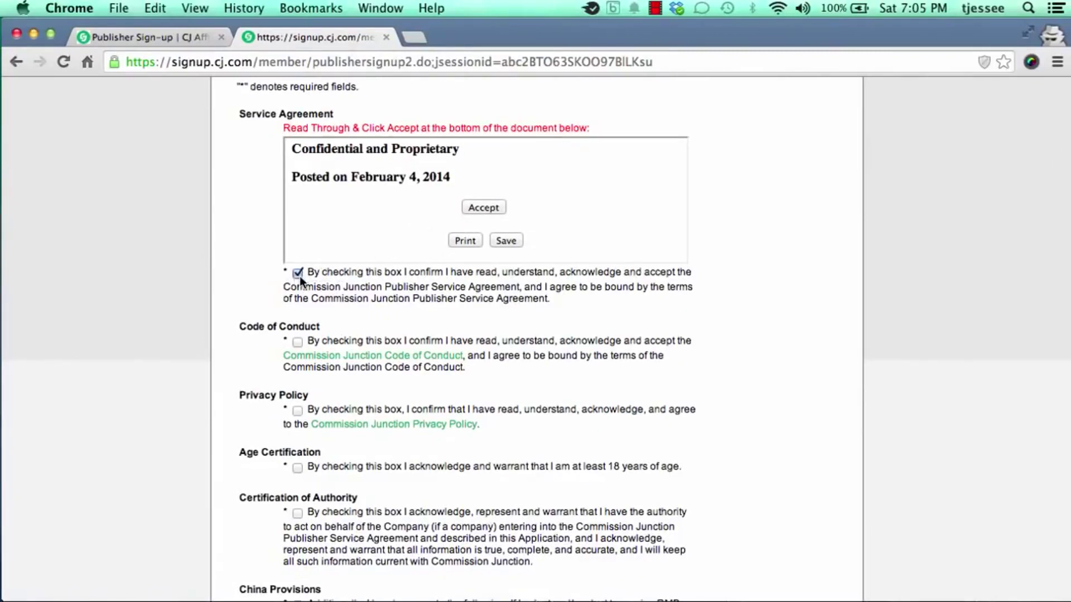
Tick the confirmations for Code of Conduct, Privacy Policy, Age Certification, Certification of Authority and China Provisions.
{"action": "scroll", "coordinate": [369, 340], "scroll_direction": "down", "scroll_amount": 3}
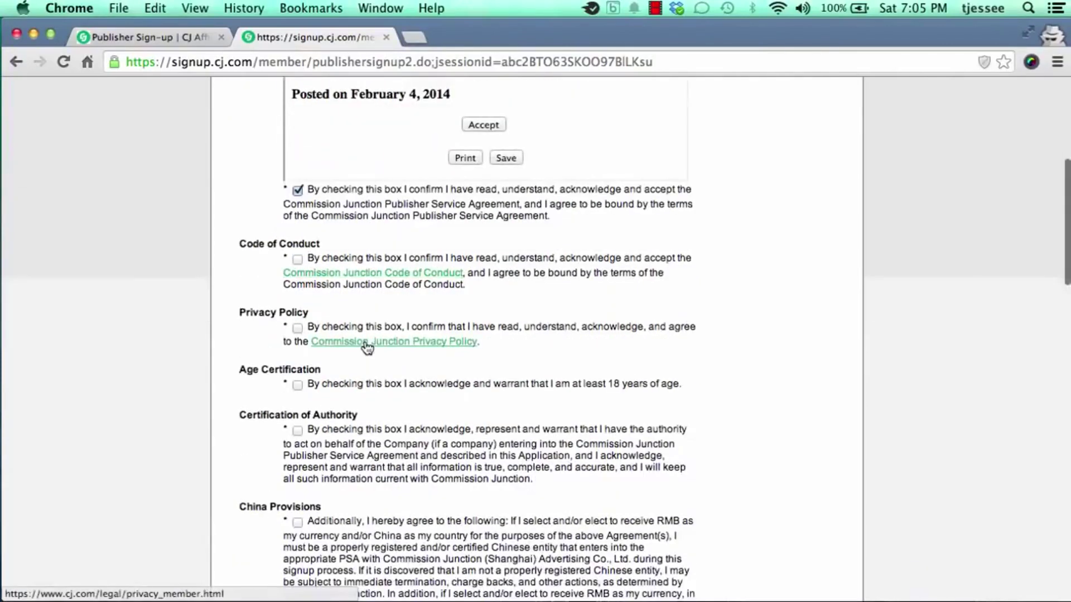
{"action": "left_click", "coordinate": [298, 327]}
{"action": "left_click", "coordinate": [298, 385]}
{"action": "left_click", "coordinate": [298, 431]}
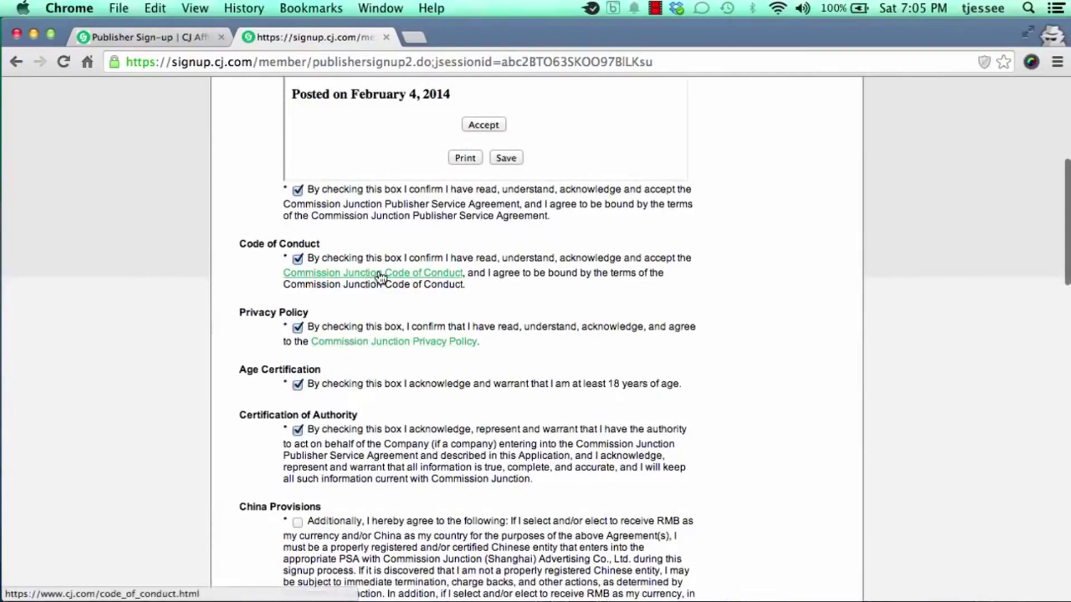
{"action": "scroll", "coordinate": [422, 360], "scroll_direction": "down", "scroll_amount": 1}
{"action": "scroll", "coordinate": [423, 361], "scroll_direction": "down", "scroll_amount": 3}
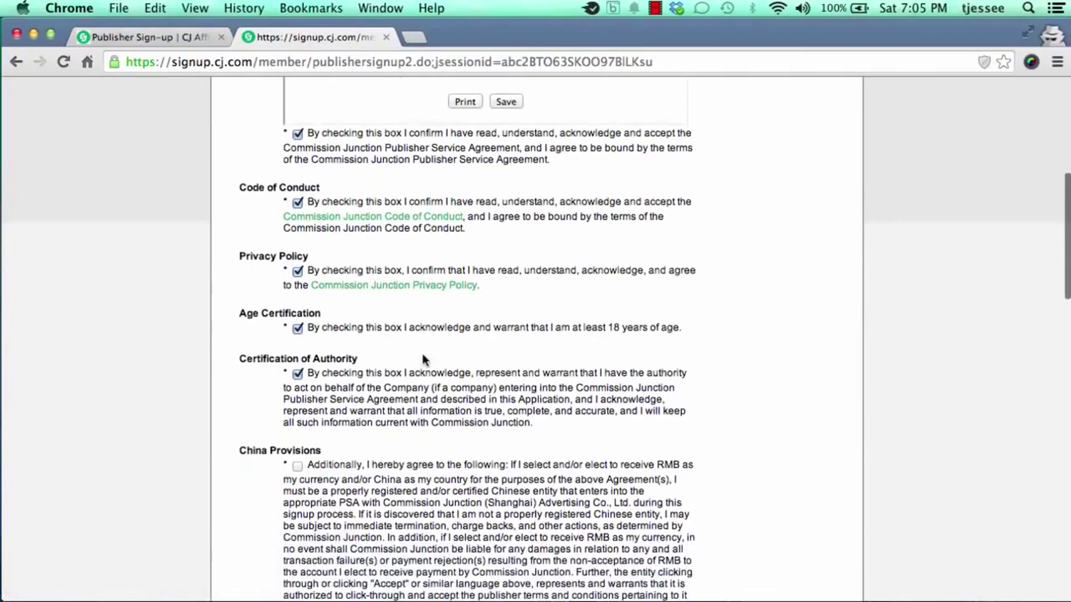
{"action": "scroll", "coordinate": [422, 357], "scroll_direction": "down", "scroll_amount": 3}
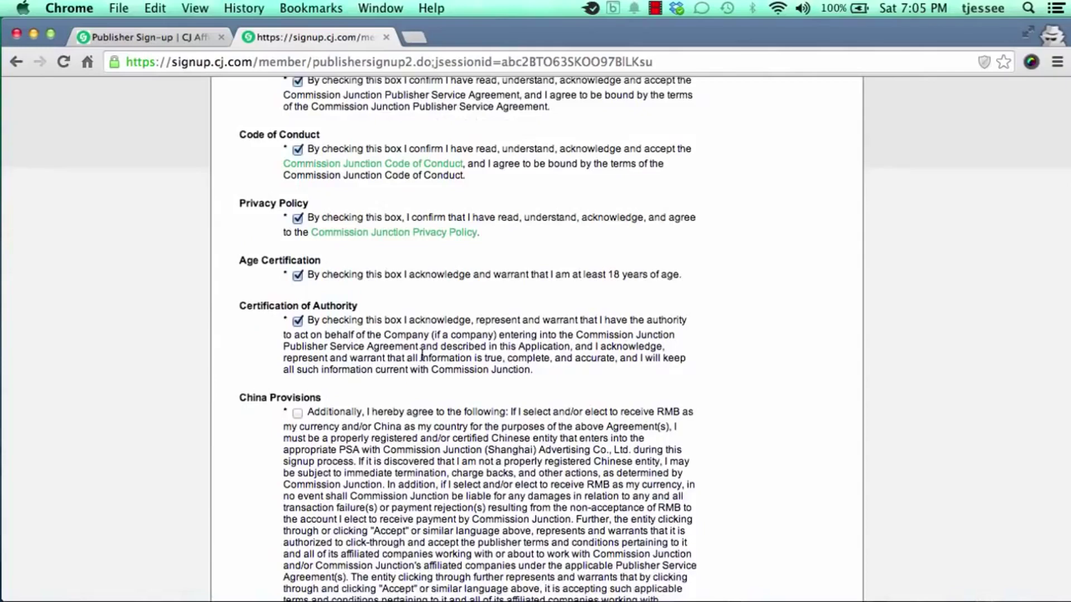
{"action": "scroll", "coordinate": [422, 357], "scroll_direction": "down", "scroll_amount": 2}
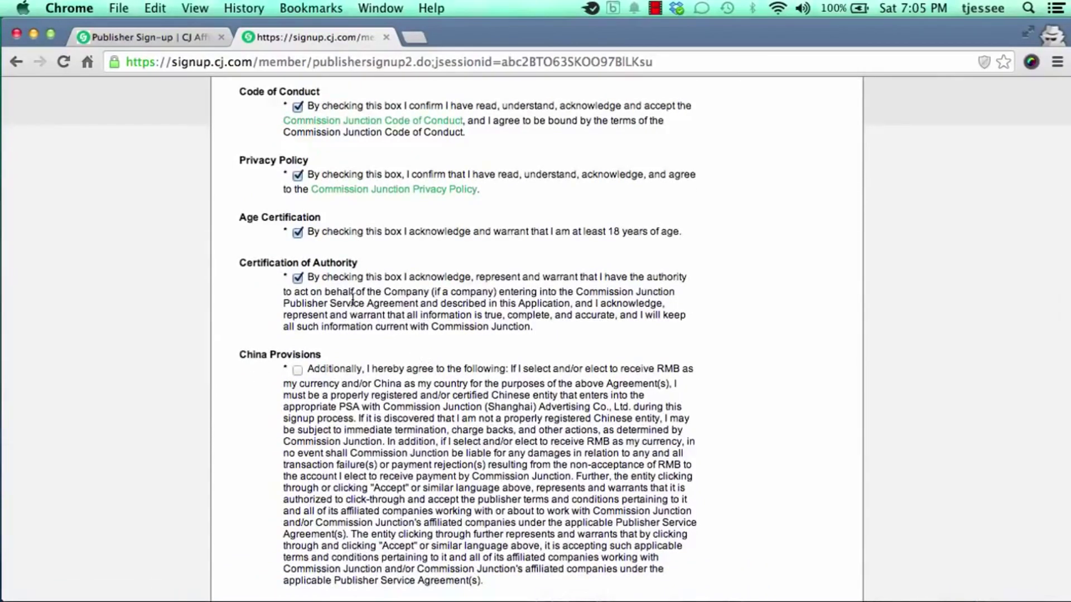
{"action": "scroll", "coordinate": [359, 332], "scroll_direction": "down", "scroll_amount": 3}
{"action": "left_click", "coordinate": [297, 307]}
{"action": "scroll", "coordinate": [440, 342], "scroll_direction": "down", "scroll_amount": 8}
{"action": "scroll", "coordinate": [442, 341], "scroll_direction": "down", "scroll_amount": 10}
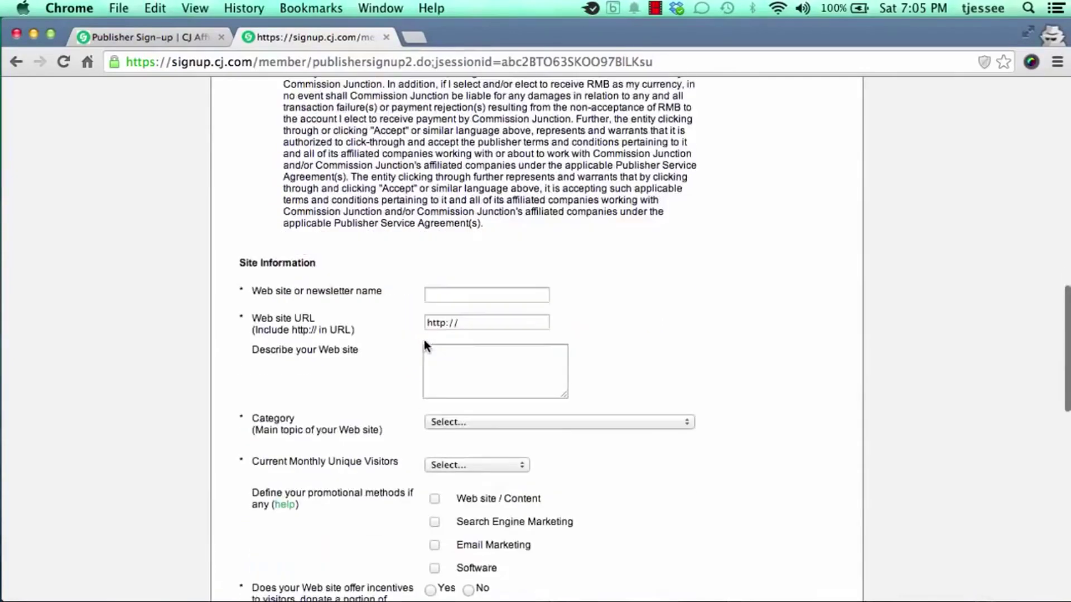
{"action": "scroll", "coordinate": [389, 327], "scroll_direction": "down", "scroll_amount": 1}
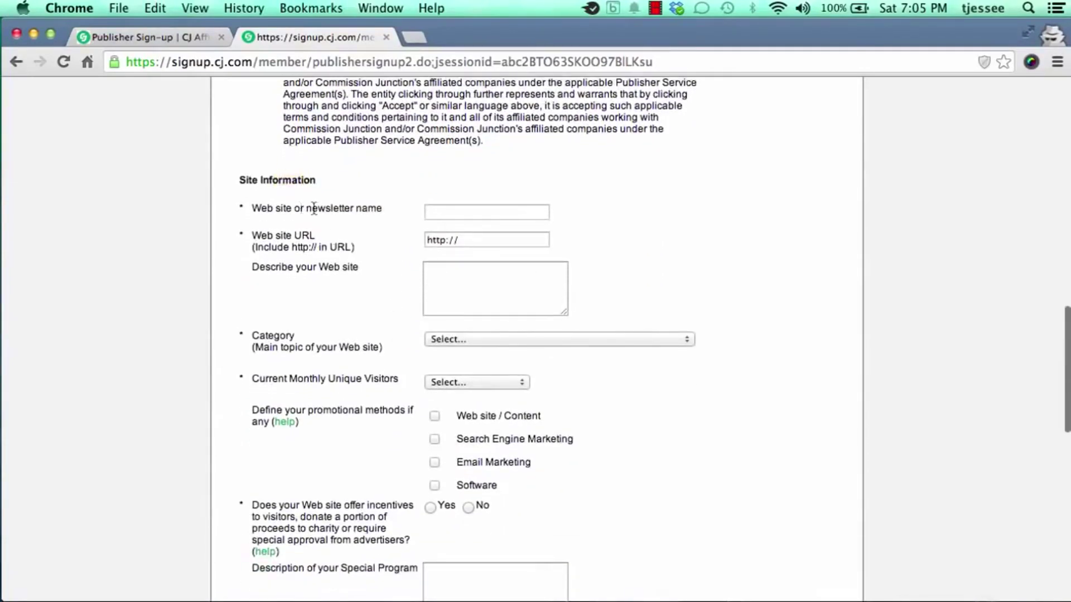
{"action": "left_click", "coordinate": [428, 211]}
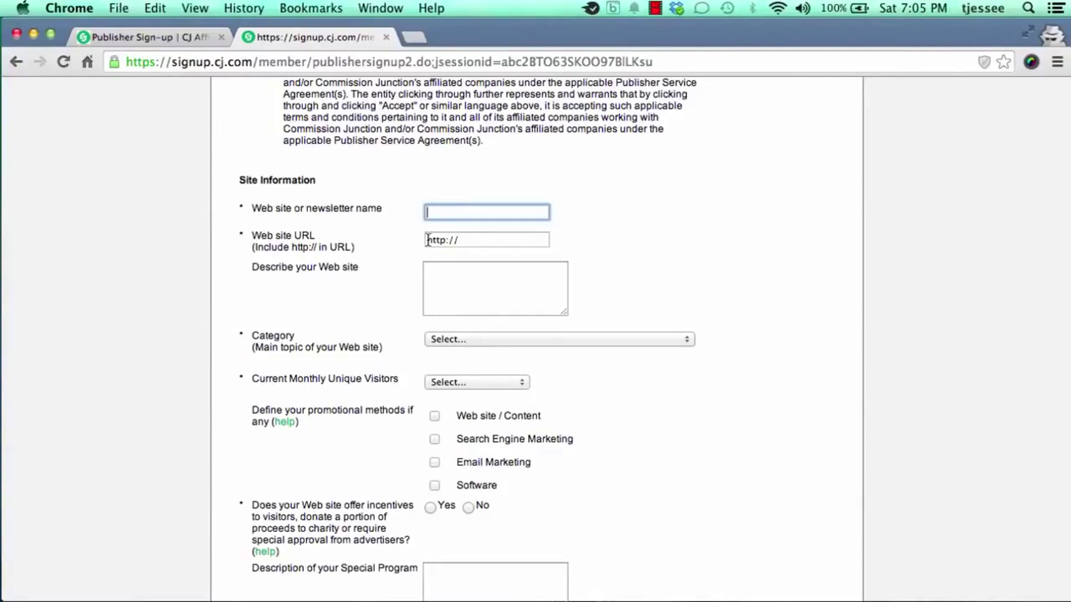
{"action": "type", "text": "Breadwinner Academy"}
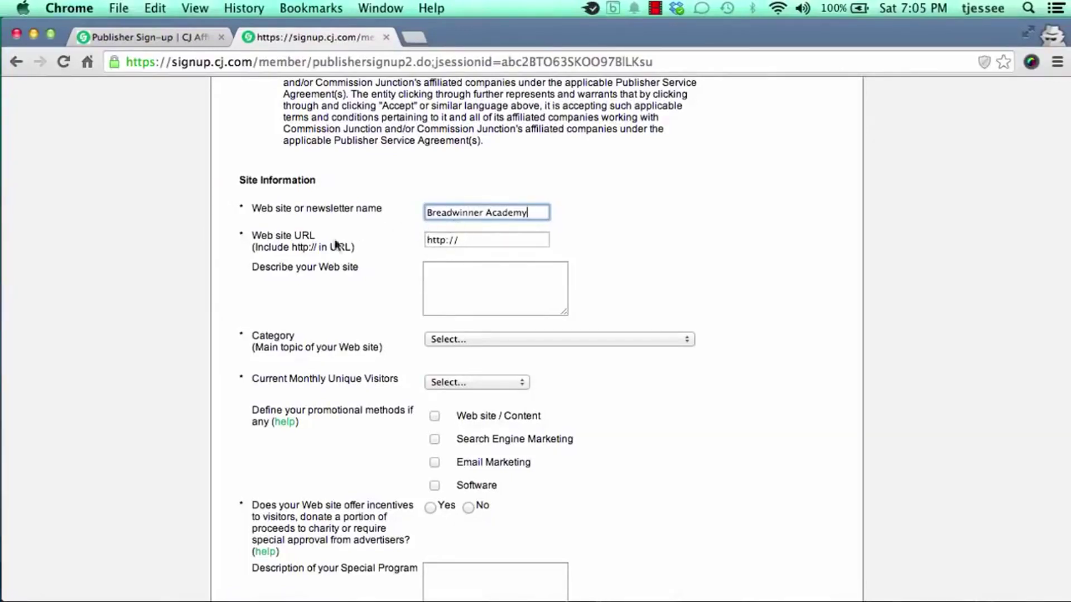
{"action": "left_click", "coordinate": [428, 240]}
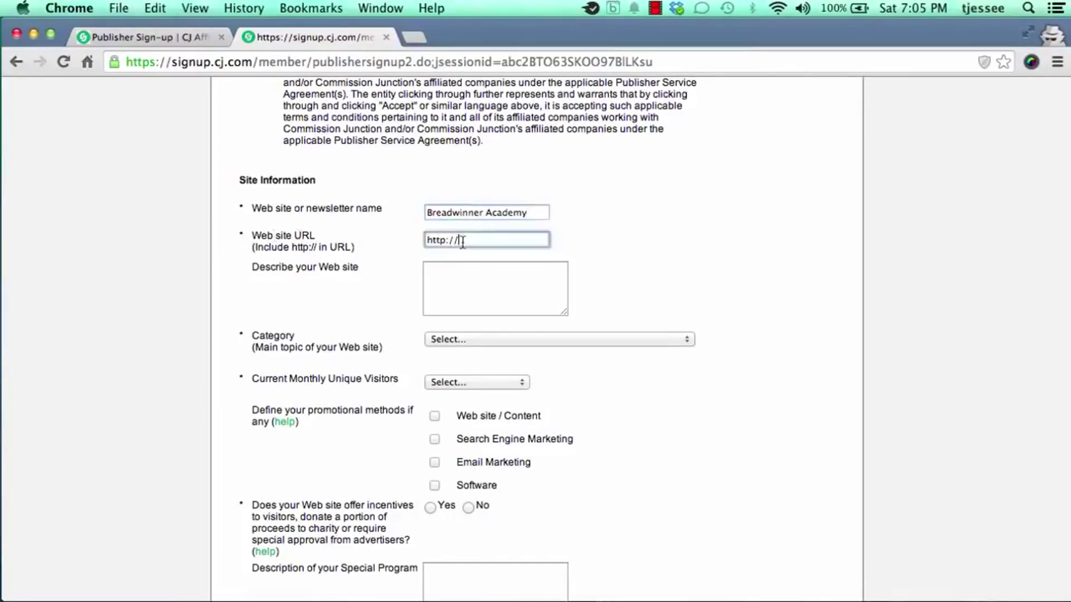
{"action": "type", "text": "breadwinnneracademy.com"}
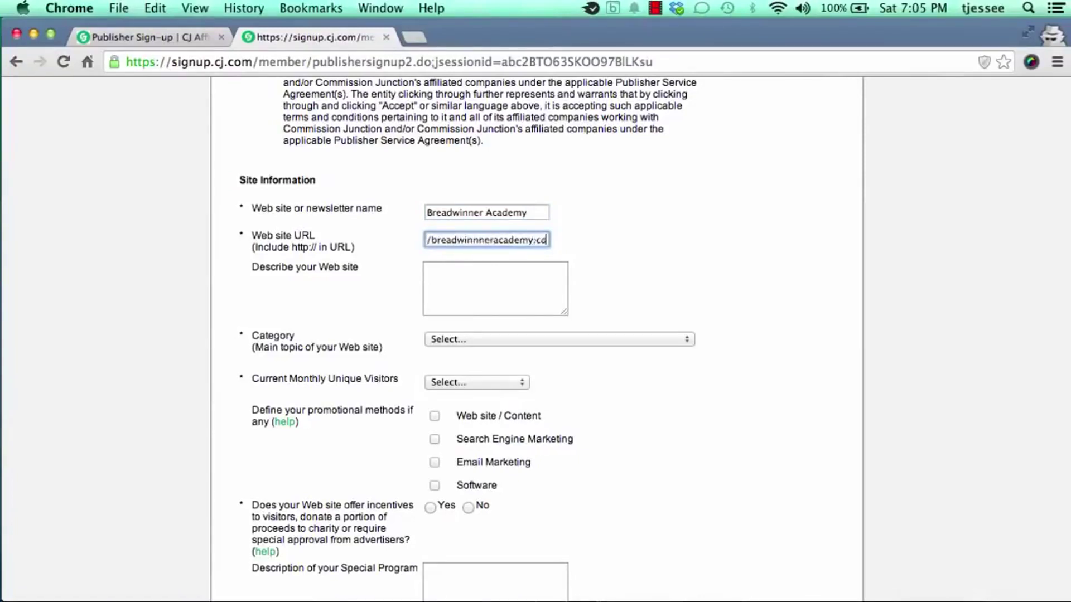
Describe the website as "described in detail here." and set its category to Education > Professional.
{"action": "key", "text": "Tab"}
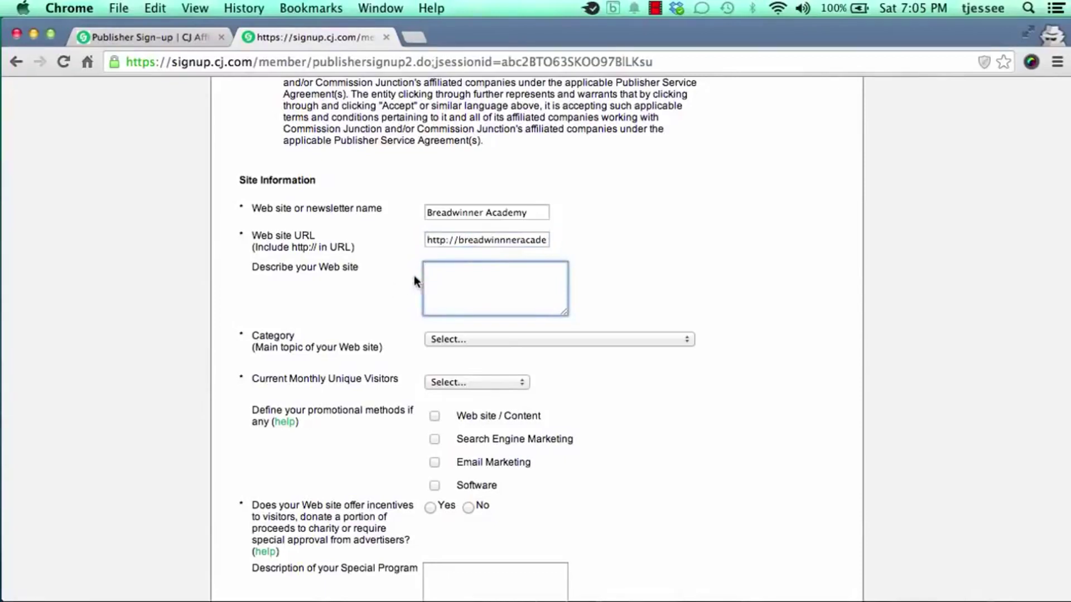
{"action": "type", "text": "described in detail here."}
{"action": "scroll", "coordinate": [403, 314], "scroll_direction": "down", "scroll_amount": 3}
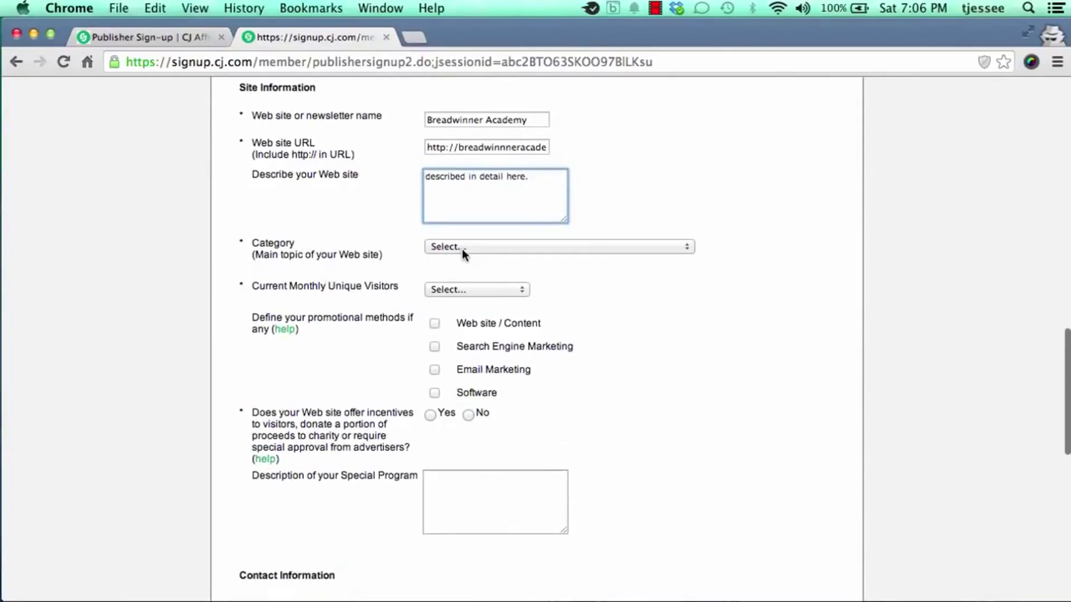
{"action": "left_click", "coordinate": [461, 249]}
{"action": "scroll", "coordinate": [493, 405], "scroll_direction": "down", "scroll_amount": 5}
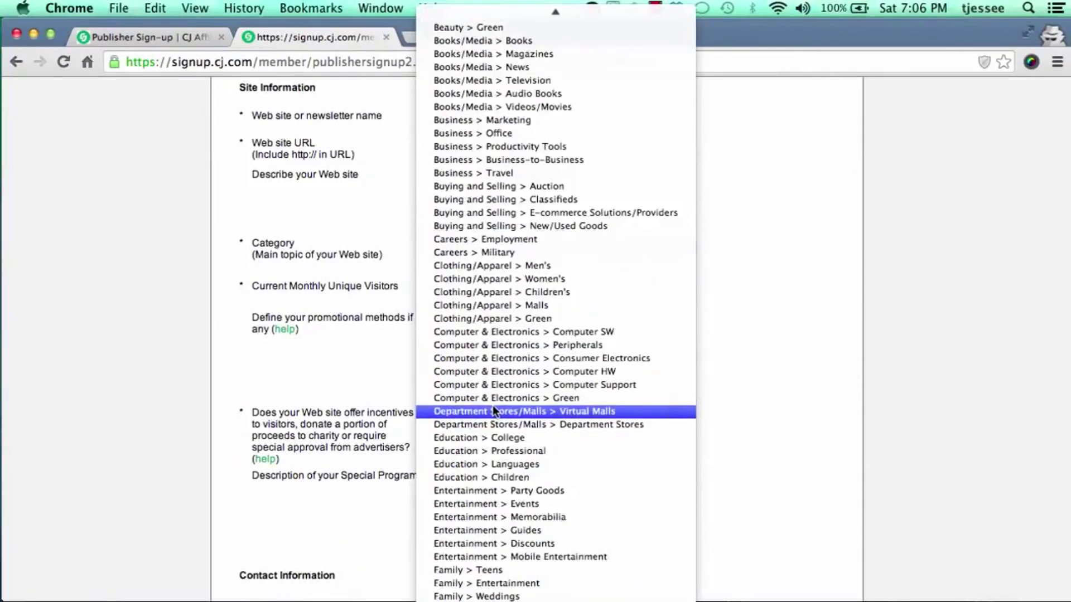
{"action": "left_click", "coordinate": [494, 452]}
Set the site's current monthly unique visitors to 100K – 250K UVs.
{"action": "left_click_drag", "start_coordinate": [269, 286], "coordinate": [370, 286]}
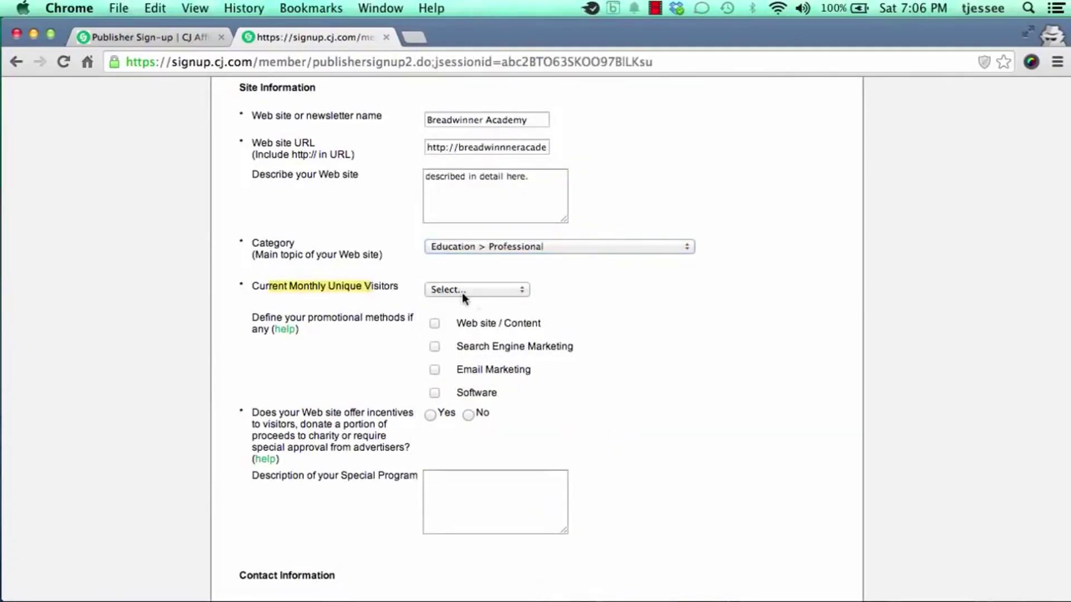
{"action": "left_click", "coordinate": [524, 299]}
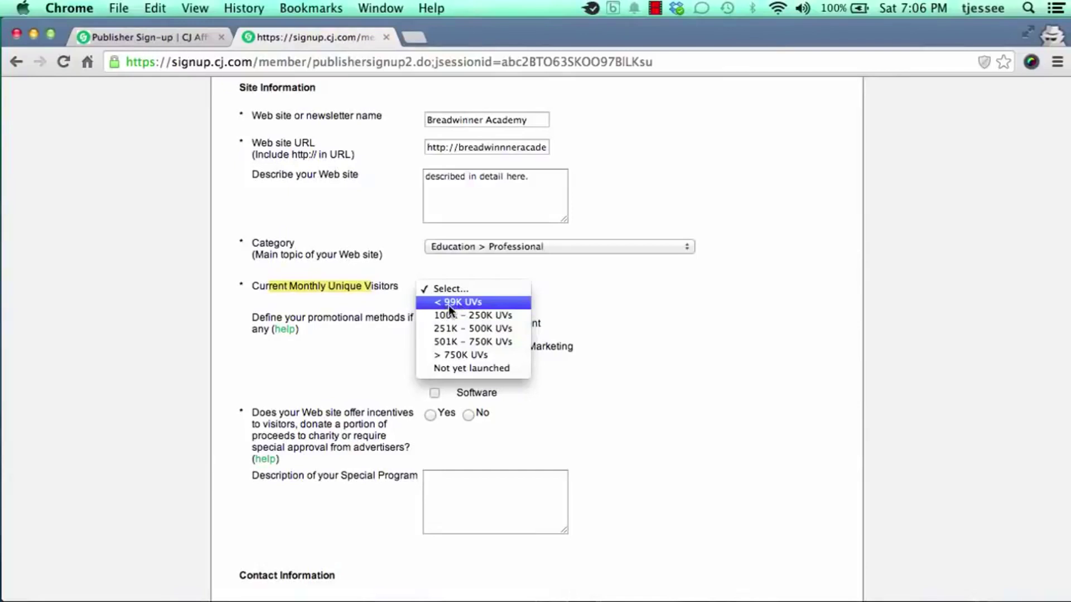
{"action": "key", "text": "Escape"}
{"action": "key", "text": "Down"}
{"action": "left_click", "coordinate": [457, 290]}
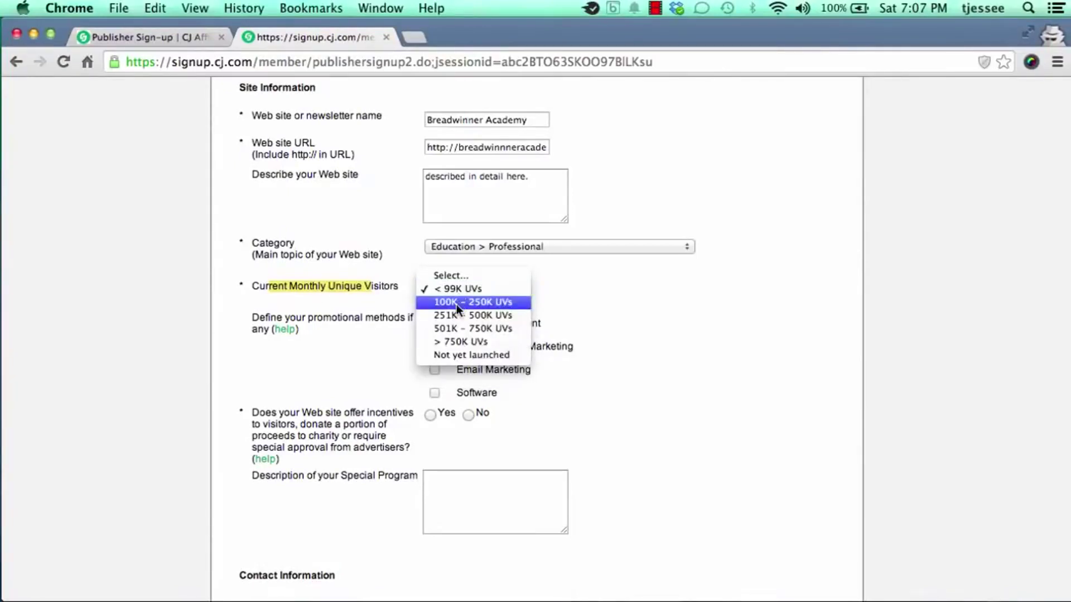
{"action": "left_click", "coordinate": [456, 302]}
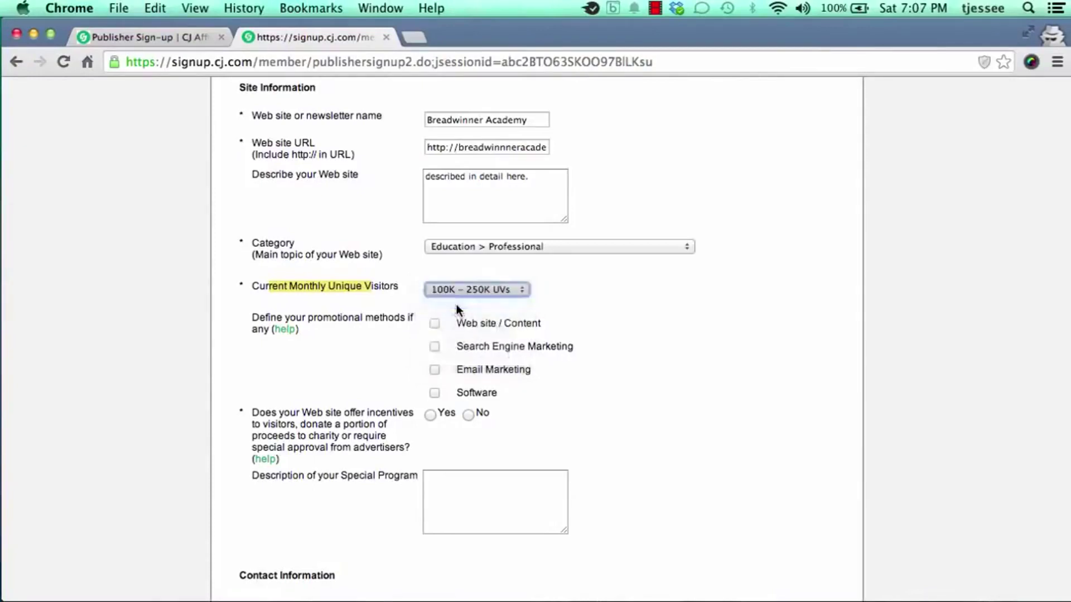
{"action": "left_click", "coordinate": [359, 290]}
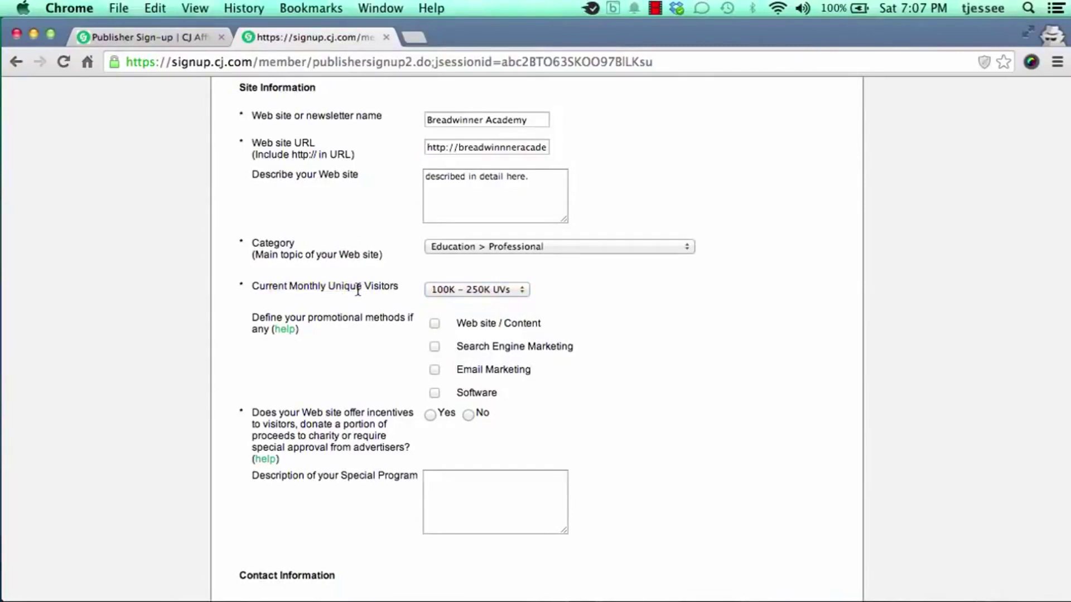
Choose Web site / Content, Search Engine Marketing and Email Marketing as promotional methods, and answer No to the question about visitor incentives.
{"action": "scroll", "coordinate": [333, 309], "scroll_direction": "down", "scroll_amount": 3}
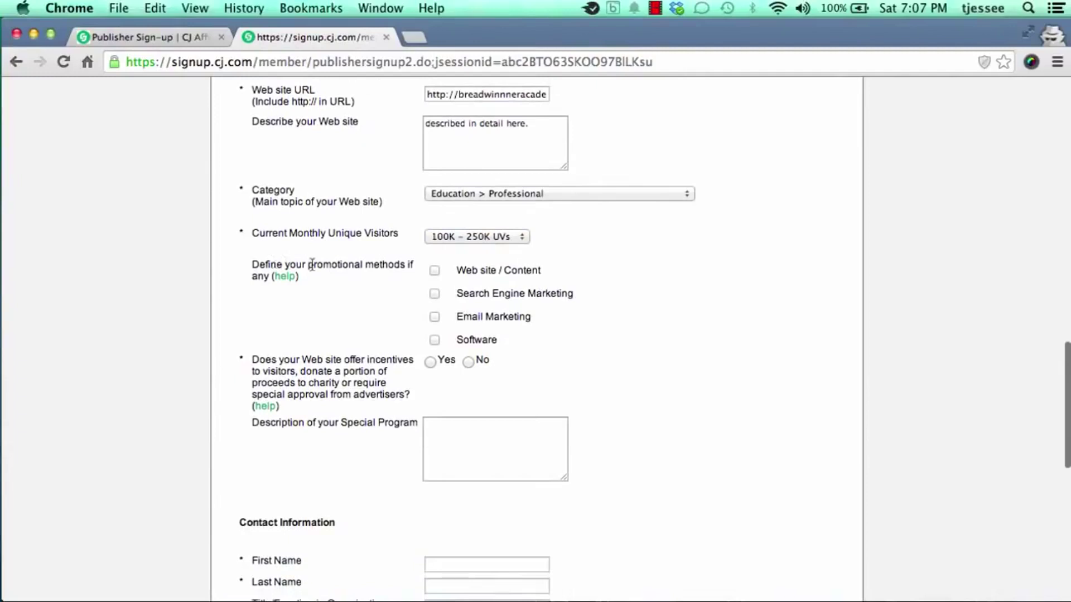
{"action": "left_click", "coordinate": [434, 271]}
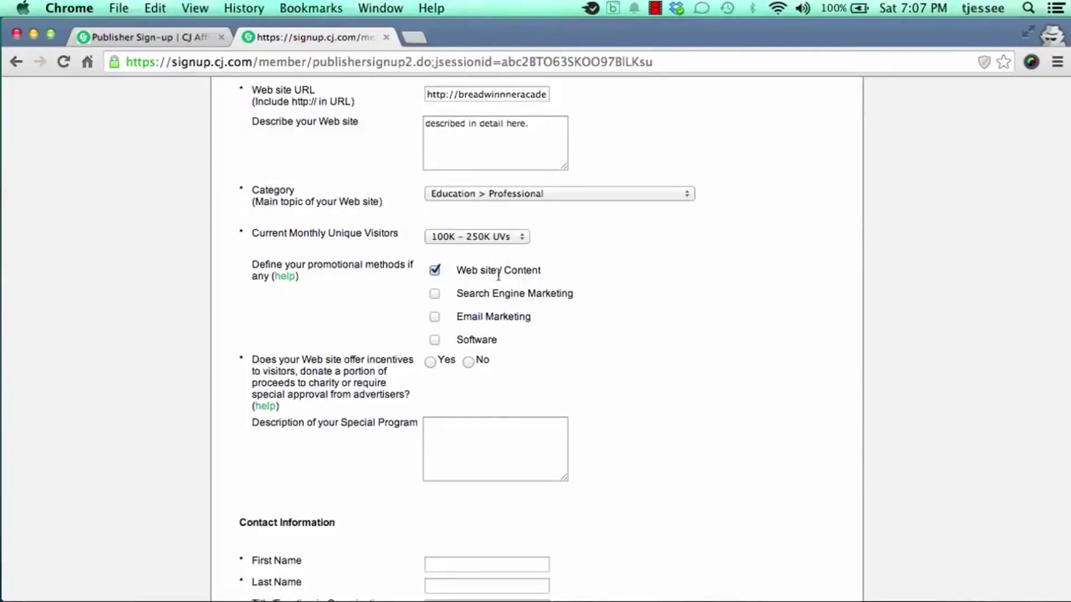
{"action": "left_click", "coordinate": [434, 294]}
{"action": "left_click", "coordinate": [434, 317]}
{"action": "scroll", "coordinate": [448, 380], "scroll_direction": "down", "scroll_amount": 2}
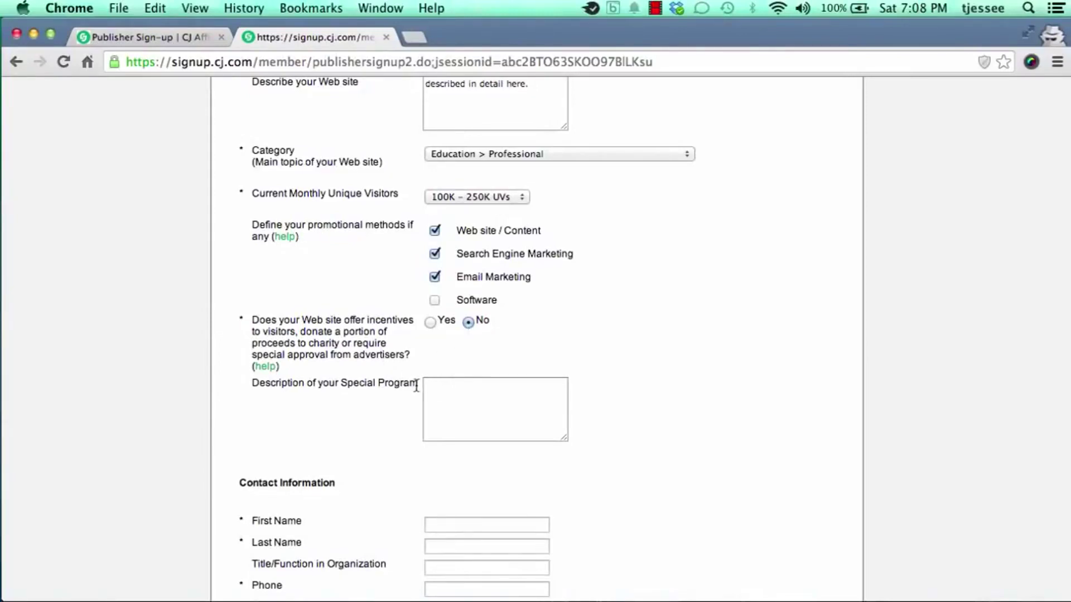
{"action": "scroll", "coordinate": [384, 384], "scroll_direction": "down", "scroll_amount": 2}
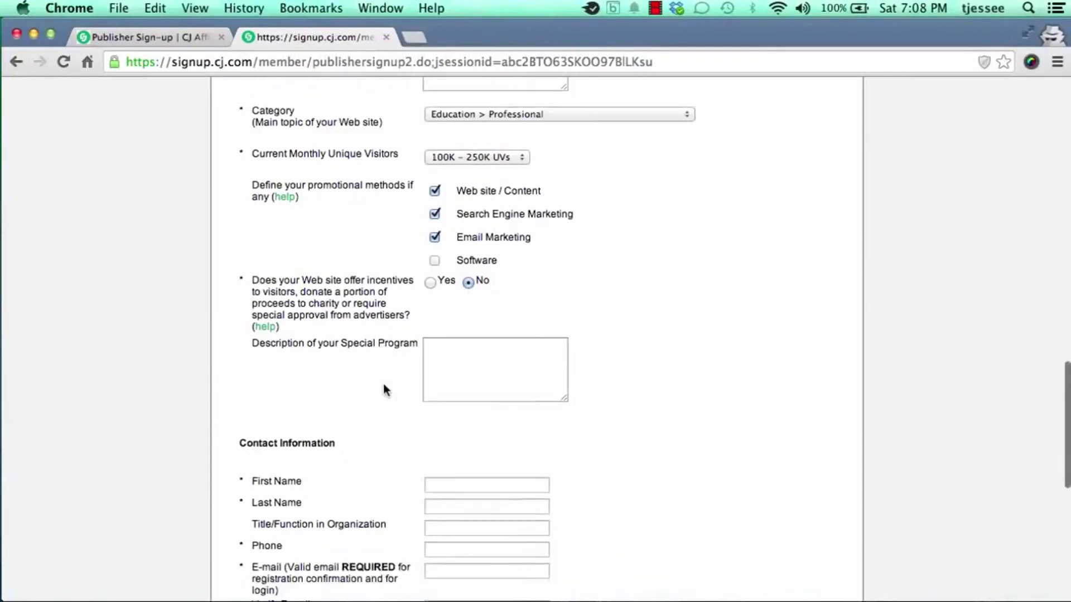
{"action": "scroll", "coordinate": [383, 385], "scroll_direction": "down", "scroll_amount": 1}
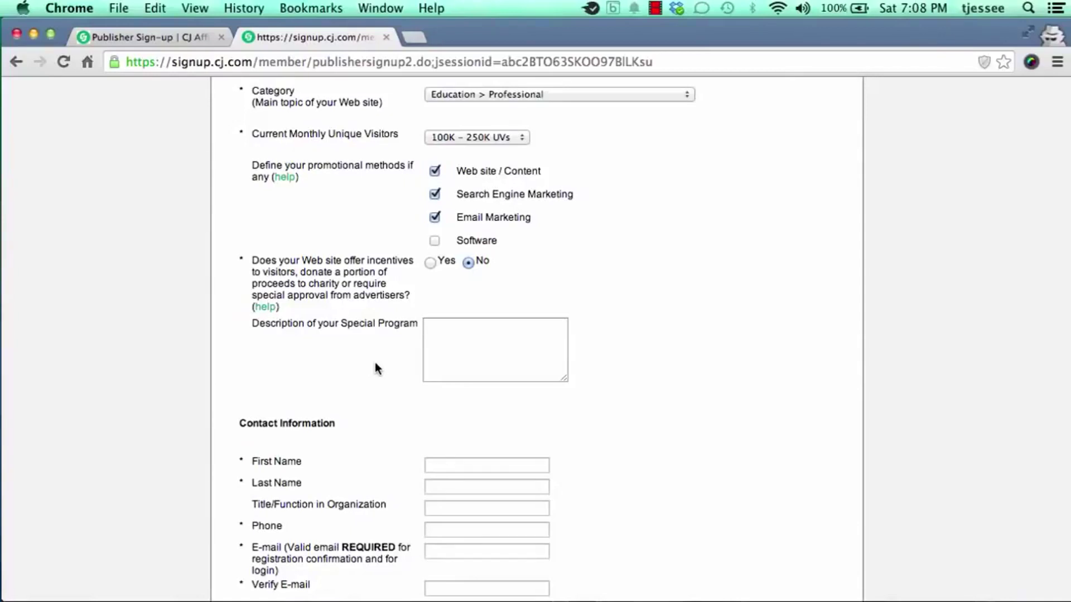
{"action": "scroll", "coordinate": [373, 364], "scroll_direction": "down", "scroll_amount": 1}
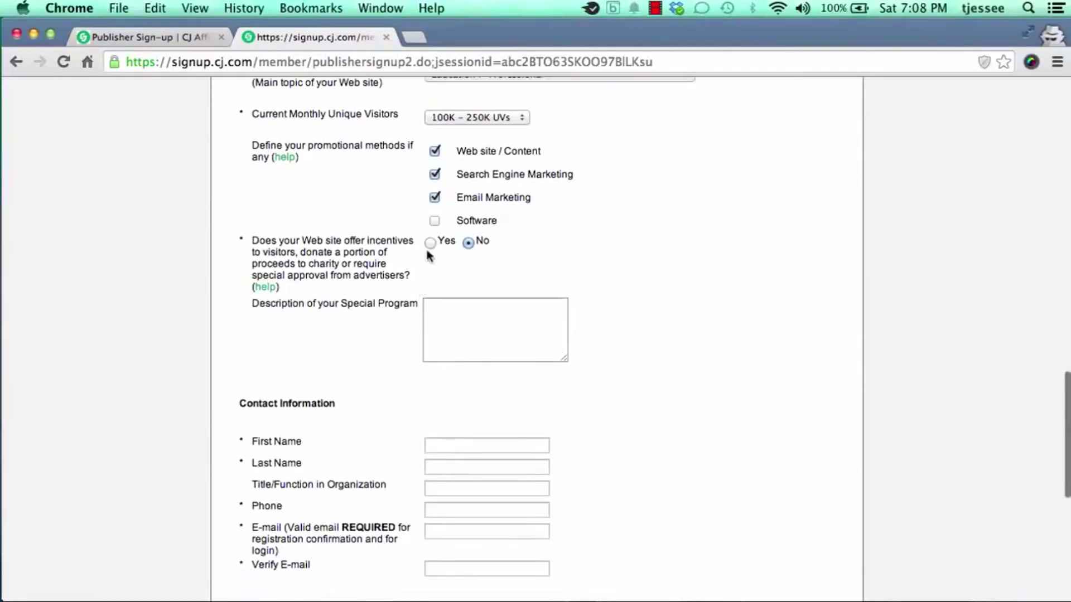
{"action": "left_click", "coordinate": [441, 322]}
{"action": "left_click", "coordinate": [386, 382]}
Examine the required contact and company information fields and the character verification at the end of the application.
{"action": "scroll", "coordinate": [387, 382], "scroll_direction": "down", "scroll_amount": 3}
{"action": "scroll", "coordinate": [386, 382], "scroll_direction": "down", "scroll_amount": 4}
{"action": "scroll", "coordinate": [389, 389], "scroll_direction": "down", "scroll_amount": 1}
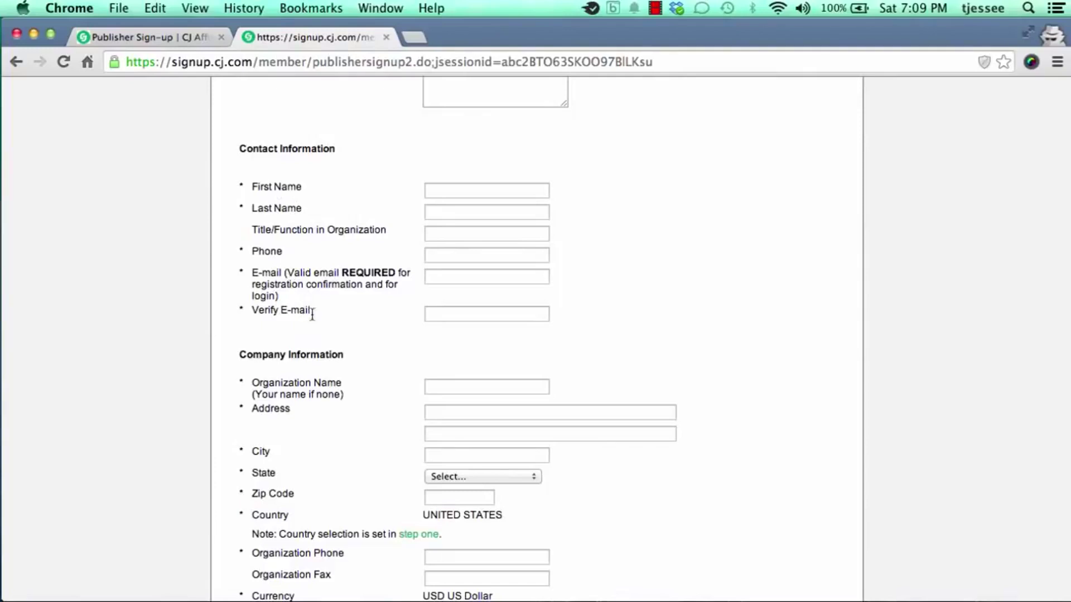
{"action": "scroll", "coordinate": [333, 329], "scroll_direction": "down", "scroll_amount": 1}
{"action": "scroll", "coordinate": [332, 329], "scroll_direction": "down", "scroll_amount": 5}
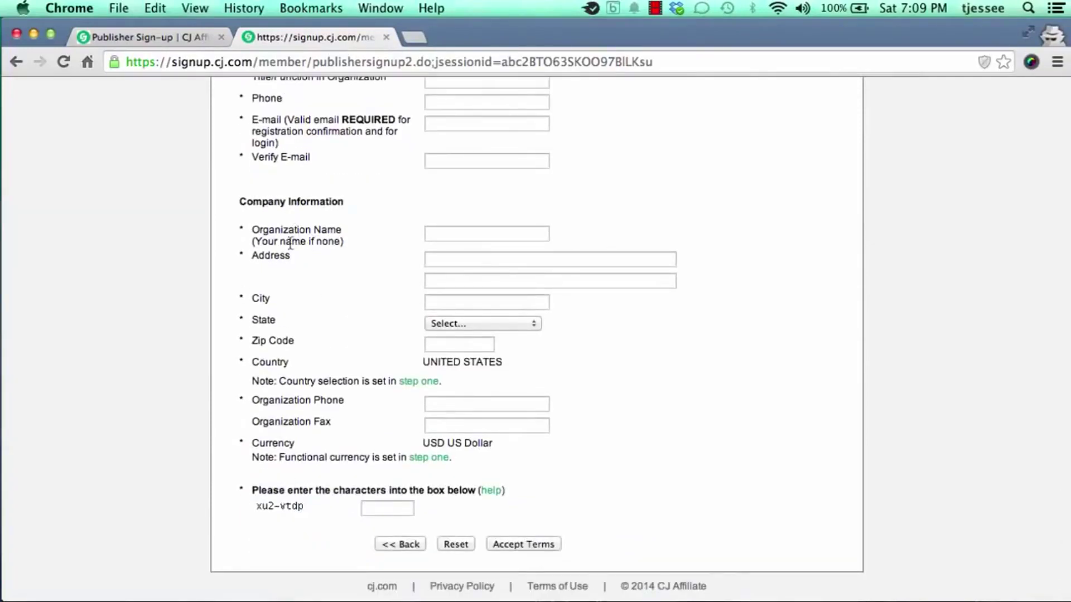
{"action": "left_click_drag", "start_coordinate": [252, 241], "coordinate": [331, 248]}
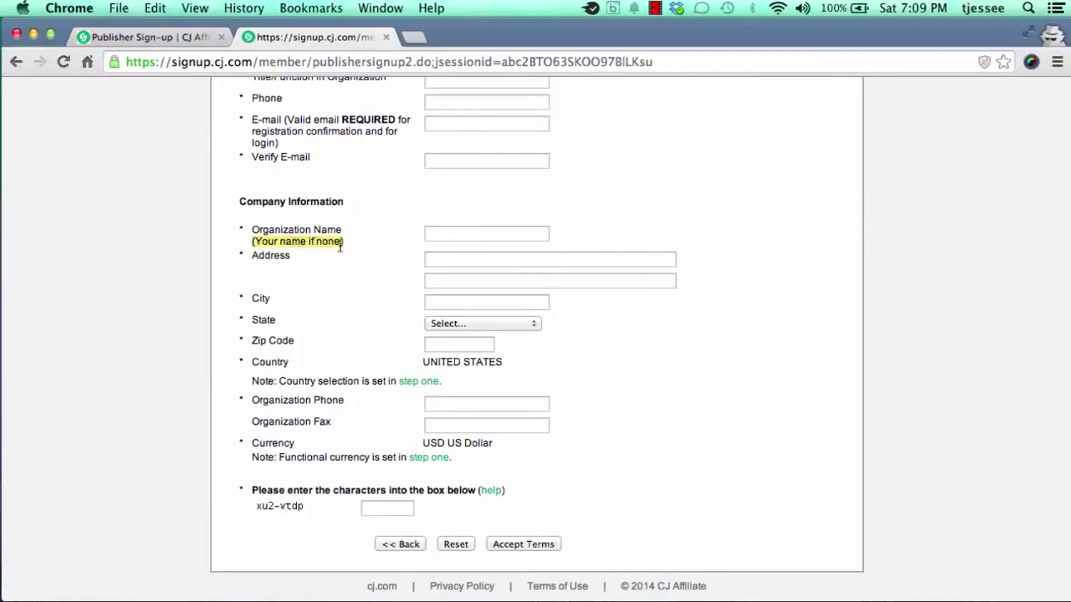
{"action": "left_click", "coordinate": [346, 248]}
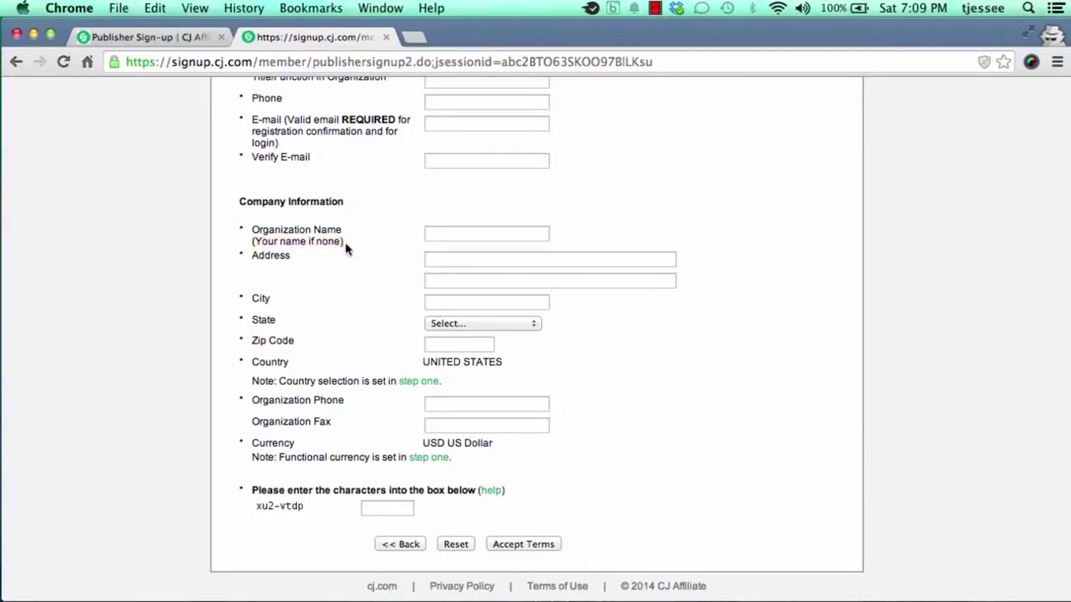
{"action": "left_click", "coordinate": [430, 236]}
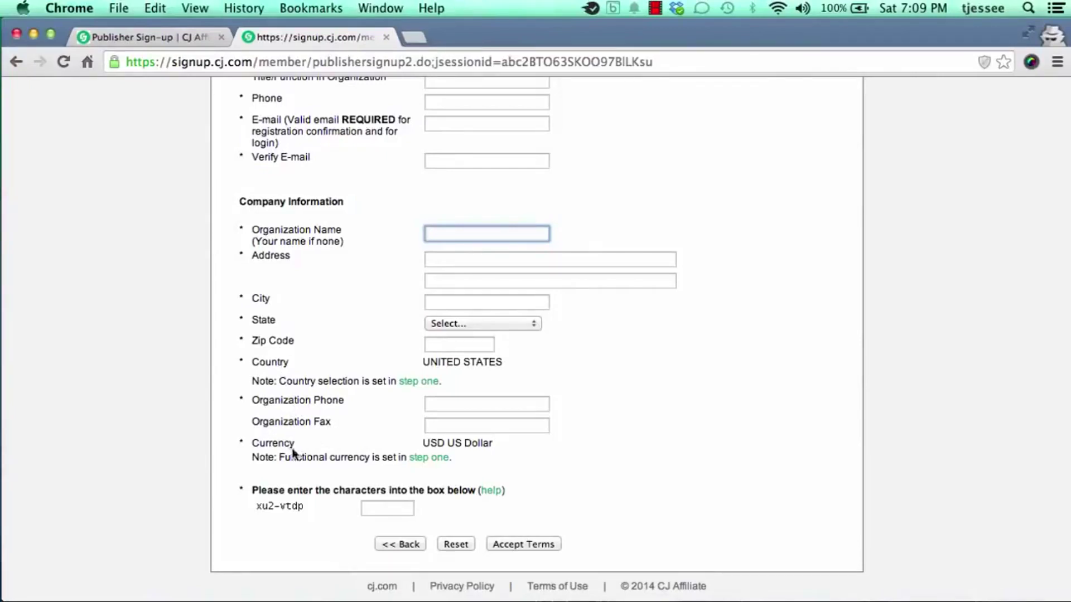
{"action": "left_click", "coordinate": [366, 507]}
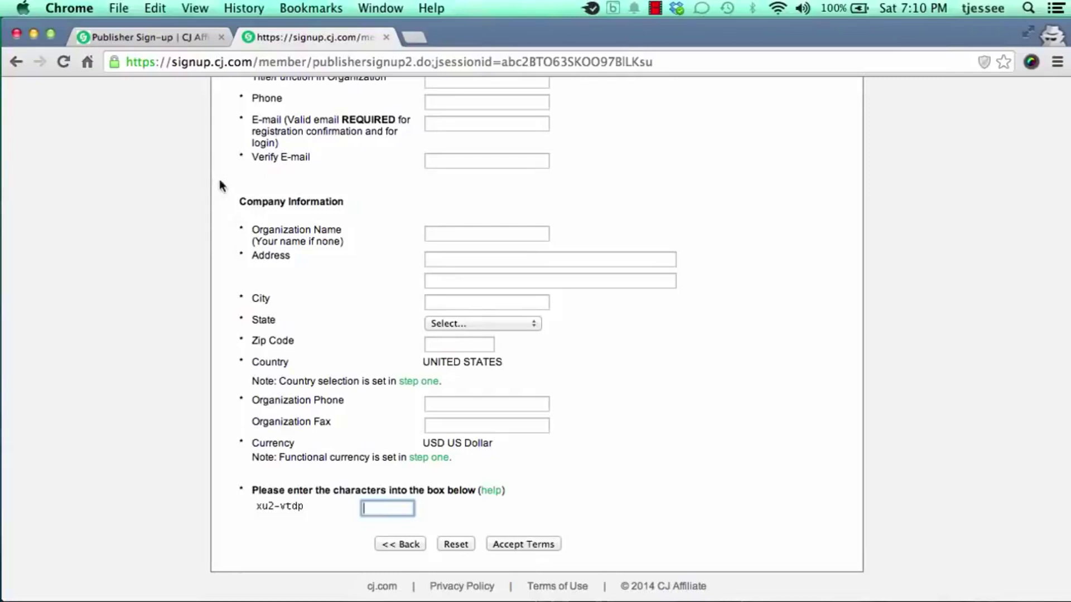
Return to the publisher sign-up page and load the cj.com home page from there.
{"action": "left_click", "coordinate": [149, 38]}
{"action": "left_click", "coordinate": [170, 62]}
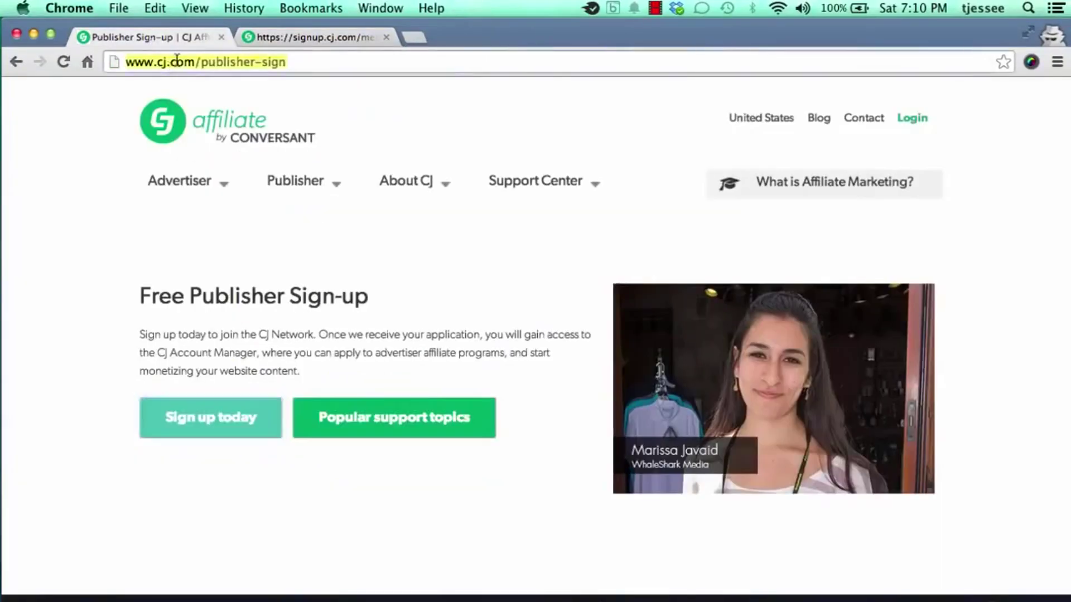
{"action": "type", "text": "cj."}
{"action": "key", "text": "Return"}
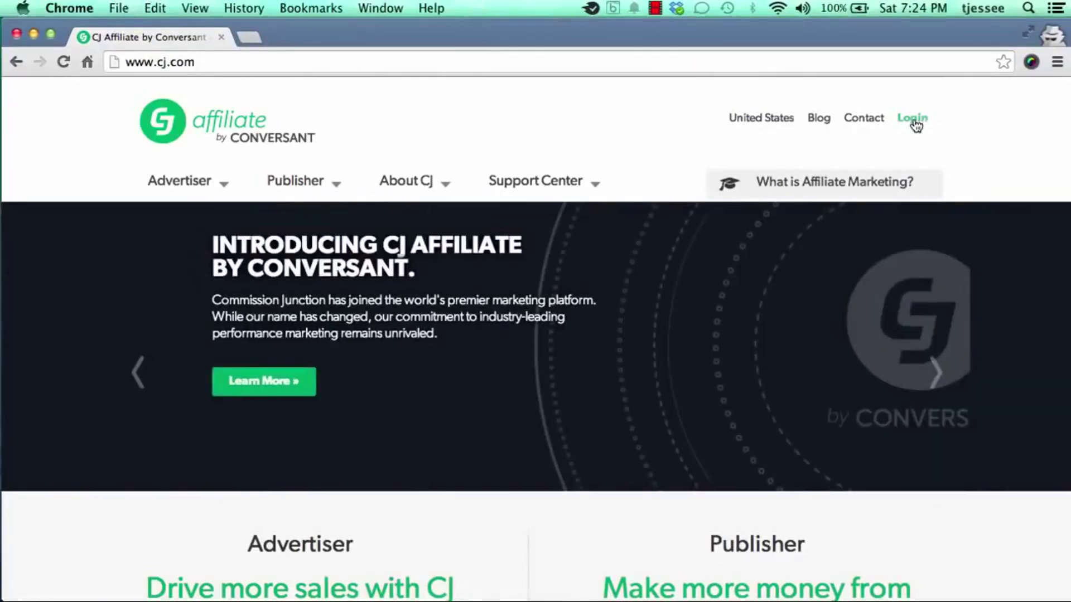
Log in to the Breadwinner Academy publisher account with its saved username and password.
{"action": "left_click", "coordinate": [915, 123]}
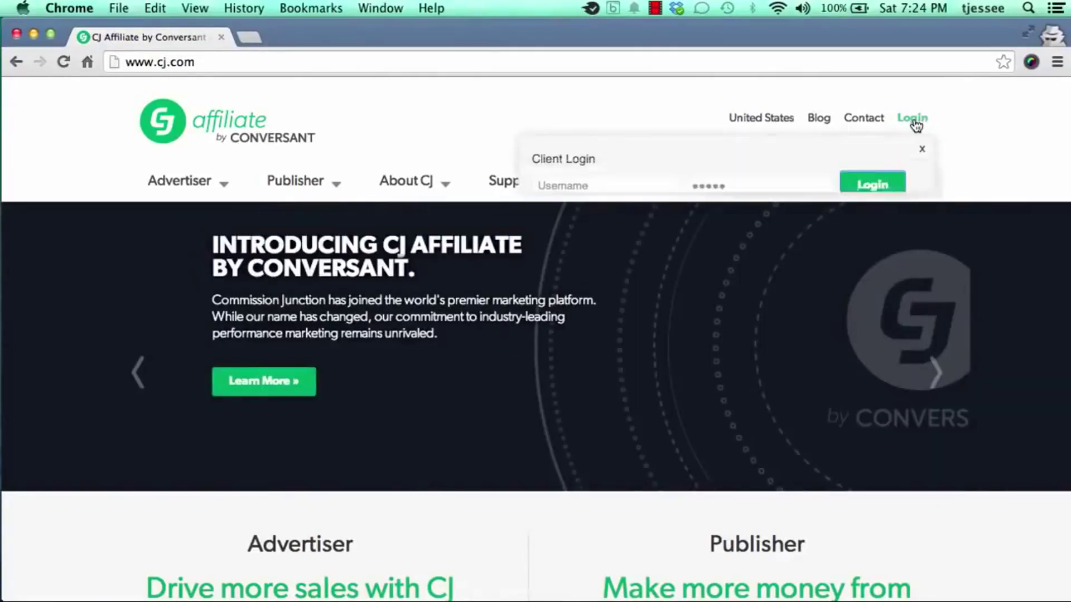
{"action": "left_click", "coordinate": [584, 187]}
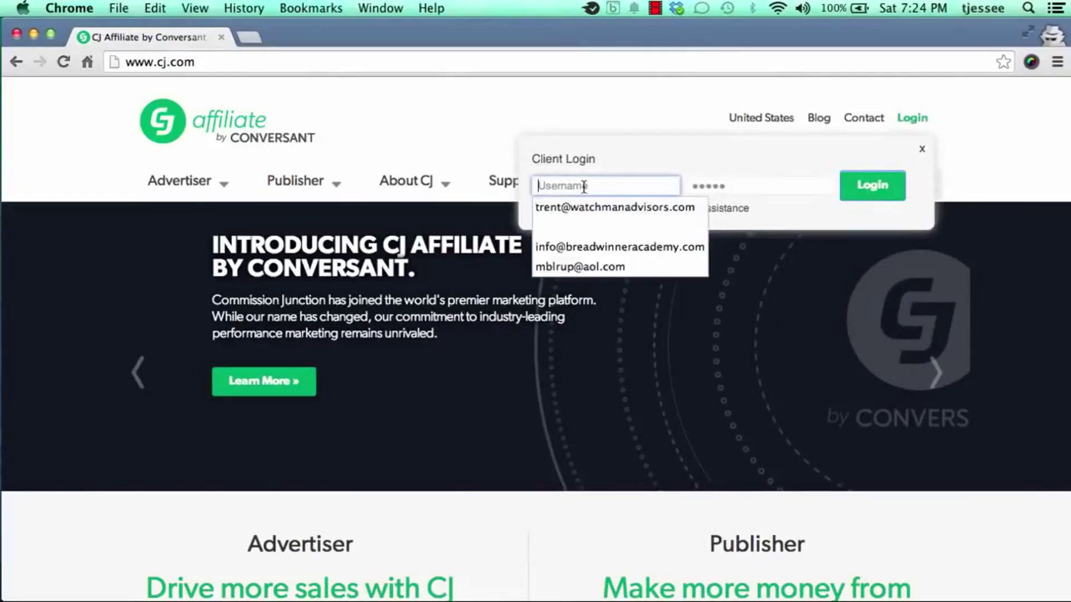
{"action": "left_click", "coordinate": [589, 244]}
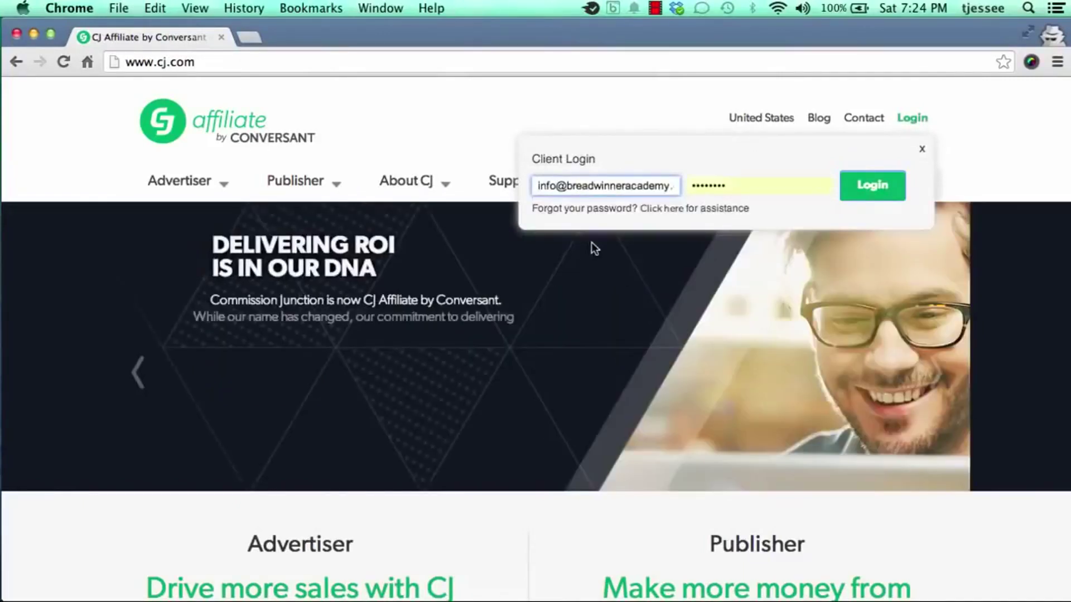
{"action": "left_click", "coordinate": [867, 191]}
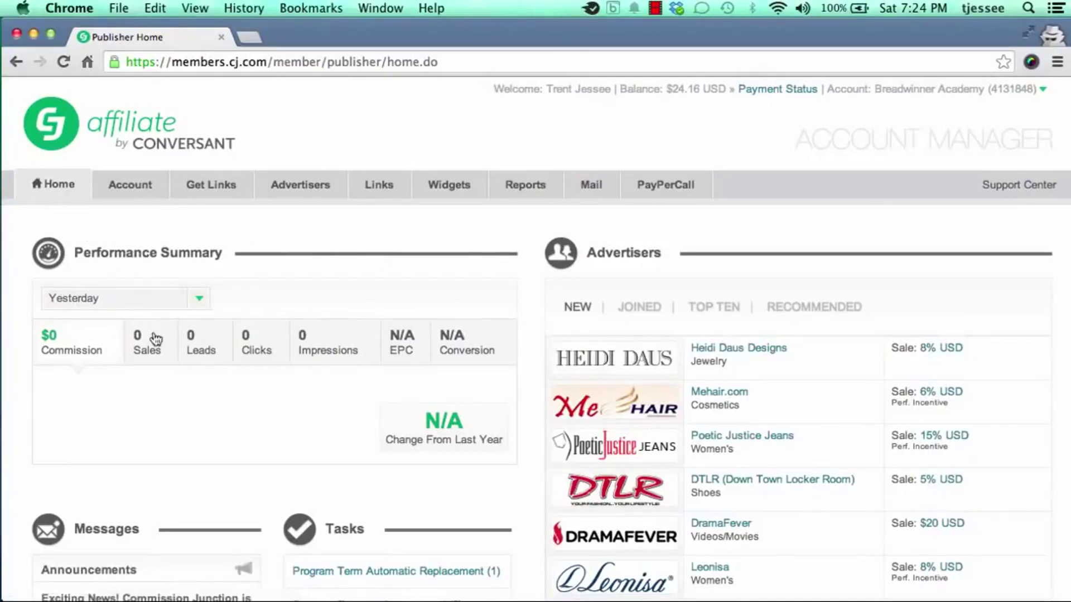
Check the period options of the Performance Summary and the account balance on the publisher home page.
{"action": "left_click", "coordinate": [197, 300]}
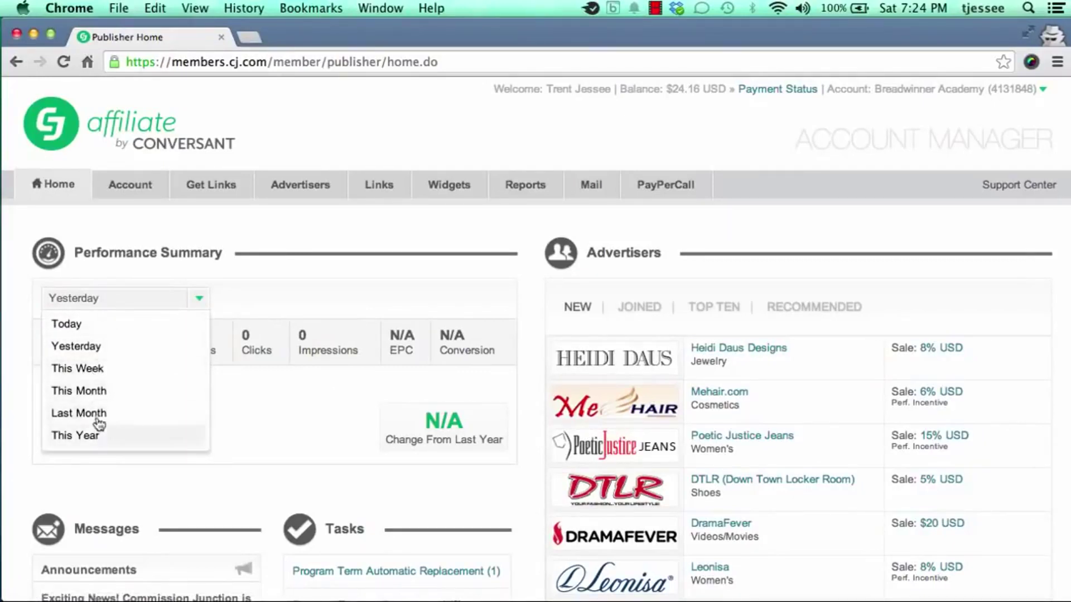
{"action": "left_click", "coordinate": [525, 359]}
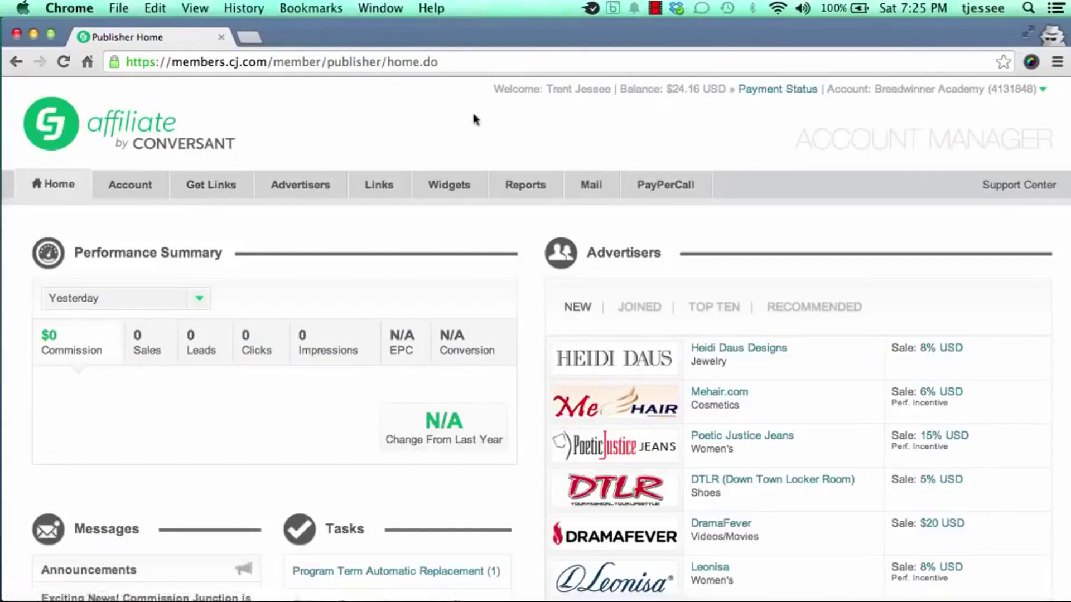
{"action": "left_click_drag", "start_coordinate": [666, 90], "coordinate": [726, 89]}
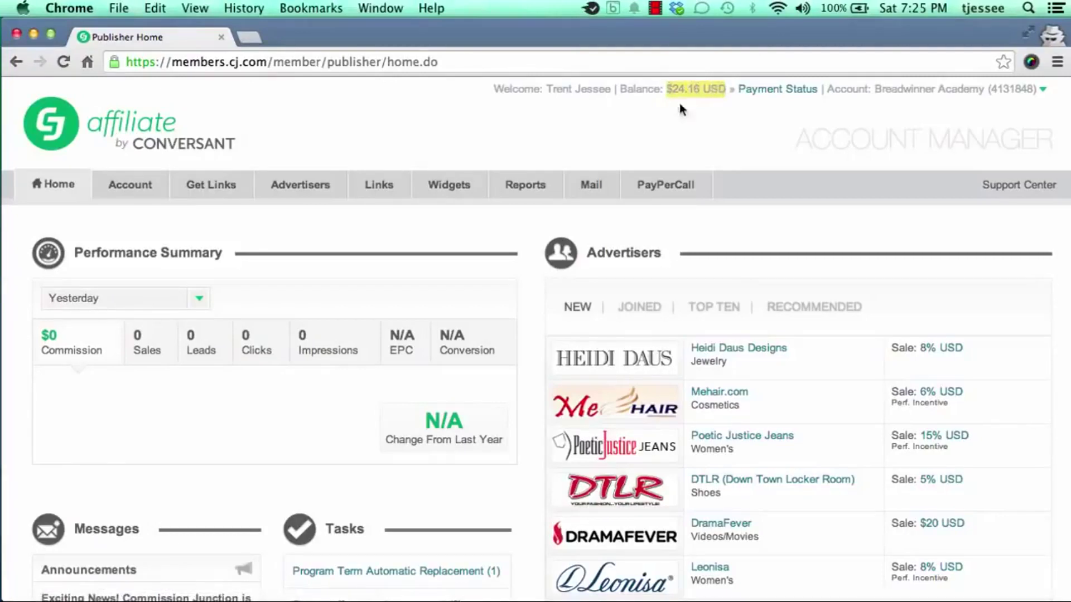
{"action": "left_click", "coordinate": [651, 125]}
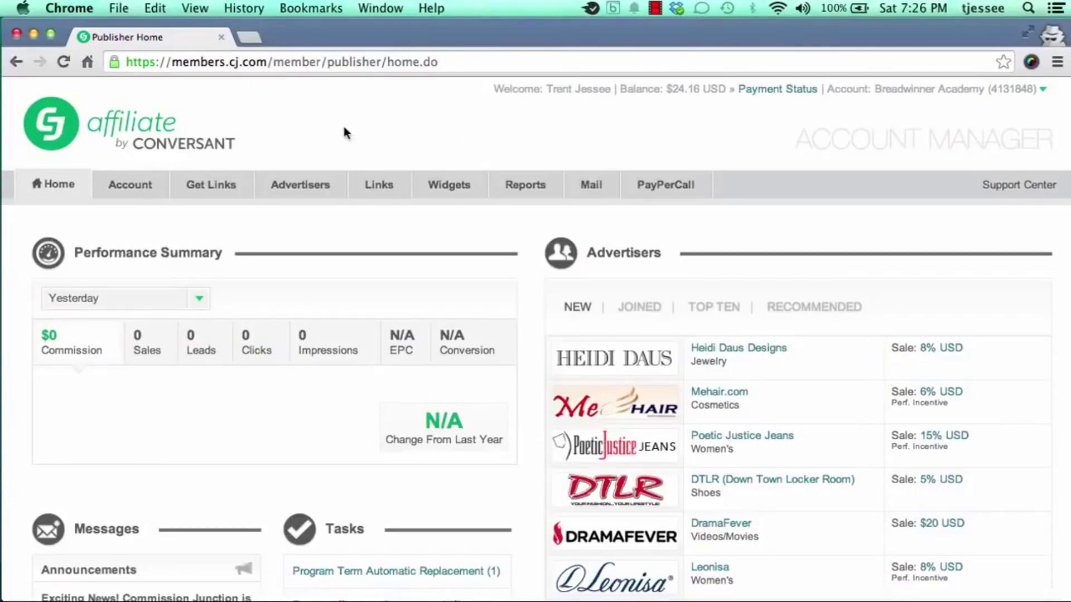
Open the Get Links advertiser list and check the search types, keeping Advertisers selected.
{"action": "left_click", "coordinate": [209, 188]}
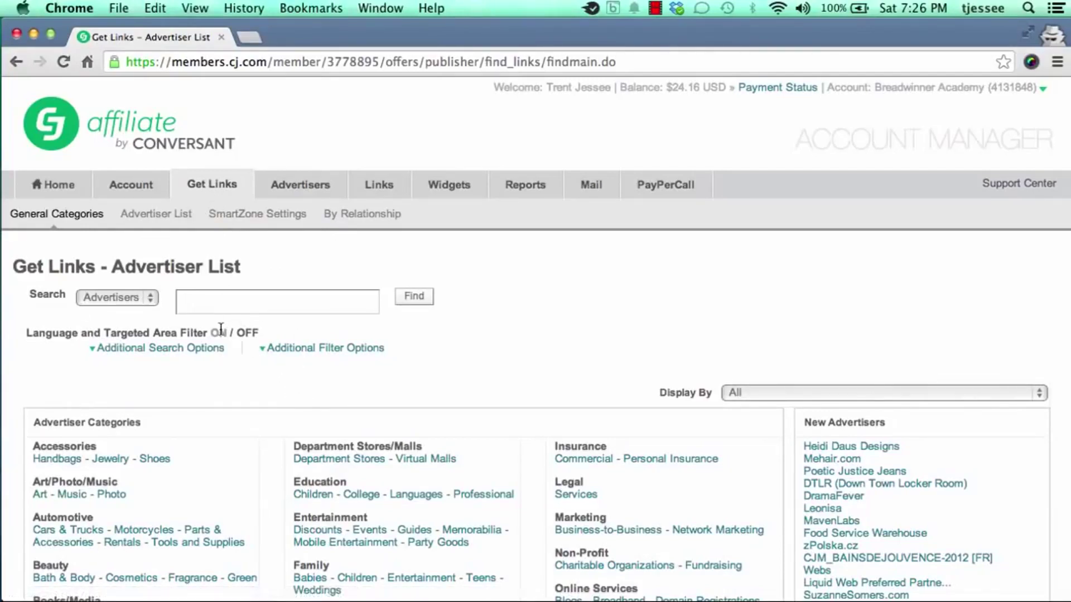
{"action": "left_click", "coordinate": [150, 301]}
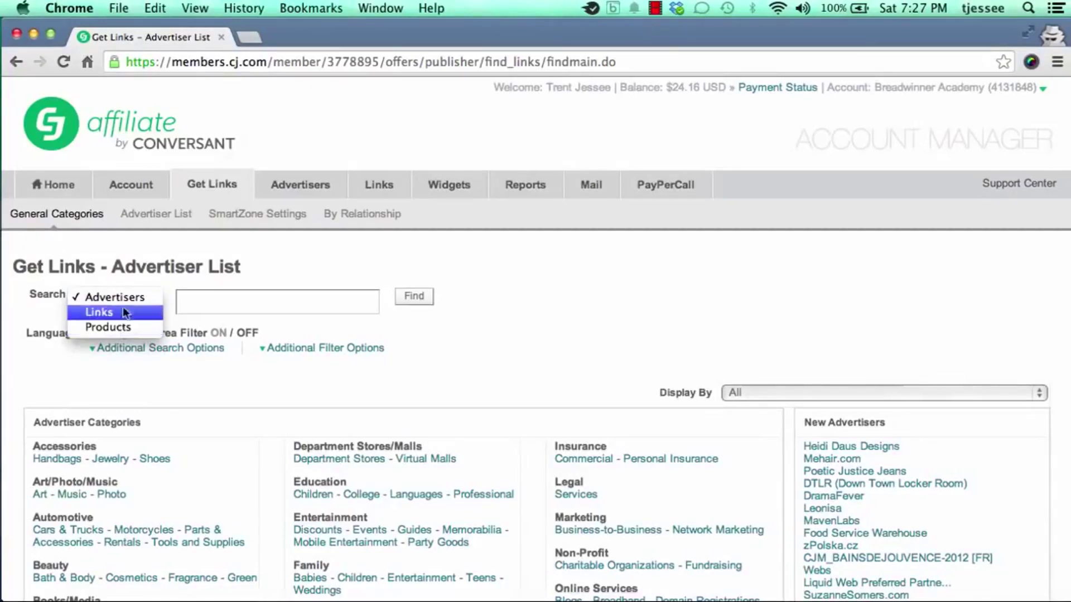
{"action": "left_click", "coordinate": [124, 301]}
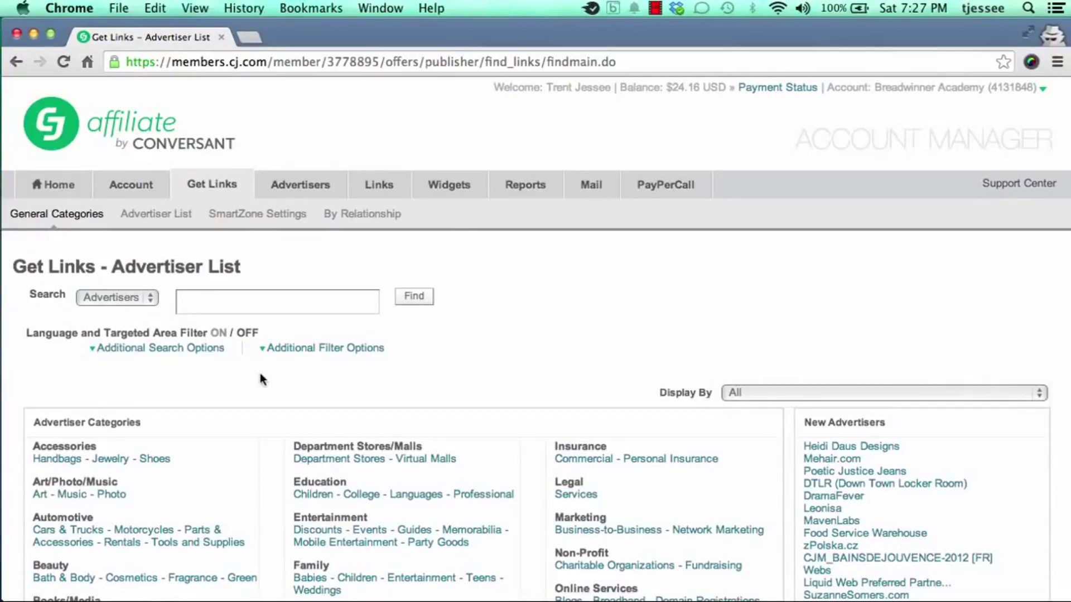
Try "health" as the advertiser search keyword, look over the additional search and filter options, and clear the keyword.
{"action": "left_click", "coordinate": [196, 306]}
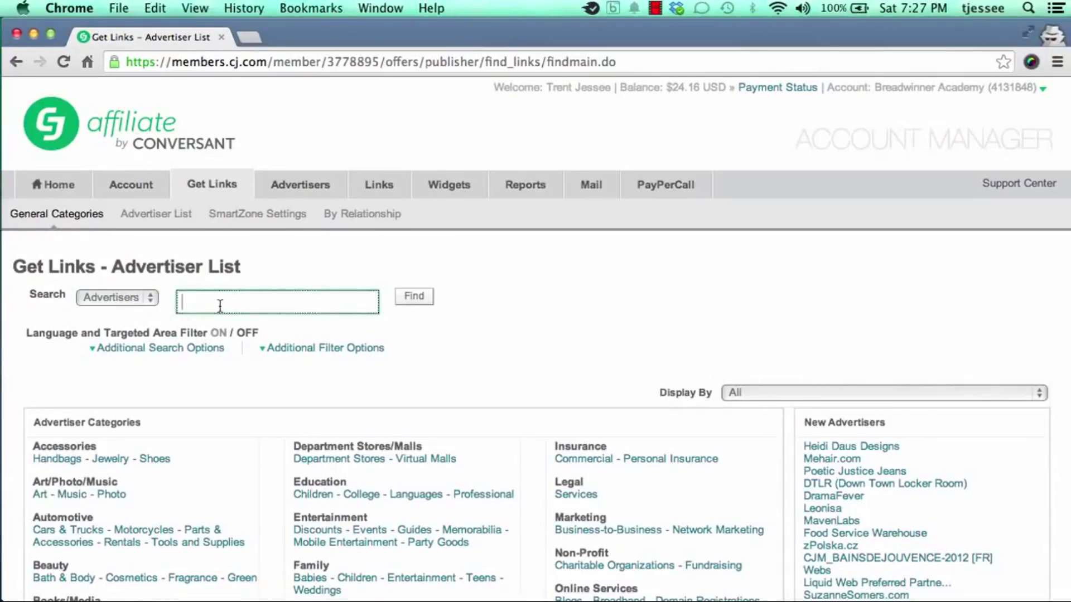
{"action": "type", "text": "health"}
{"action": "left_click", "coordinate": [106, 349]}
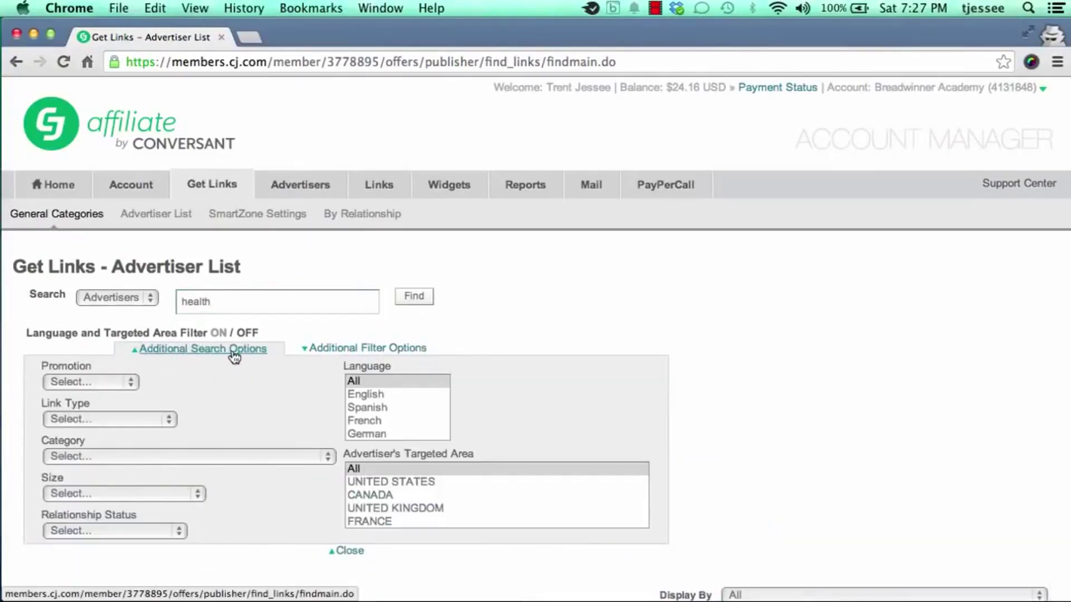
{"action": "left_click", "coordinate": [138, 354]}
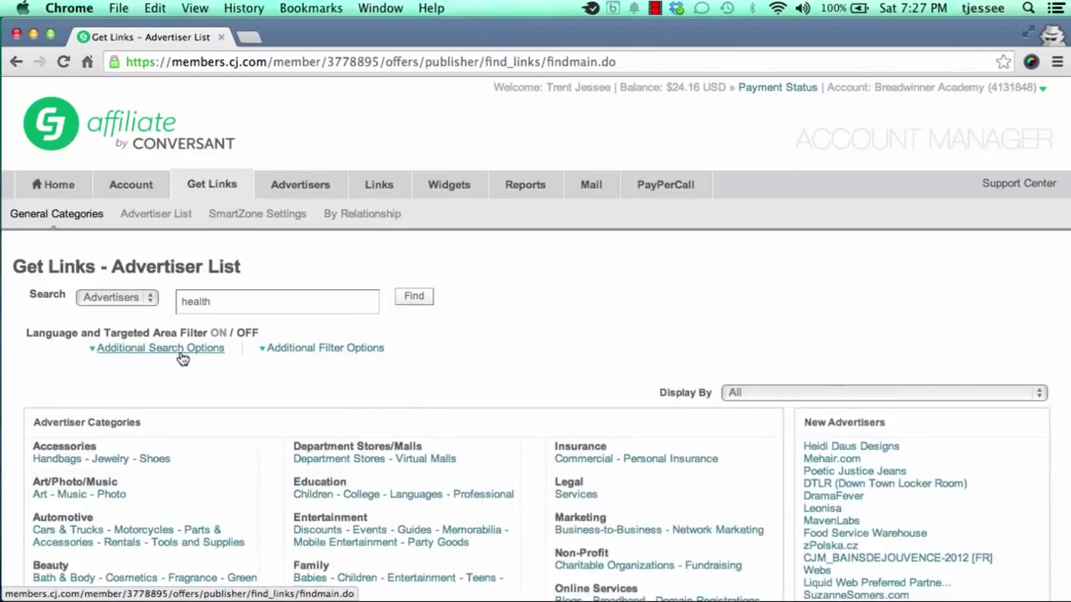
{"action": "left_click", "coordinate": [265, 350]}
{"action": "left_click", "coordinate": [267, 354]}
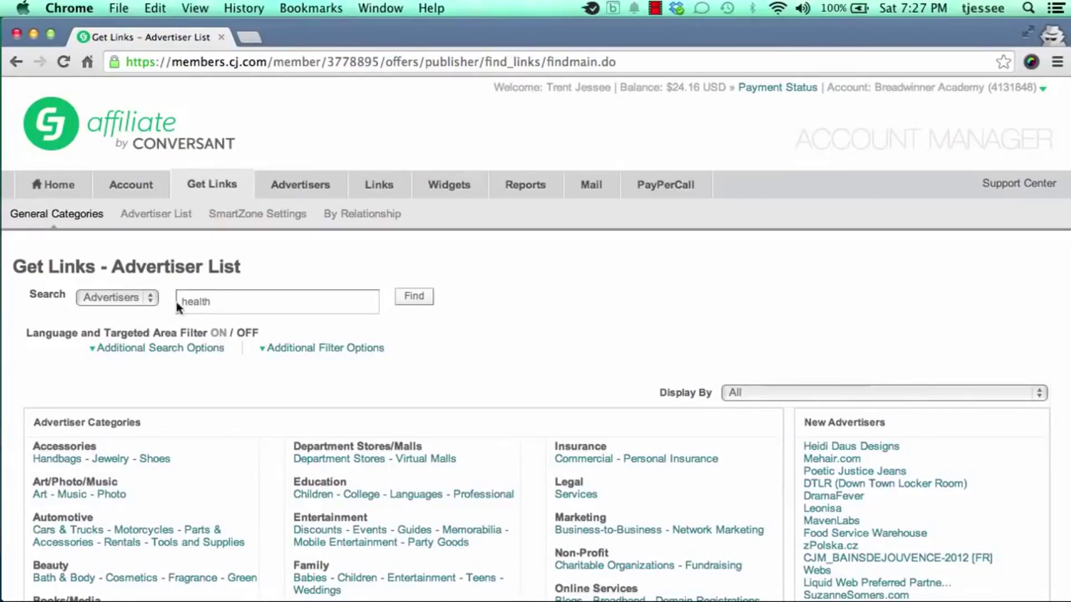
{"action": "double_click", "coordinate": [208, 301]}
{"action": "key", "text": "BackSpace"}
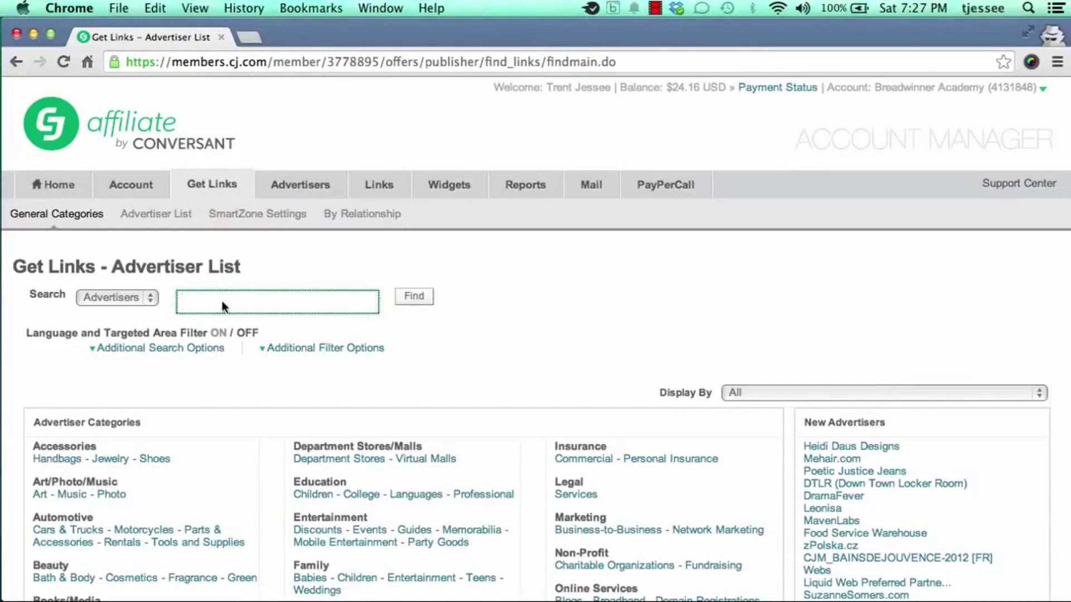
Look through the advertiser categories and open the Sports & Fitness category.
{"action": "scroll", "coordinate": [469, 357], "scroll_direction": "down", "scroll_amount": 5}
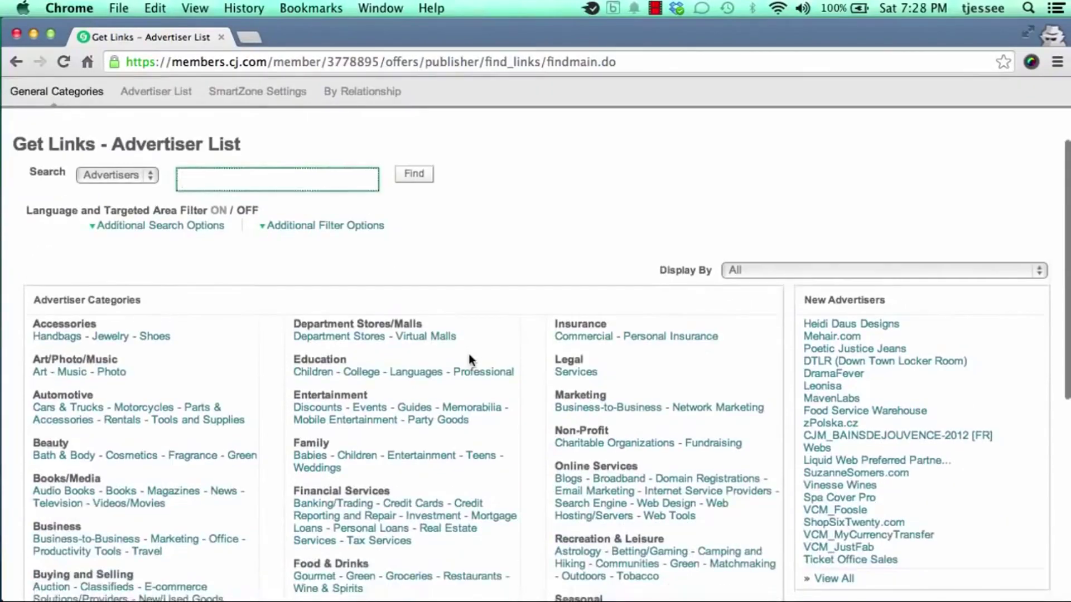
{"action": "scroll", "coordinate": [469, 355], "scroll_direction": "down", "scroll_amount": 4}
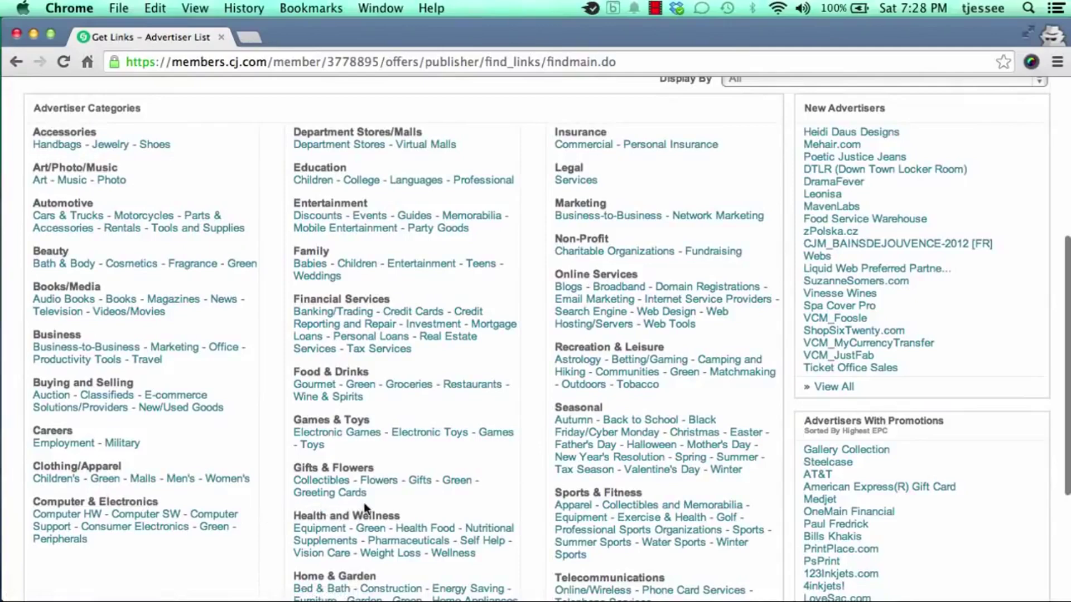
{"action": "scroll", "coordinate": [529, 509], "scroll_direction": "down", "scroll_amount": 3}
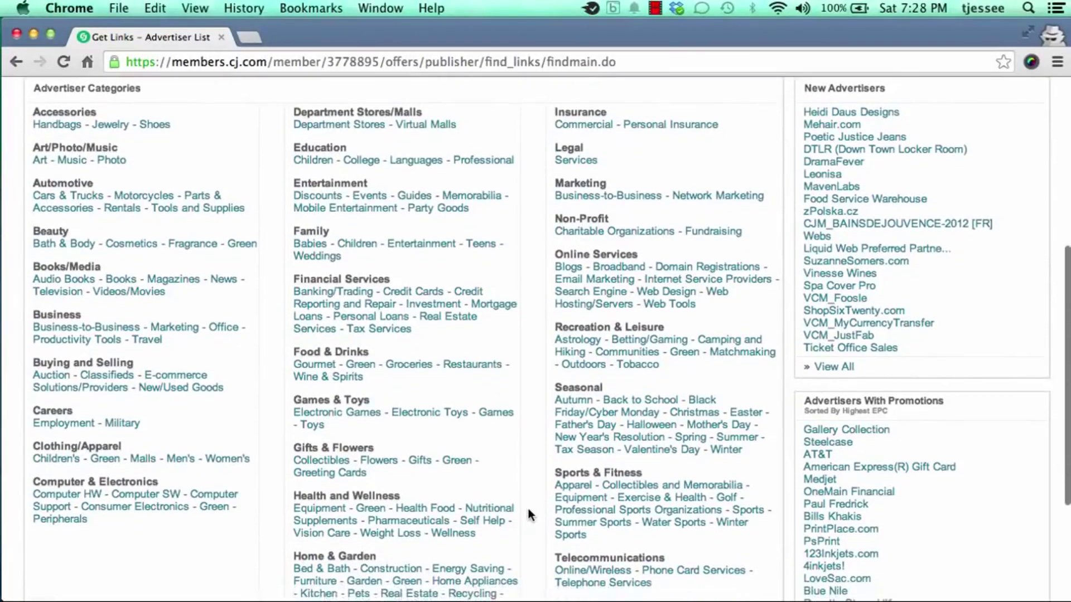
{"action": "scroll", "coordinate": [528, 513], "scroll_direction": "down", "scroll_amount": 5}
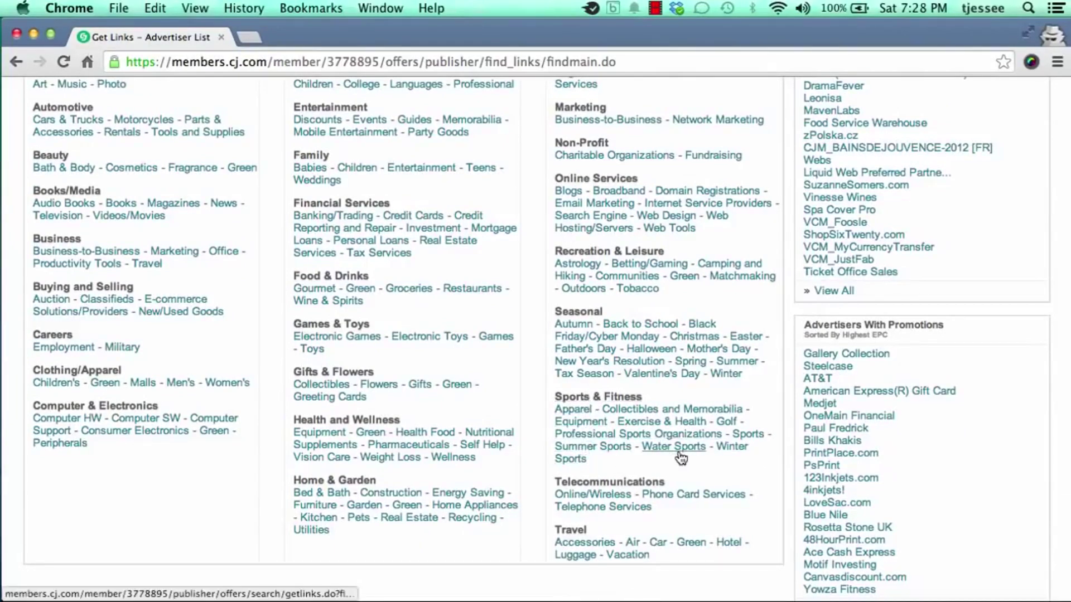
{"action": "left_click", "coordinate": [590, 401]}
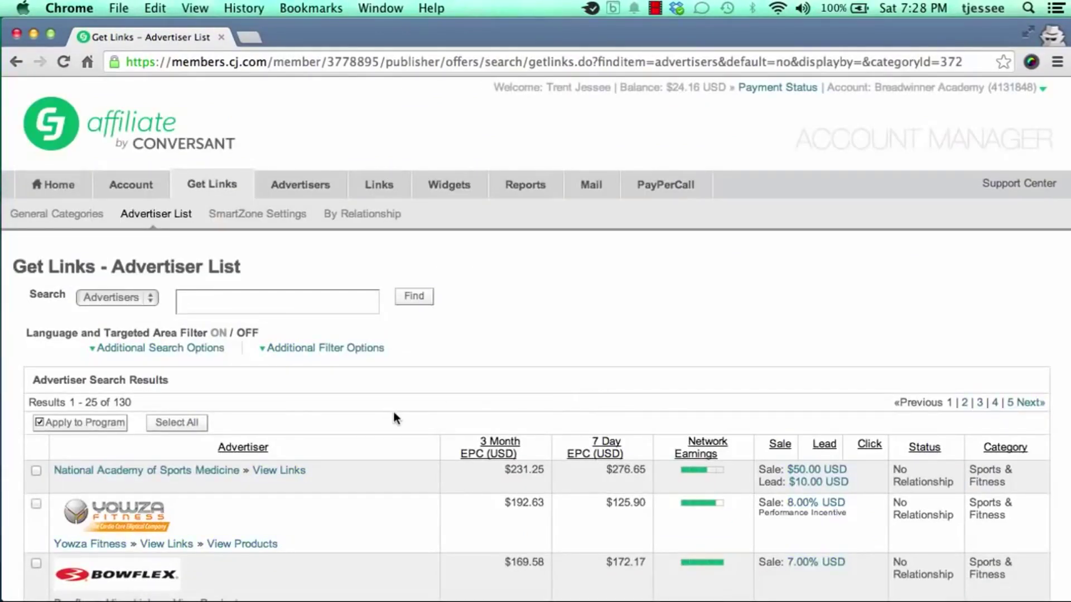
Try selecting Yowza Fitness in the Sports & Fitness results for a program application, and clear the selection.
{"action": "scroll", "coordinate": [397, 413], "scroll_direction": "down", "scroll_amount": 2}
{"action": "scroll", "coordinate": [399, 413], "scroll_direction": "down", "scroll_amount": 3}
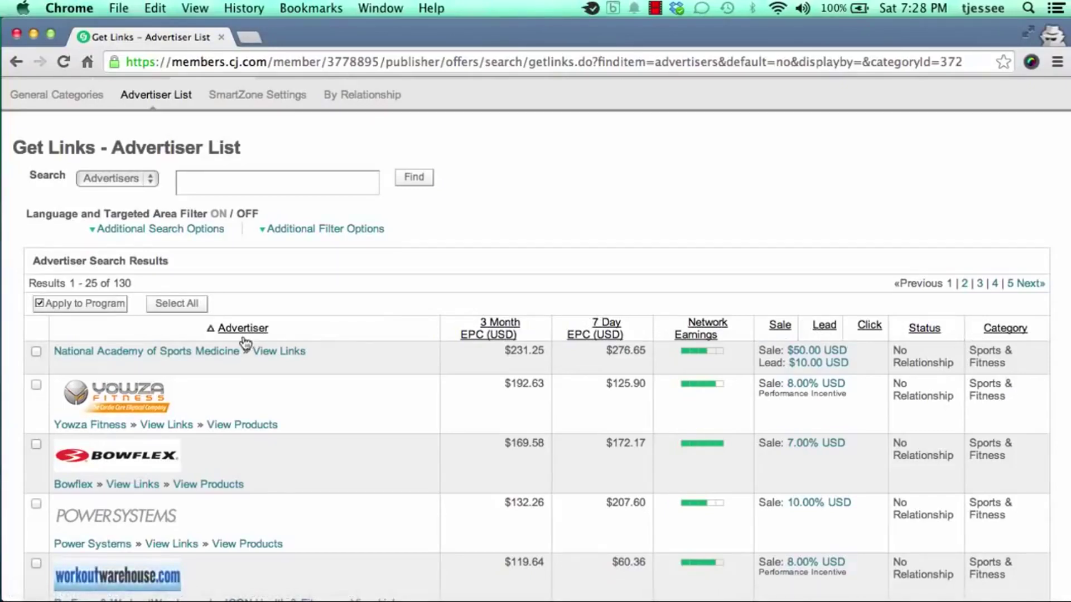
{"action": "scroll", "coordinate": [241, 334], "scroll_direction": "down", "scroll_amount": 3}
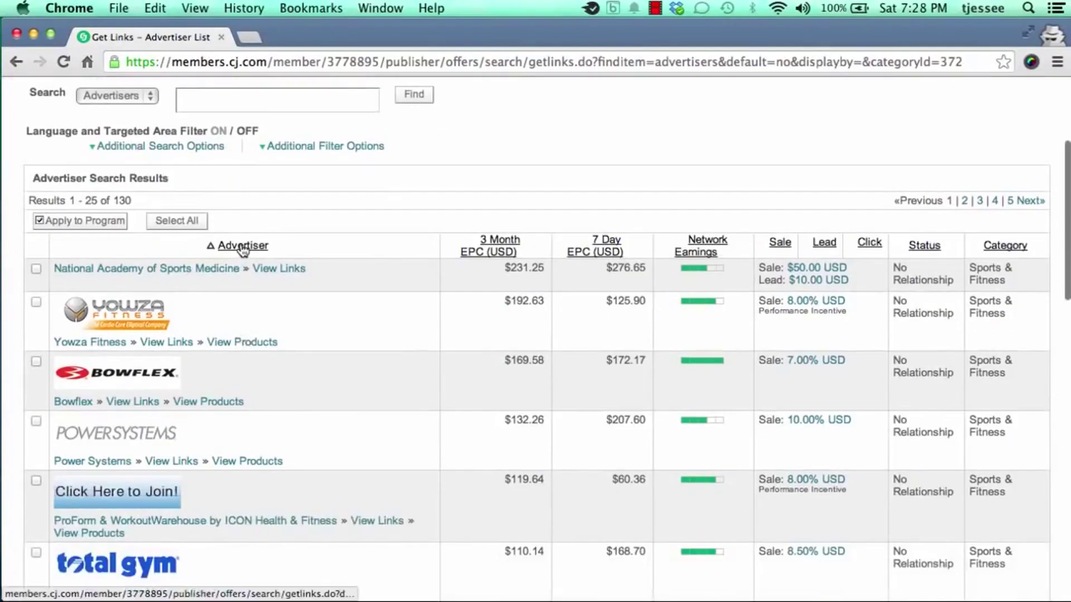
{"action": "scroll", "coordinate": [342, 397], "scroll_direction": "down", "scroll_amount": 3}
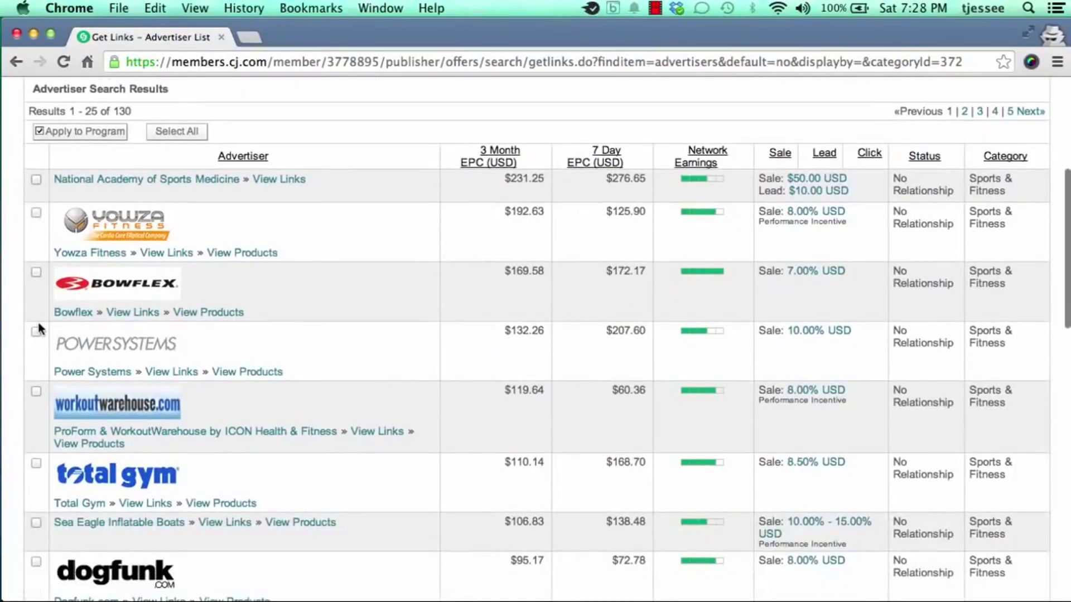
{"action": "left_click", "coordinate": [36, 212]}
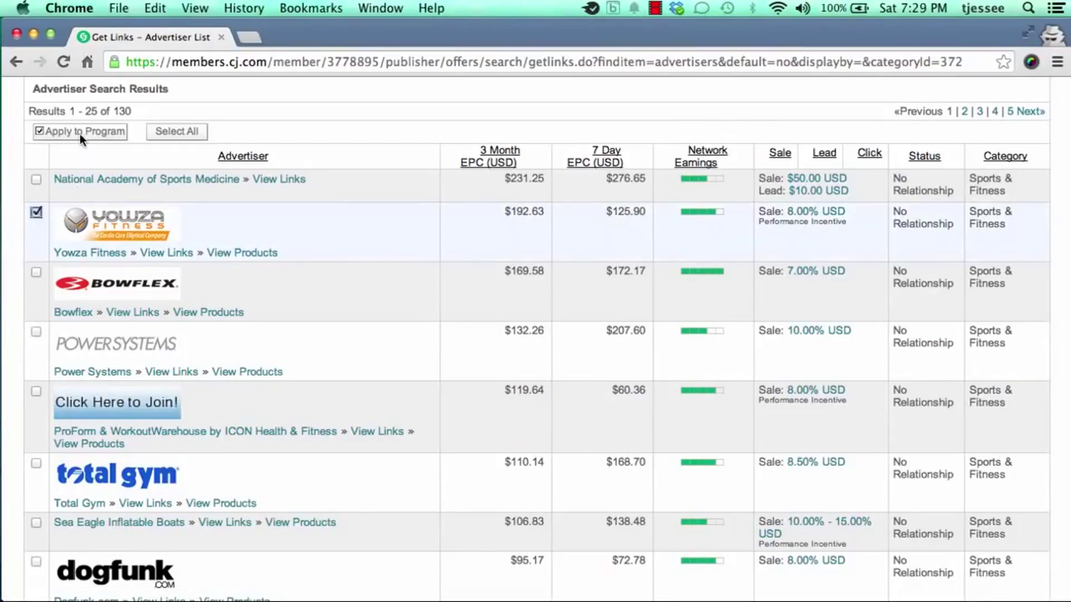
{"action": "left_click", "coordinate": [37, 212]}
Examine the advertiser results columns, highlighting the 3 Month and 7 Day EPC of National Academy of Sports Medicine.
{"action": "scroll", "coordinate": [38, 212], "scroll_direction": "up", "scroll_amount": 1}
{"action": "scroll", "coordinate": [41, 222], "scroll_direction": "down", "scroll_amount": 1}
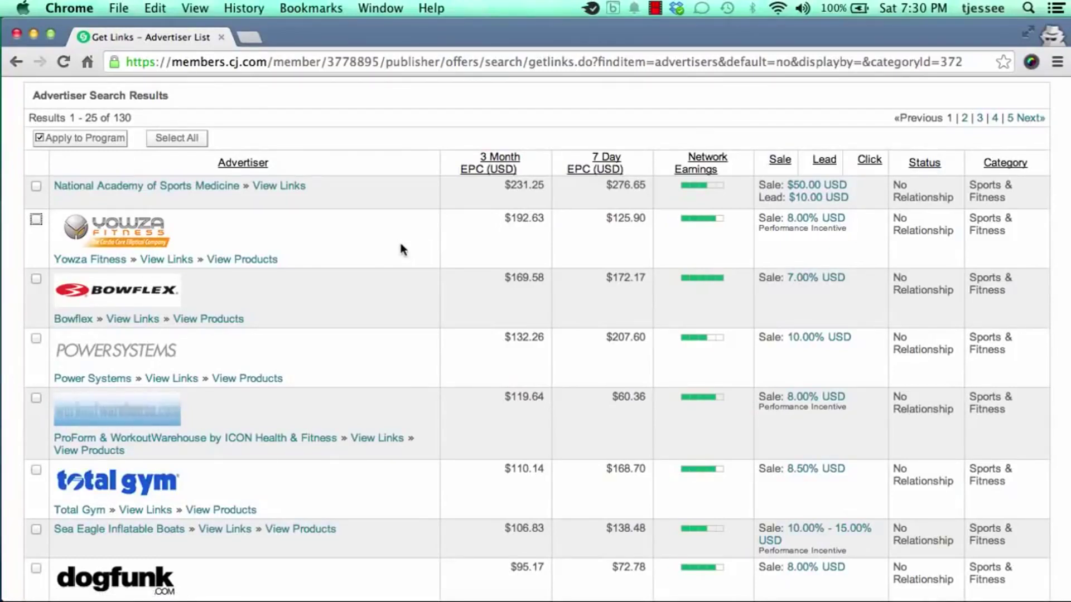
{"action": "scroll", "coordinate": [400, 244], "scroll_direction": "up", "scroll_amount": 4}
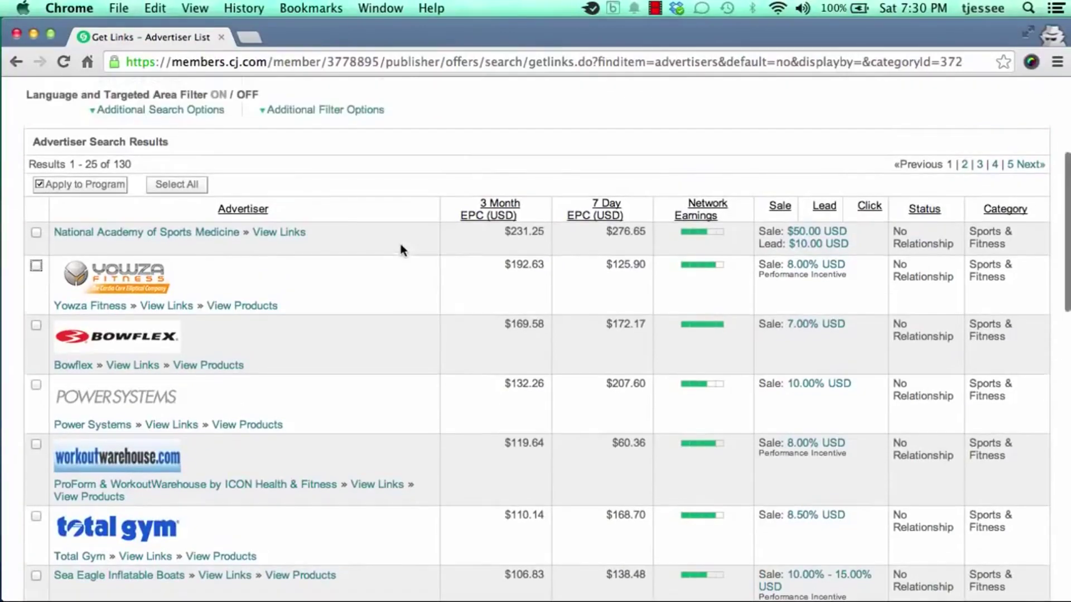
{"action": "scroll", "coordinate": [401, 245], "scroll_direction": "up", "scroll_amount": 1}
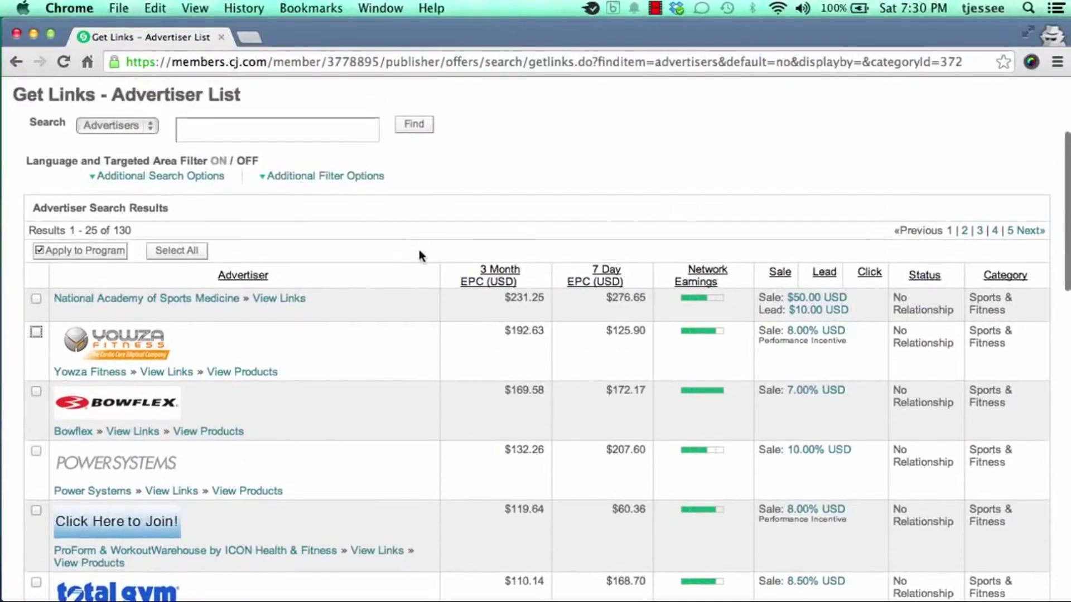
{"action": "scroll", "coordinate": [421, 257], "scroll_direction": "up", "scroll_amount": 3}
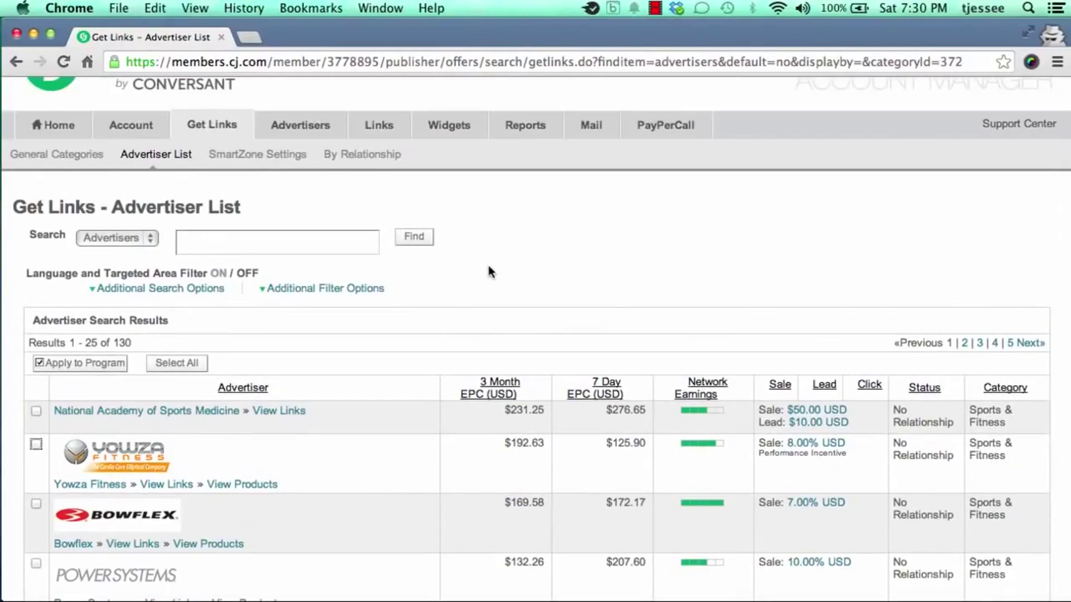
{"action": "scroll", "coordinate": [435, 289], "scroll_direction": "down", "scroll_amount": 1}
{"action": "scroll", "coordinate": [435, 288], "scroll_direction": "down", "scroll_amount": 6}
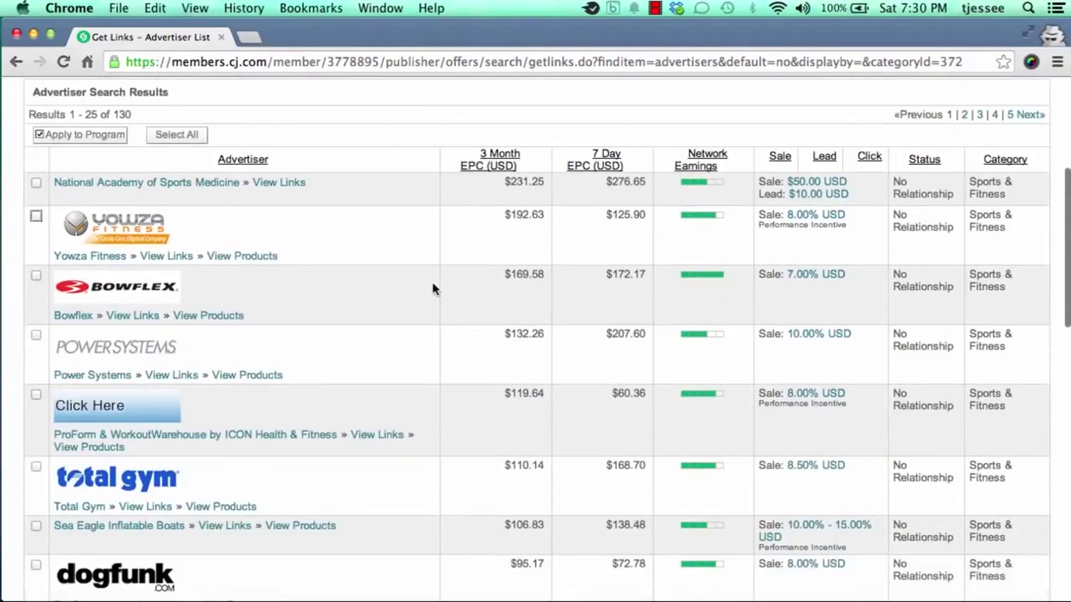
{"action": "scroll", "coordinate": [433, 287], "scroll_direction": "down", "scroll_amount": 1}
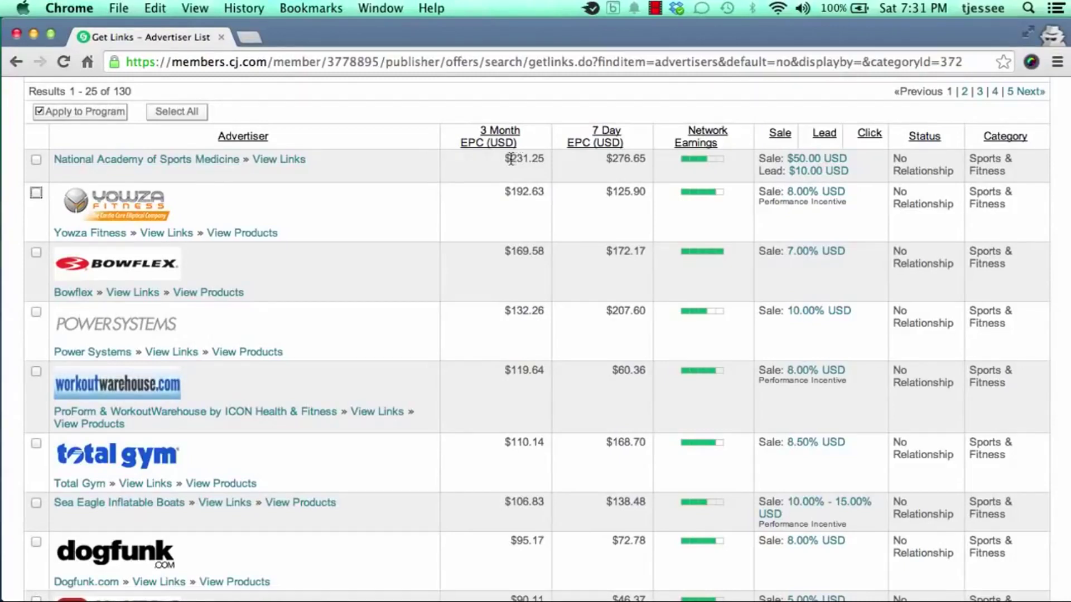
{"action": "left_click_drag", "start_coordinate": [522, 161], "coordinate": [543, 159]}
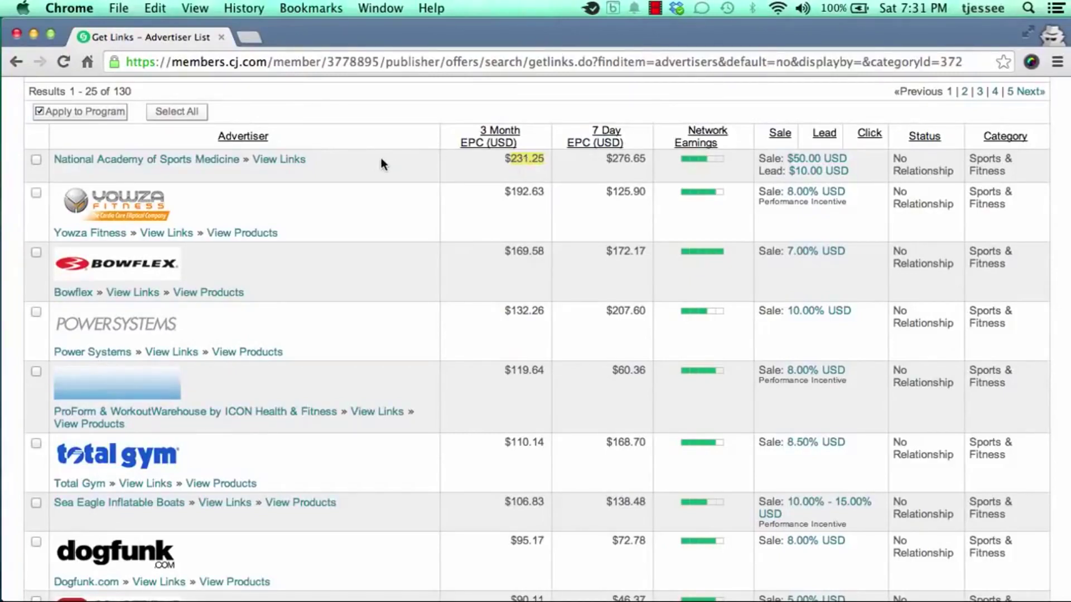
{"action": "left_click", "coordinate": [505, 164]}
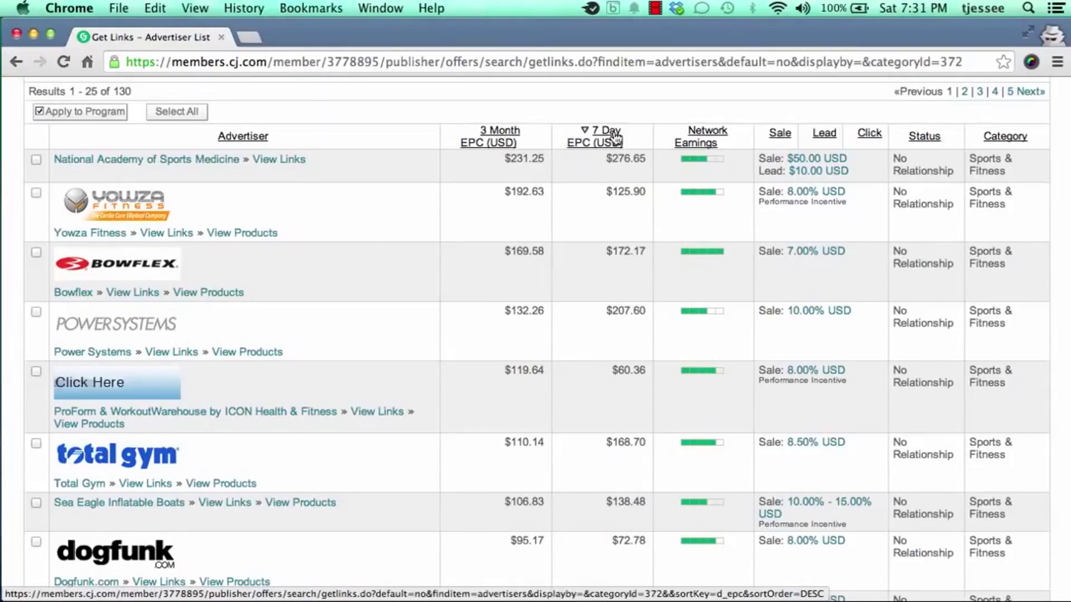
{"action": "left_click_drag", "start_coordinate": [610, 160], "coordinate": [646, 160]}
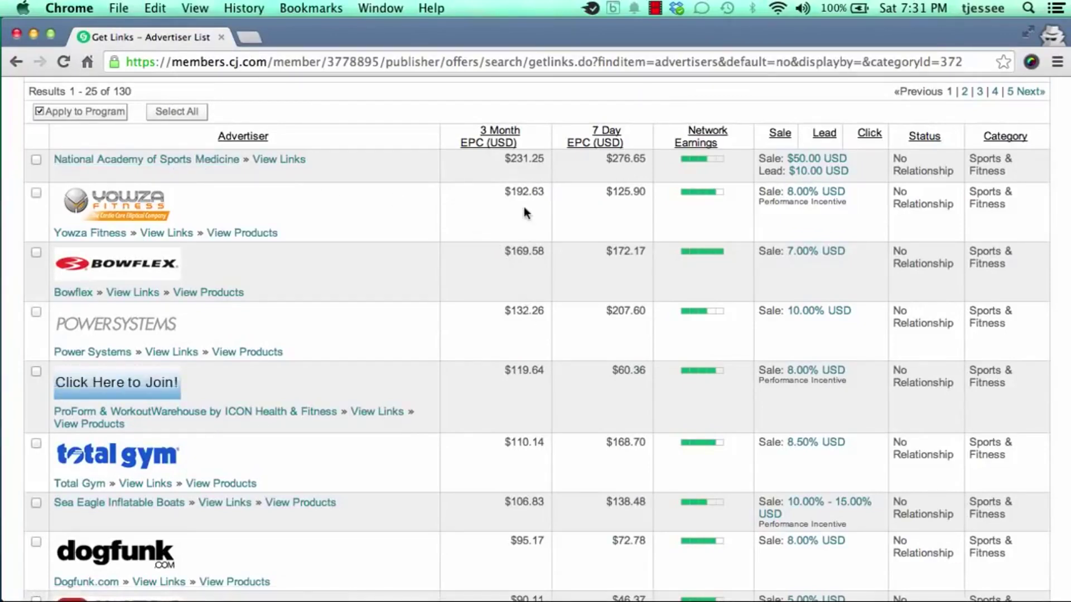
Look through the first page of results, then open page 5 and examine the EPC and commission of its advertisers.
{"action": "scroll", "coordinate": [523, 208], "scroll_direction": "down", "scroll_amount": 10}
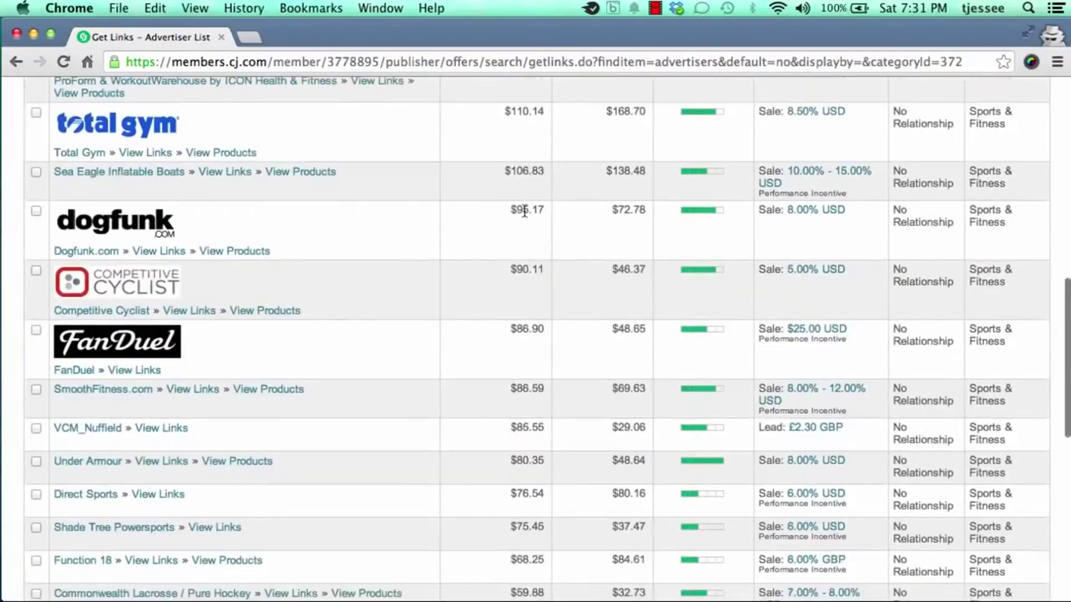
{"action": "scroll", "coordinate": [524, 210], "scroll_direction": "down", "scroll_amount": 11}
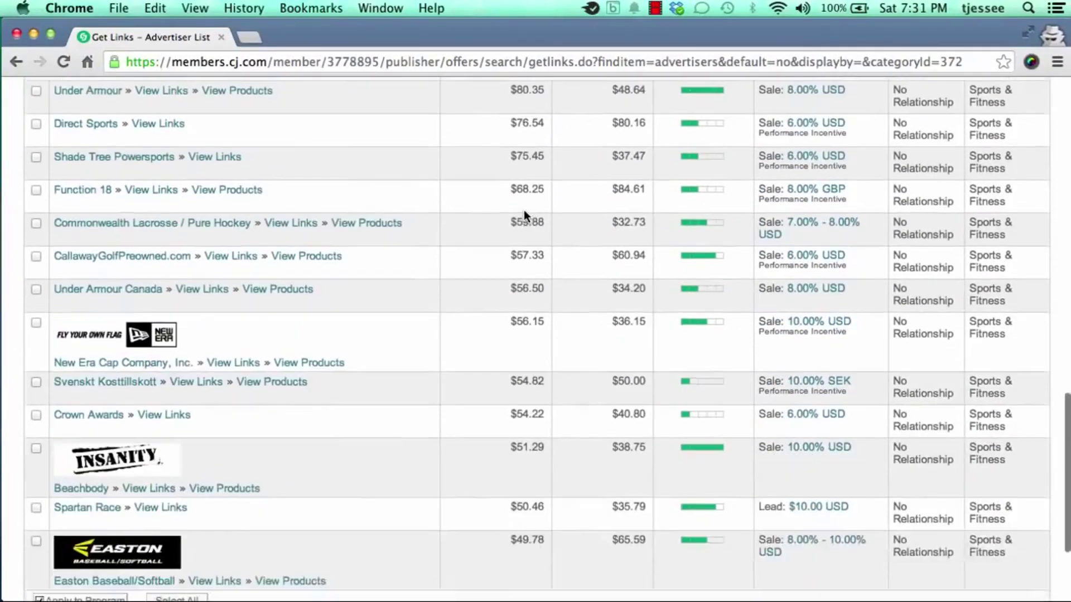
{"action": "scroll", "coordinate": [524, 209], "scroll_direction": "down", "scroll_amount": 2}
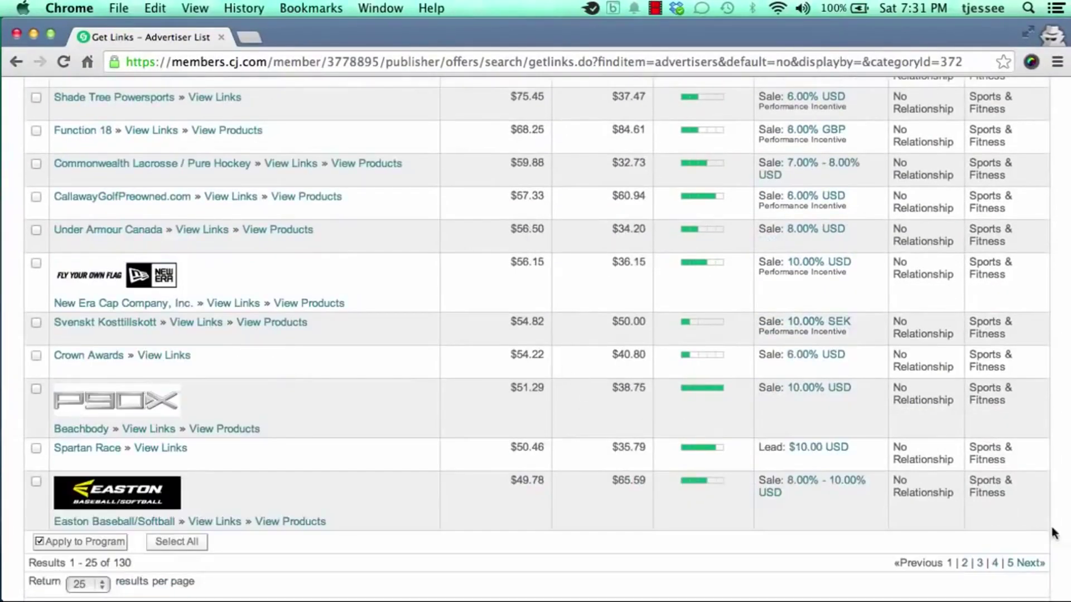
{"action": "left_click", "coordinate": [1014, 565]}
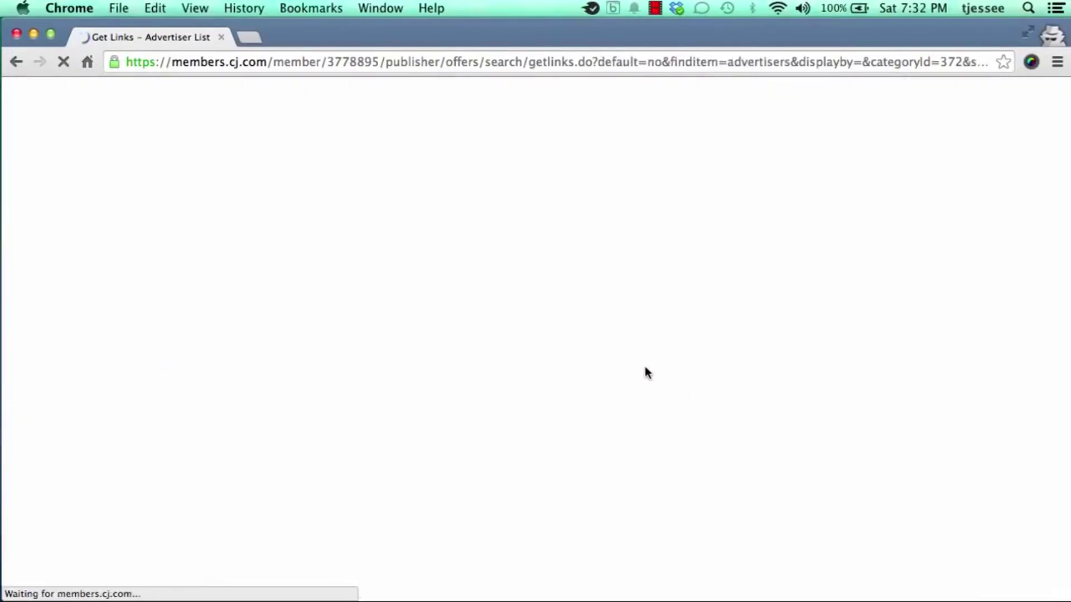
{"action": "scroll", "coordinate": [650, 390], "scroll_direction": "down", "scroll_amount": 5}
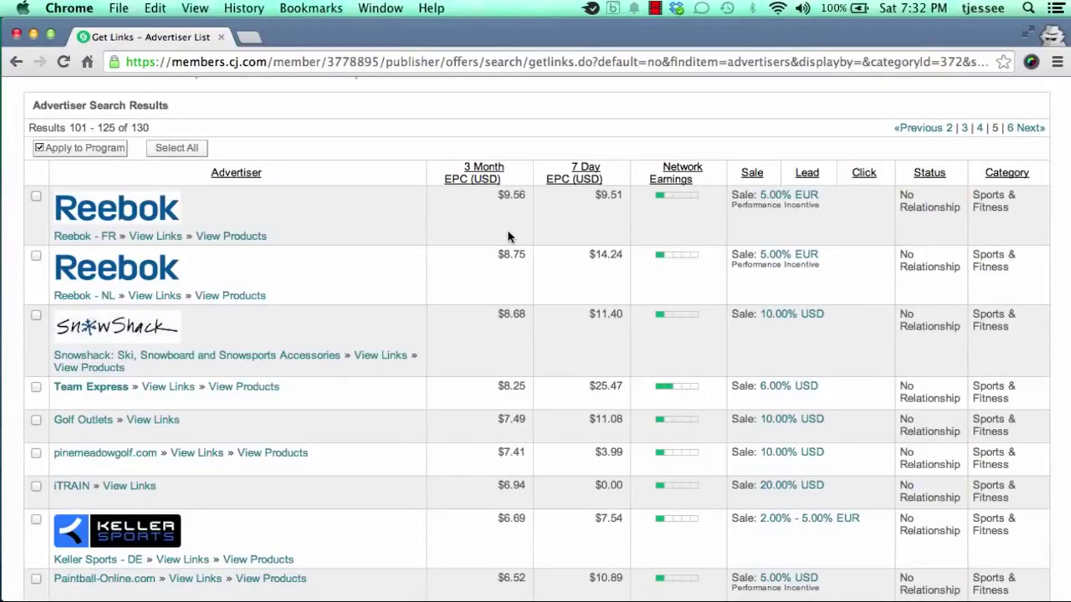
{"action": "scroll", "coordinate": [508, 232], "scroll_direction": "up", "scroll_amount": 5}
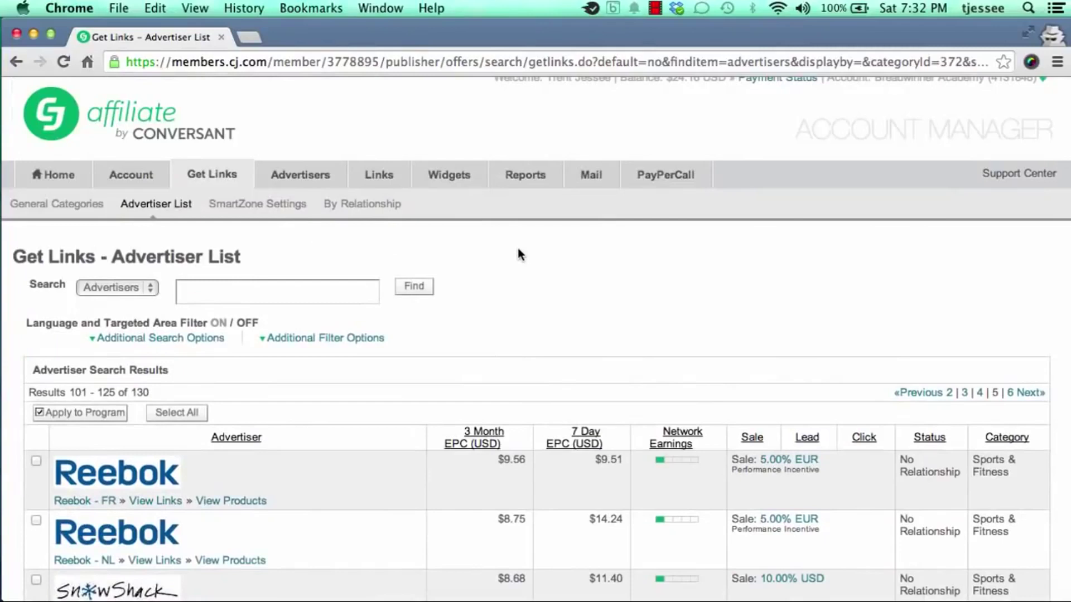
{"action": "scroll", "coordinate": [522, 263], "scroll_direction": "down", "scroll_amount": 2}
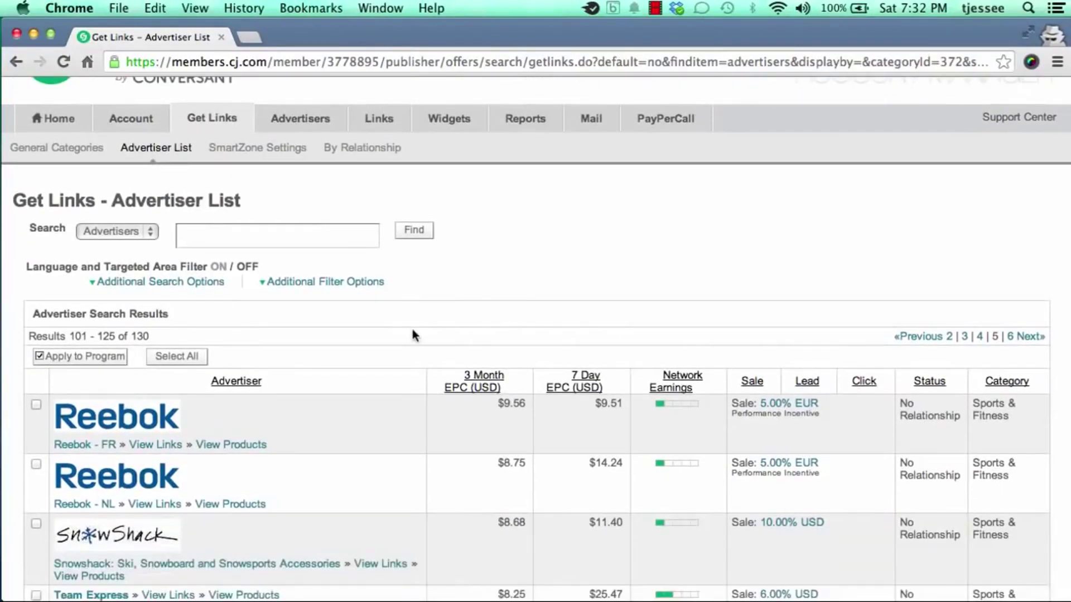
{"action": "scroll", "coordinate": [413, 333], "scroll_direction": "down", "scroll_amount": 4}
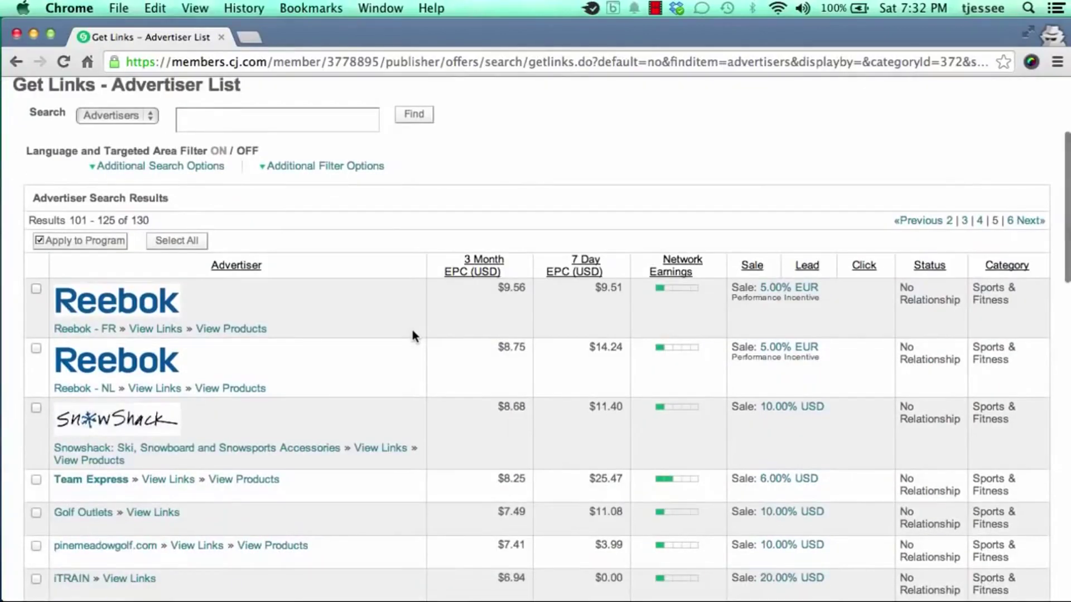
{"action": "scroll", "coordinate": [413, 333], "scroll_direction": "down", "scroll_amount": 5}
{"action": "scroll", "coordinate": [412, 333], "scroll_direction": "down", "scroll_amount": 20}
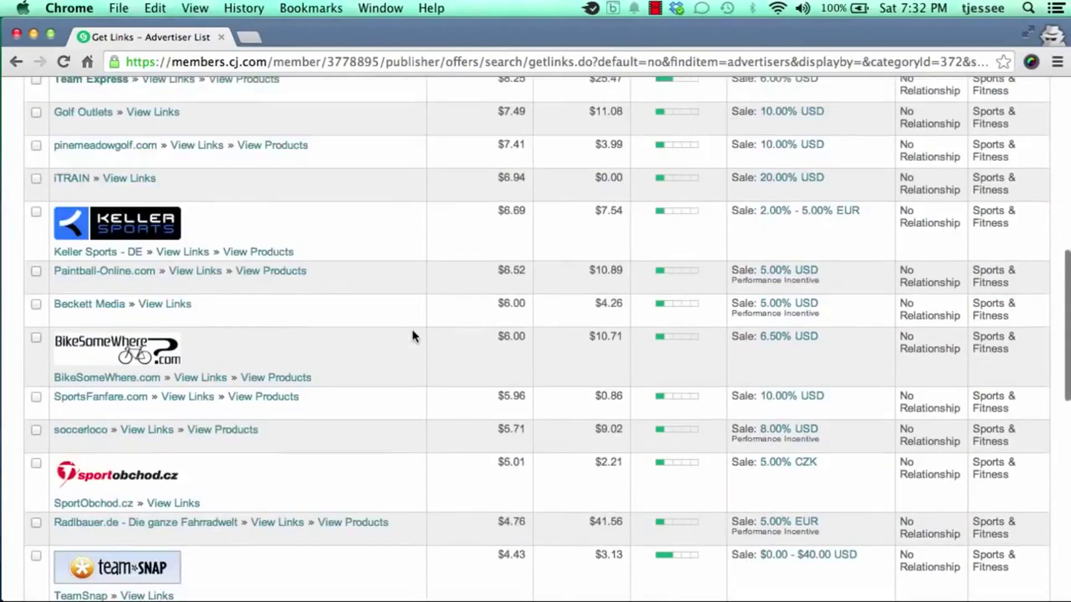
{"action": "scroll", "coordinate": [412, 334], "scroll_direction": "down", "scroll_amount": 4}
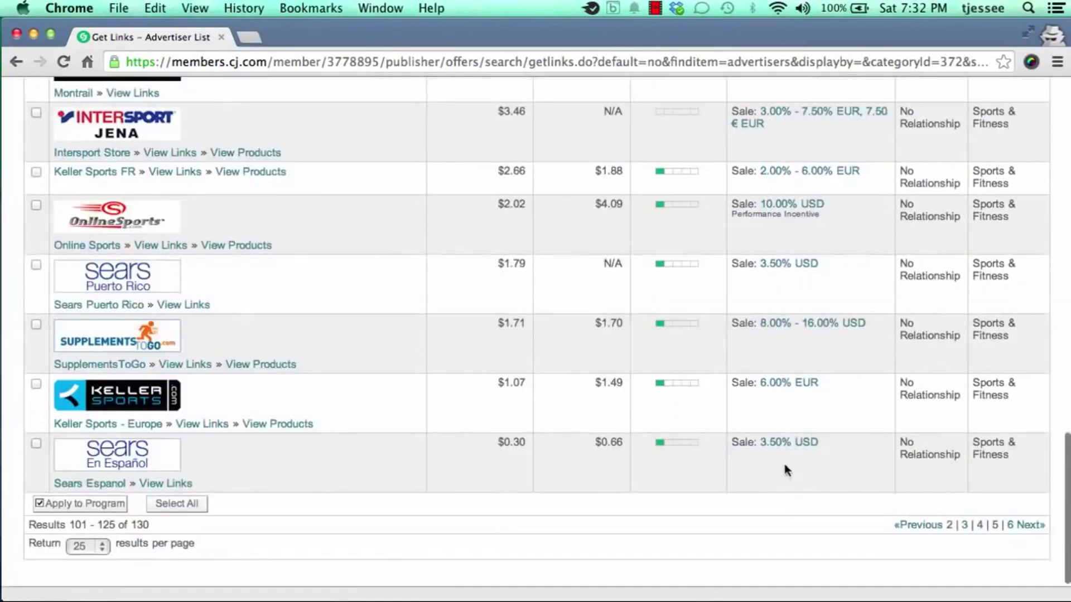
Return to page 1 of the results by way of page 2 and examine Bowflex's 3 Month and 7 Day EPC.
{"action": "left_click", "coordinate": [949, 525]}
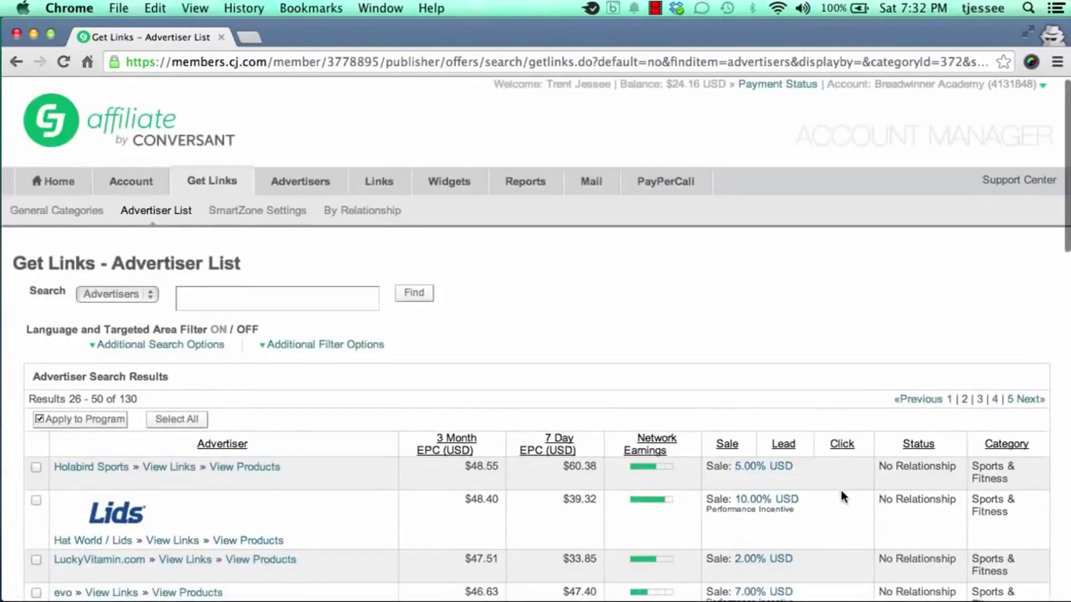
{"action": "left_click", "coordinate": [949, 399]}
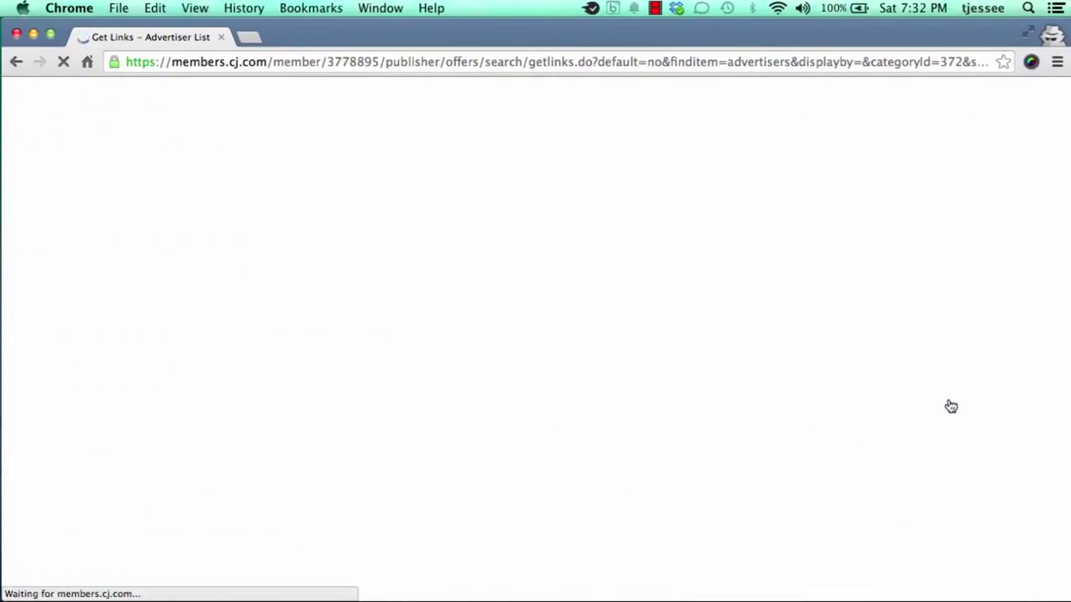
{"action": "scroll", "coordinate": [380, 421], "scroll_direction": "down", "scroll_amount": 5}
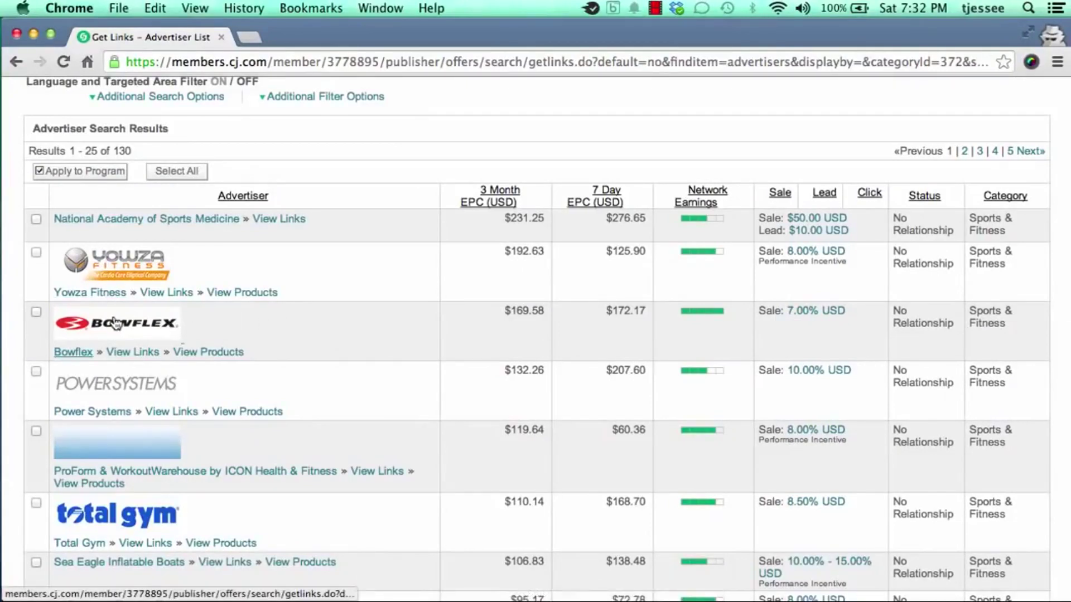
{"action": "left_click_drag", "start_coordinate": [512, 313], "coordinate": [597, 315]}
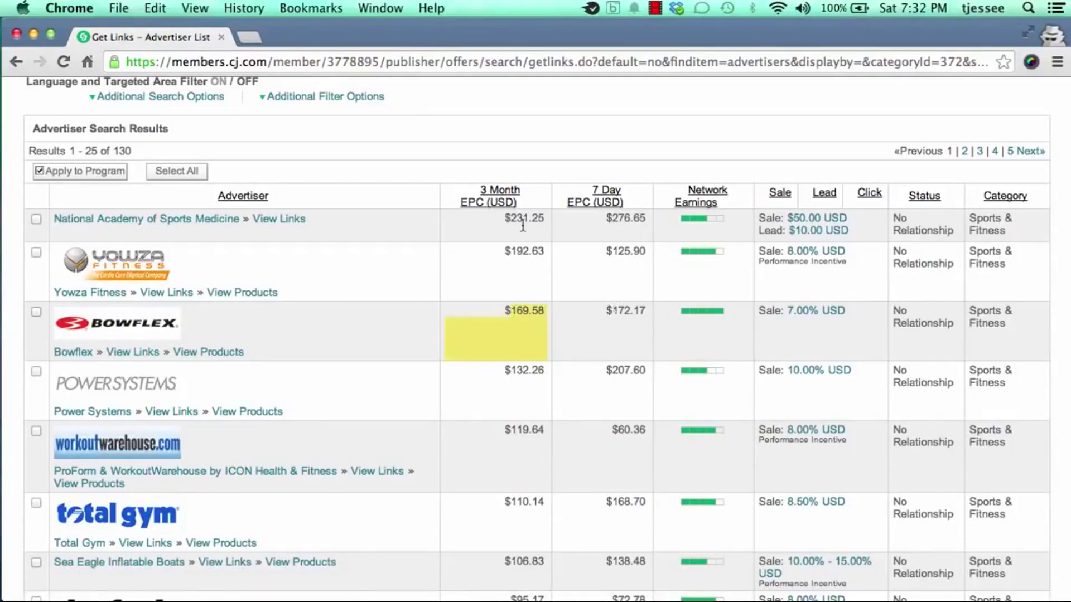
{"action": "left_click_drag", "start_coordinate": [616, 312], "coordinate": [640, 312]}
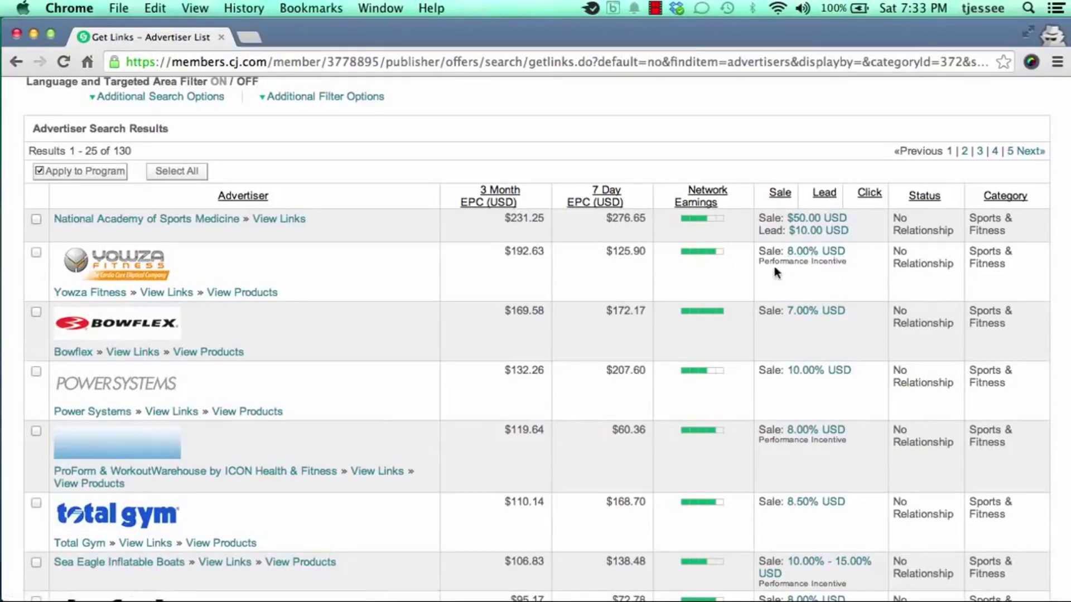
Check Yowza Fitness's performance incentive note and open the advertiser detail of National Academy of Sports Medicine.
{"action": "left_click_drag", "start_coordinate": [758, 262], "coordinate": [847, 262]}
{"action": "left_click", "coordinate": [791, 271]}
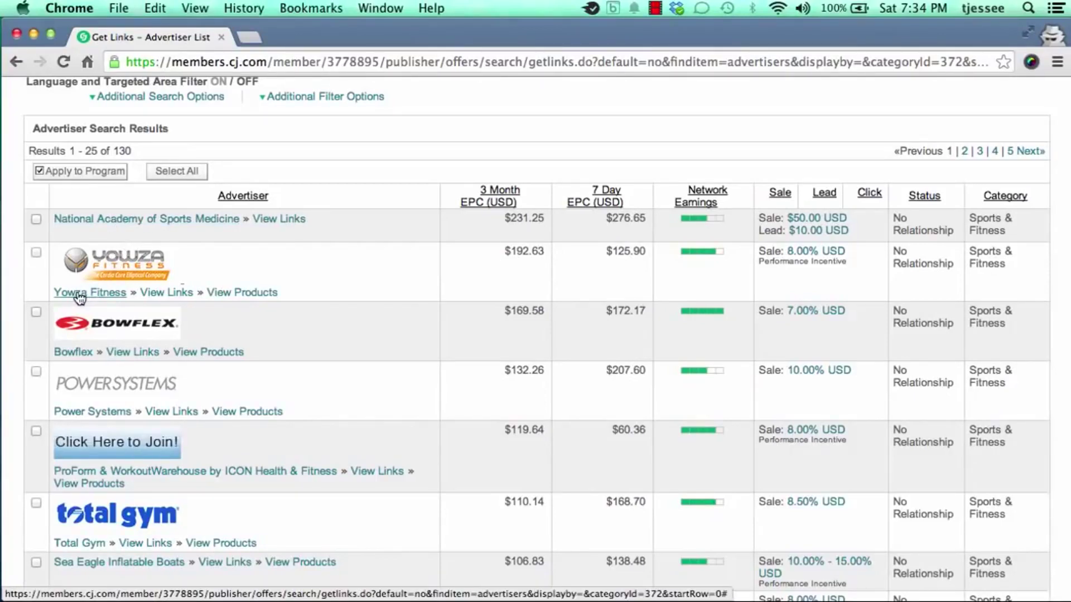
{"action": "left_click", "coordinate": [145, 219]}
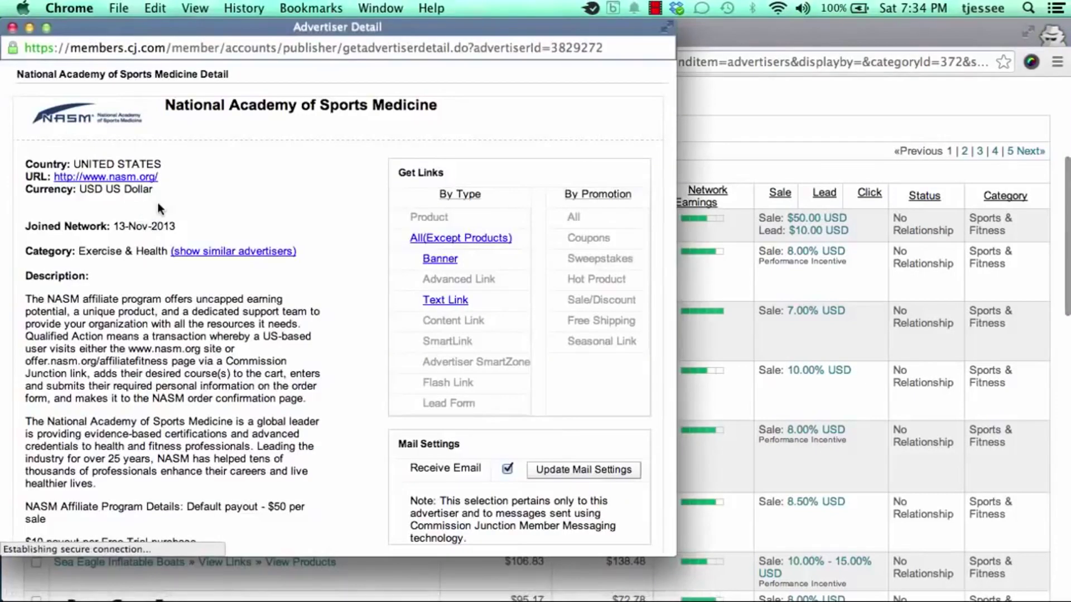
Read through the NASM program description in the advertiser detail, down to its affiliate payout details.
{"action": "left_click_drag", "start_coordinate": [180, 28], "coordinate": [235, 35]}
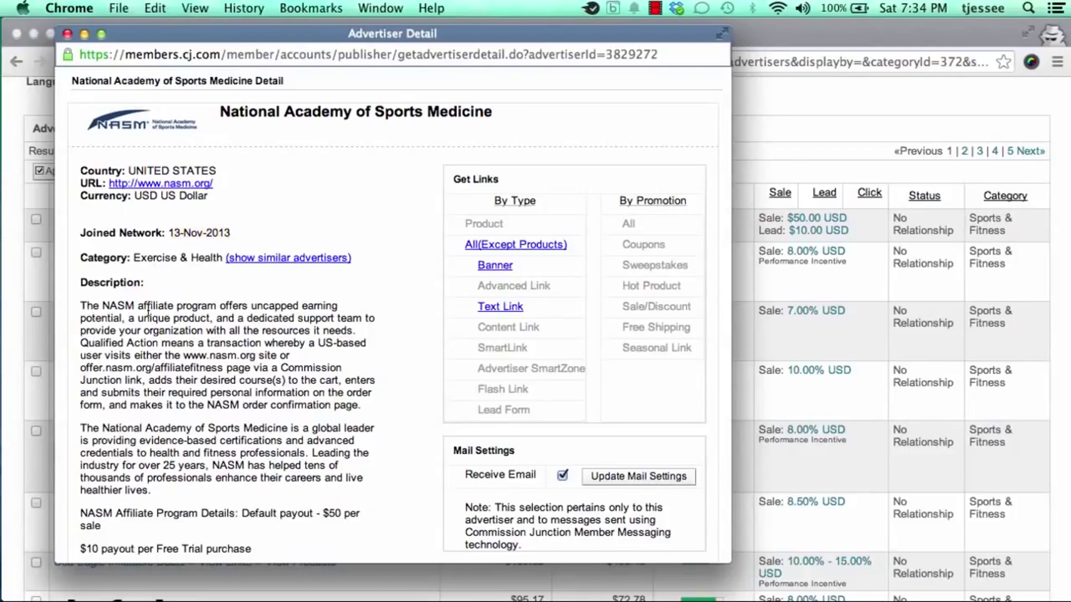
{"action": "scroll", "coordinate": [148, 307], "scroll_direction": "down", "scroll_amount": 2}
{"action": "scroll", "coordinate": [149, 310], "scroll_direction": "down", "scroll_amount": 4}
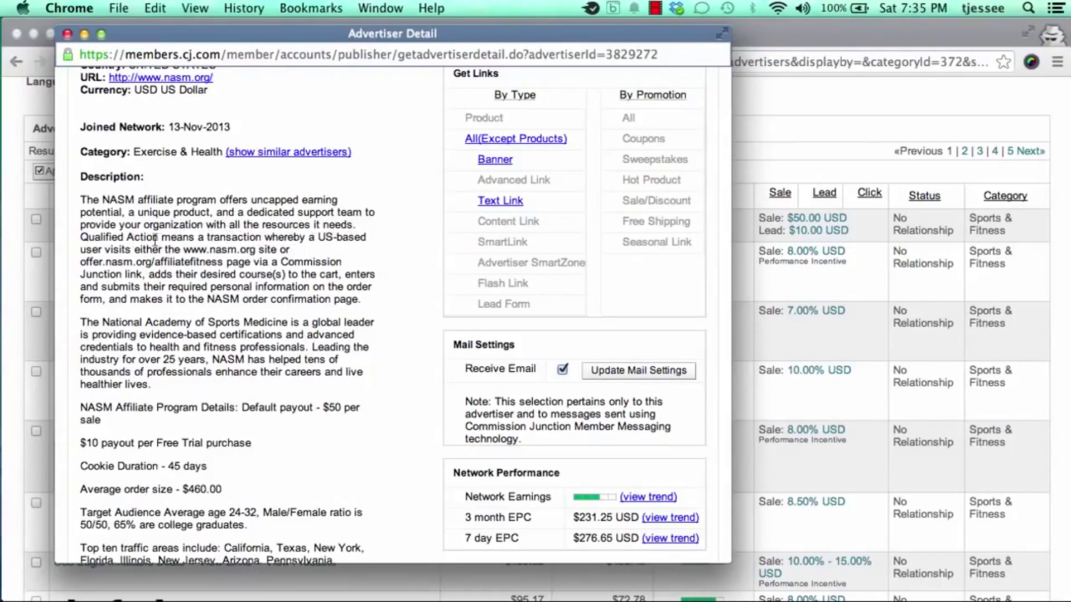
{"action": "scroll", "coordinate": [202, 289], "scroll_direction": "down", "scroll_amount": 5}
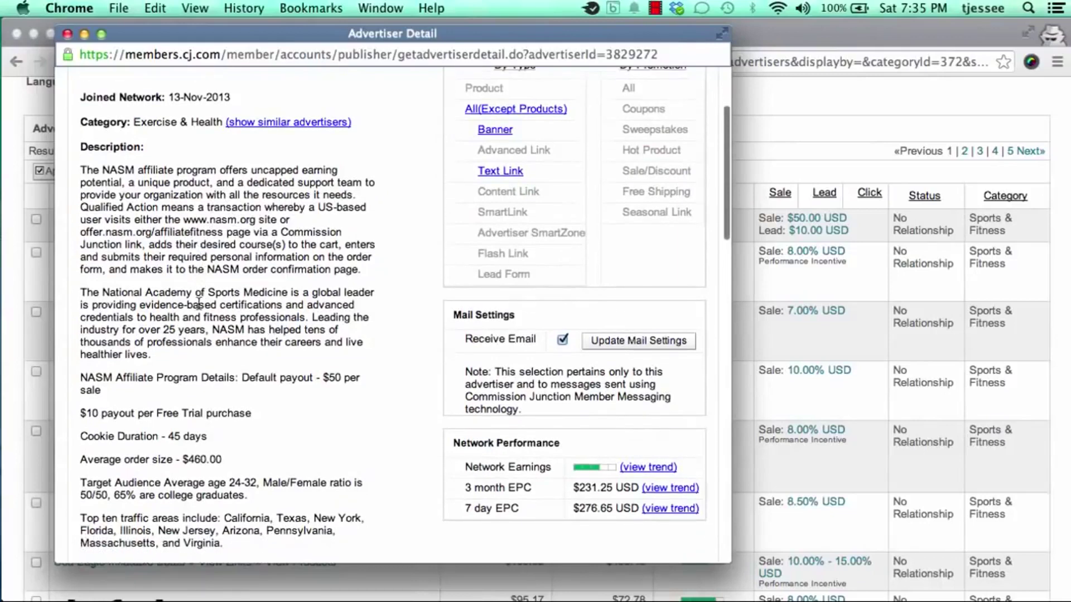
{"action": "scroll", "coordinate": [200, 308], "scroll_direction": "down", "scroll_amount": 3}
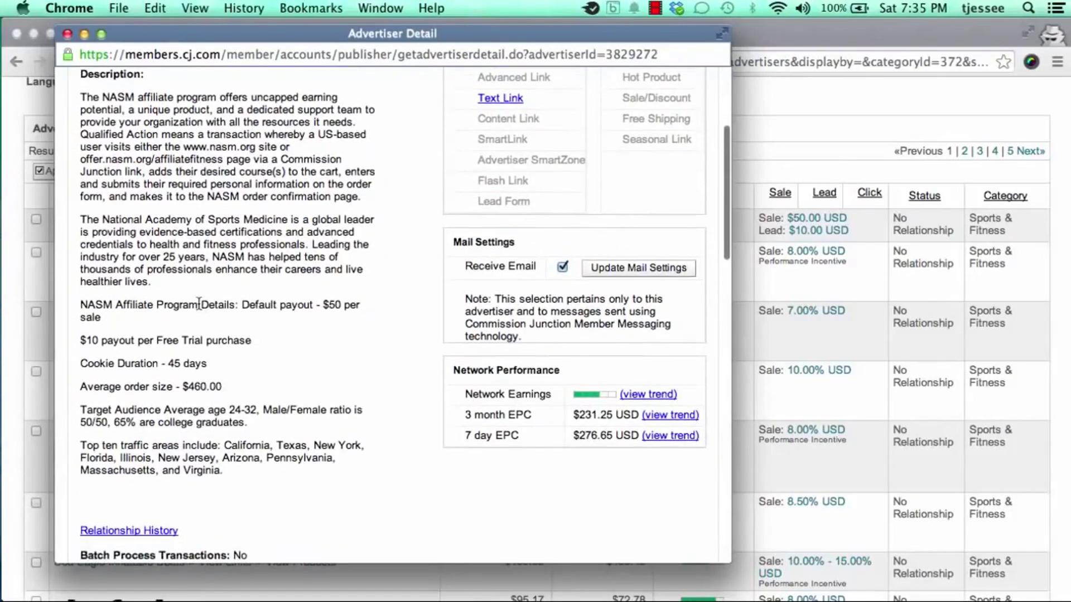
{"action": "scroll", "coordinate": [200, 307], "scroll_direction": "down", "scroll_amount": 2}
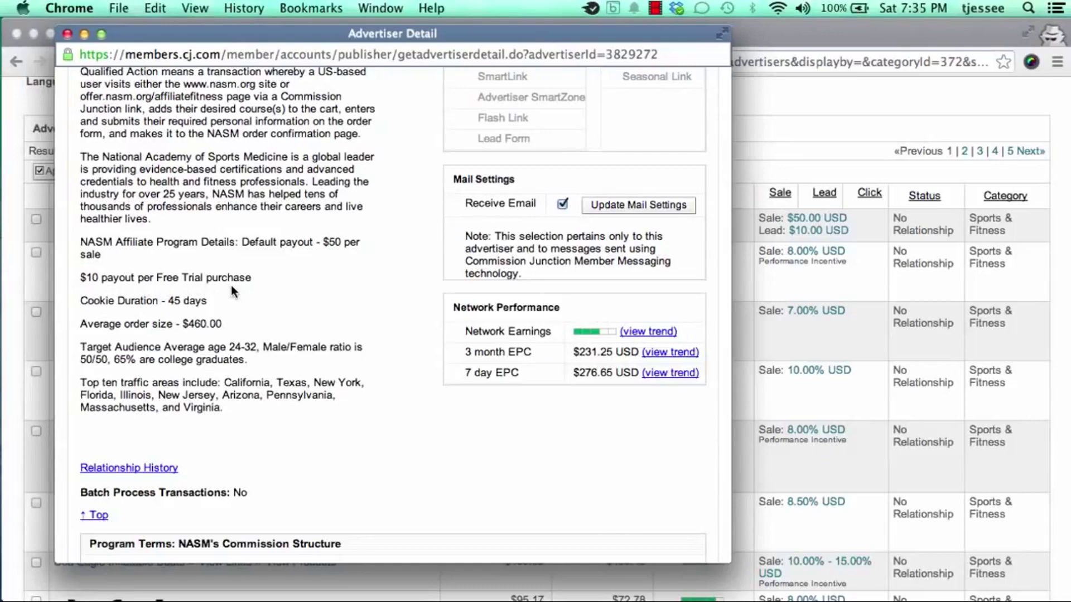
{"action": "scroll", "coordinate": [231, 287], "scroll_direction": "up", "scroll_amount": 5}
{"action": "scroll", "coordinate": [231, 286], "scroll_direction": "down", "scroll_amount": 3}
{"action": "scroll", "coordinate": [231, 286], "scroll_direction": "down", "scroll_amount": 3}
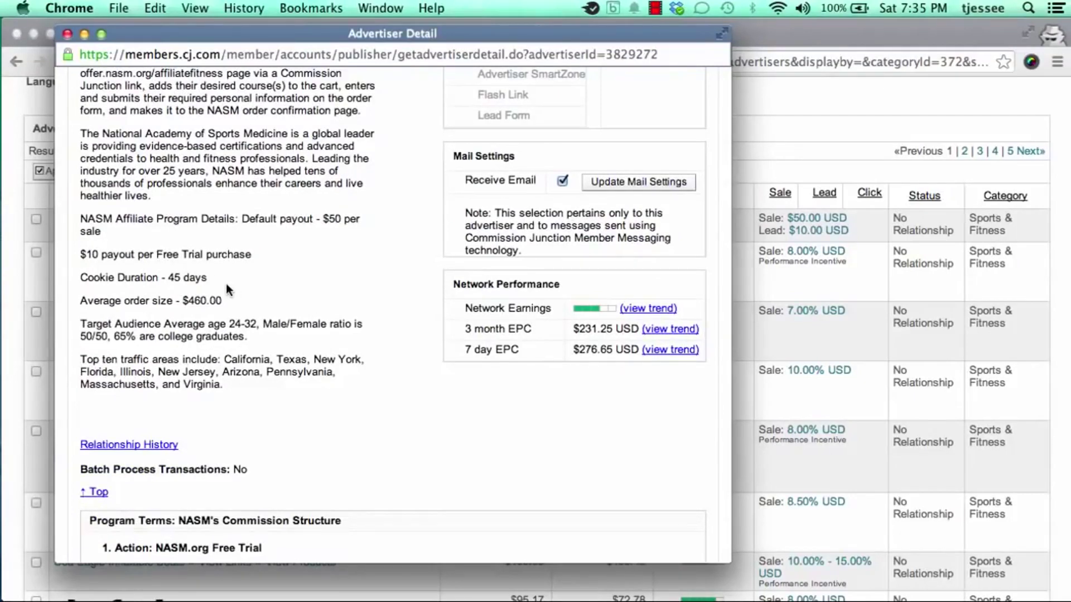
{"action": "scroll", "coordinate": [225, 283], "scroll_direction": "down", "scroll_amount": 2}
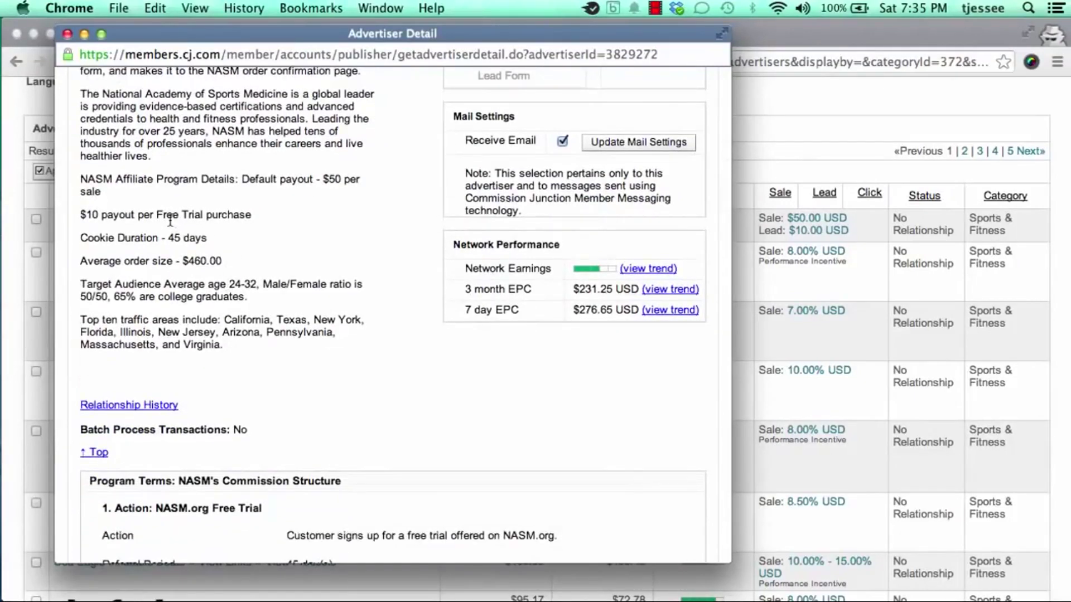
{"action": "scroll", "coordinate": [215, 252], "scroll_direction": "down", "scroll_amount": 1}
{"action": "scroll", "coordinate": [217, 252], "scroll_direction": "down", "scroll_amount": 1}
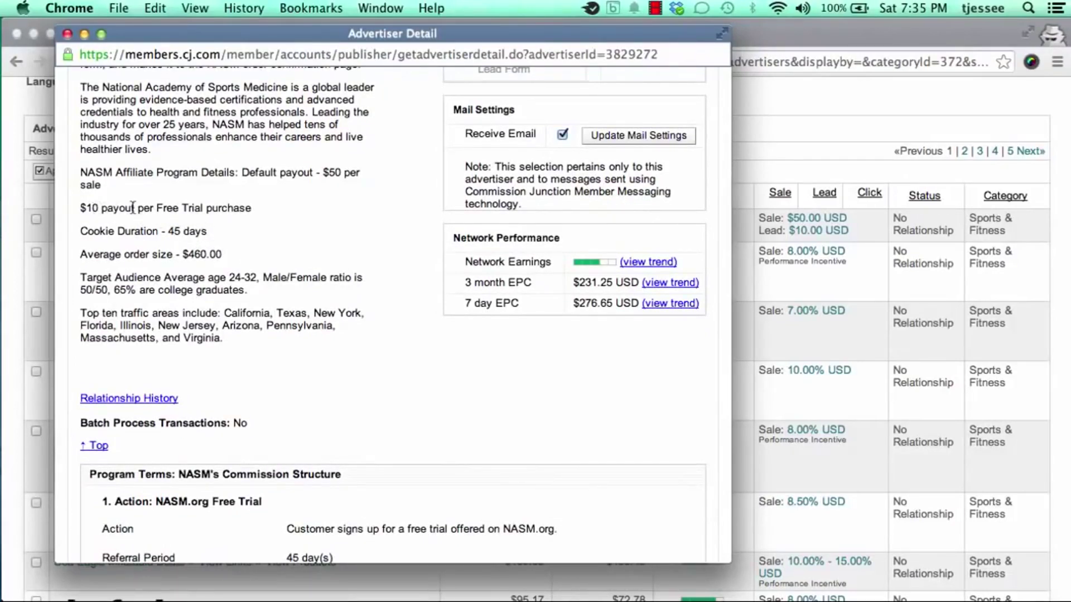
Highlight the cookie duration line in NASM's program details and examine the number of days it gives.
{"action": "left_click_drag", "start_coordinate": [83, 231], "coordinate": [203, 229]}
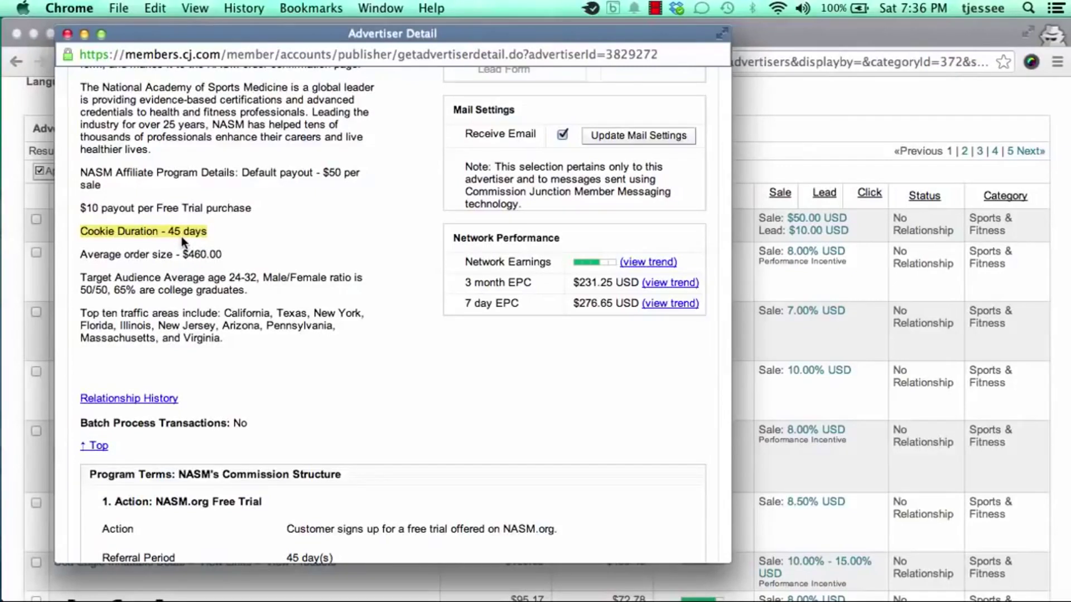
{"action": "left_click", "coordinate": [182, 237]}
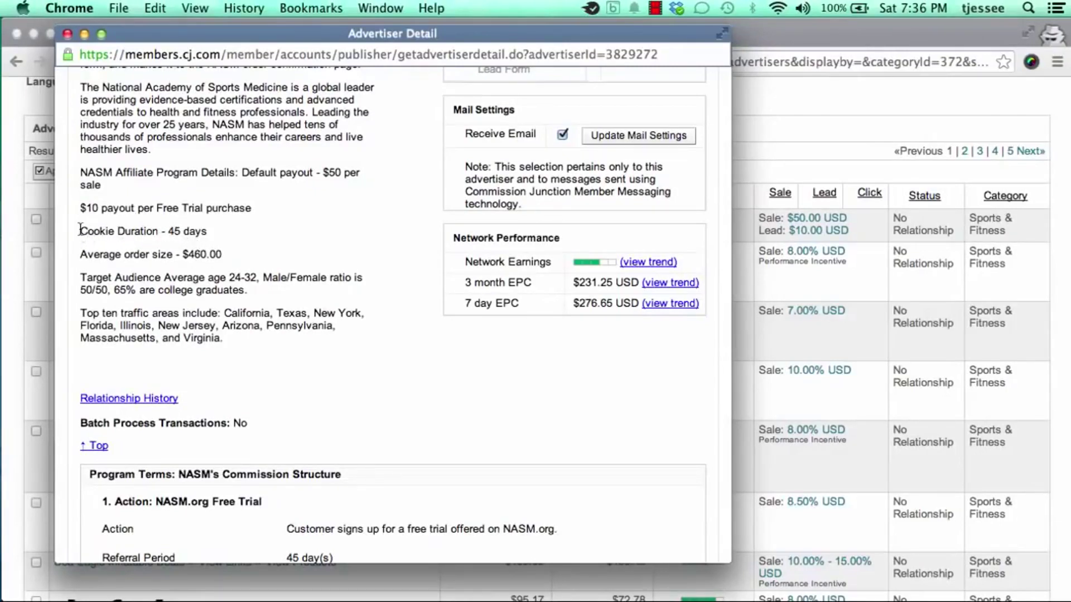
{"action": "left_click_drag", "start_coordinate": [79, 230], "coordinate": [204, 234]}
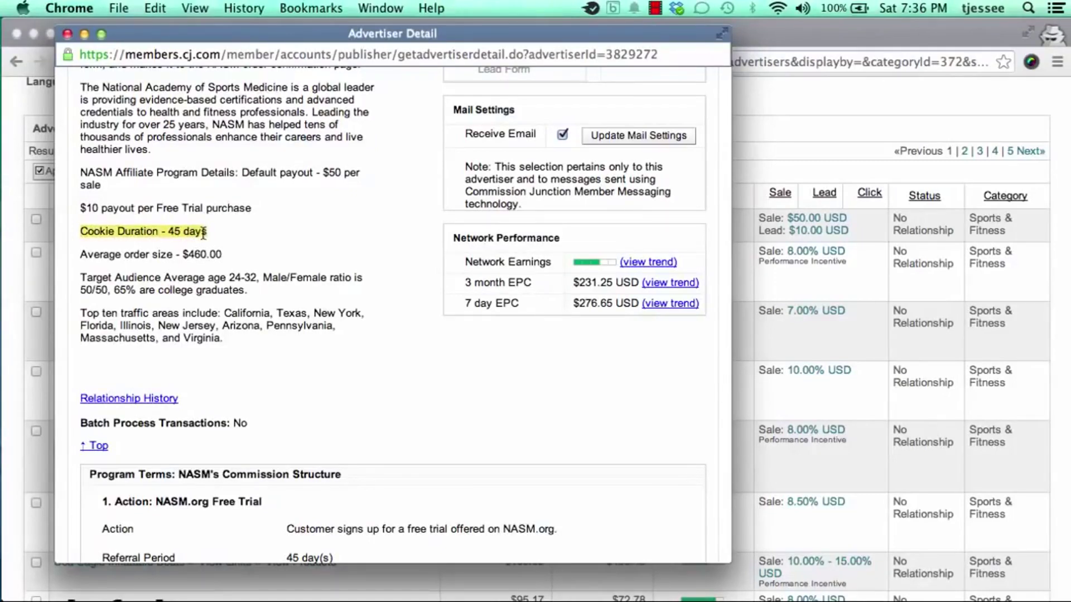
{"action": "left_click", "coordinate": [205, 233]}
{"action": "left_click_drag", "start_coordinate": [205, 233], "coordinate": [170, 232]}
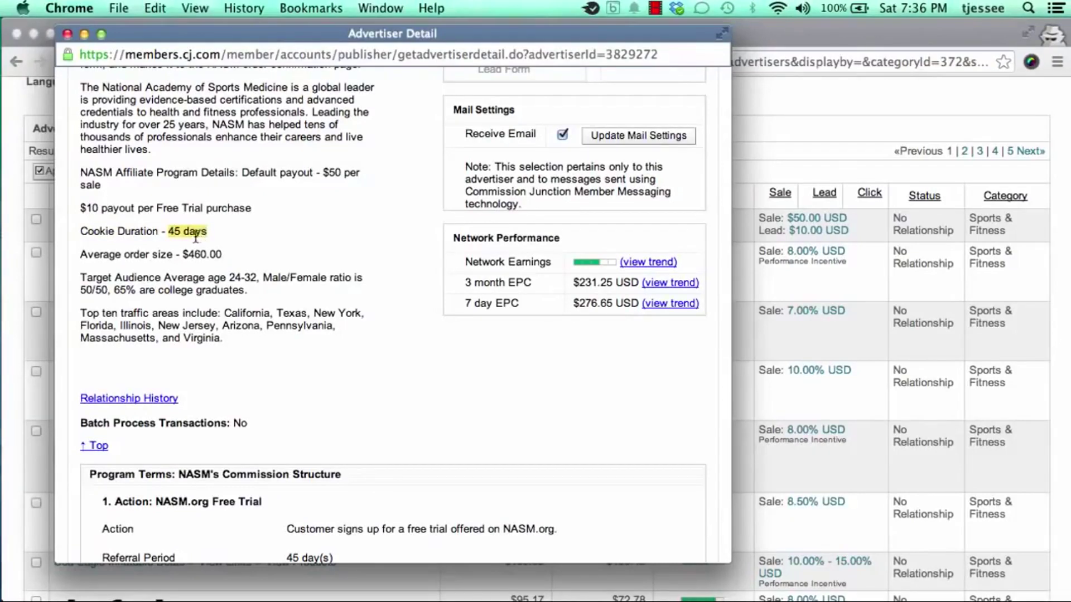
{"action": "left_click", "coordinate": [163, 235]}
{"action": "double_click", "coordinate": [170, 231]}
{"action": "left_click", "coordinate": [167, 245]}
Highlight NASM's target audience sentence and examine the top ten traffic areas listed below it.
{"action": "scroll", "coordinate": [135, 259], "scroll_direction": "down", "scroll_amount": 2}
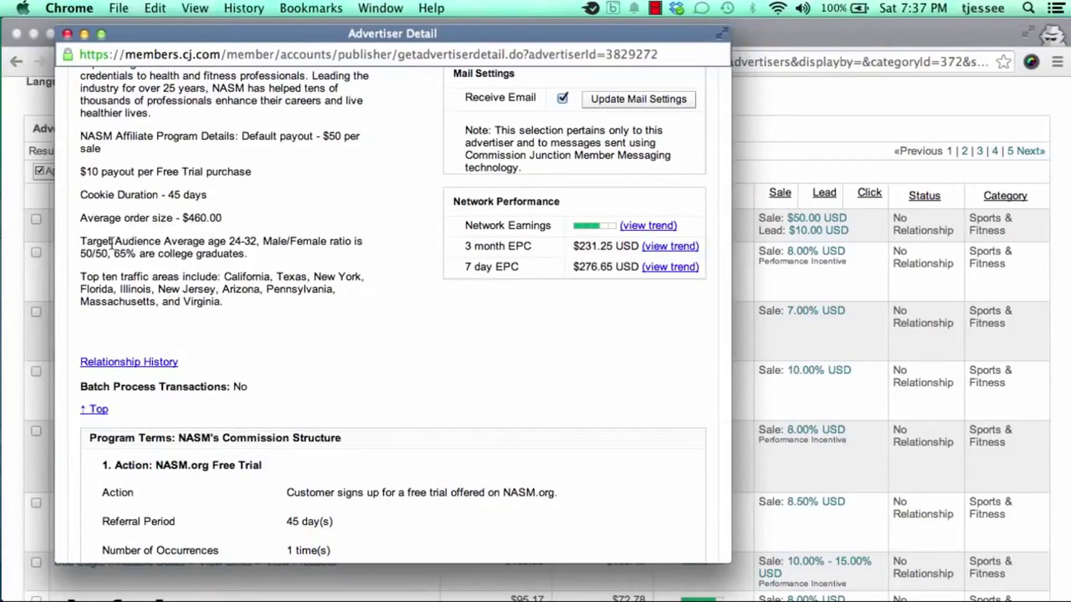
{"action": "left_click_drag", "start_coordinate": [80, 244], "coordinate": [160, 245]}
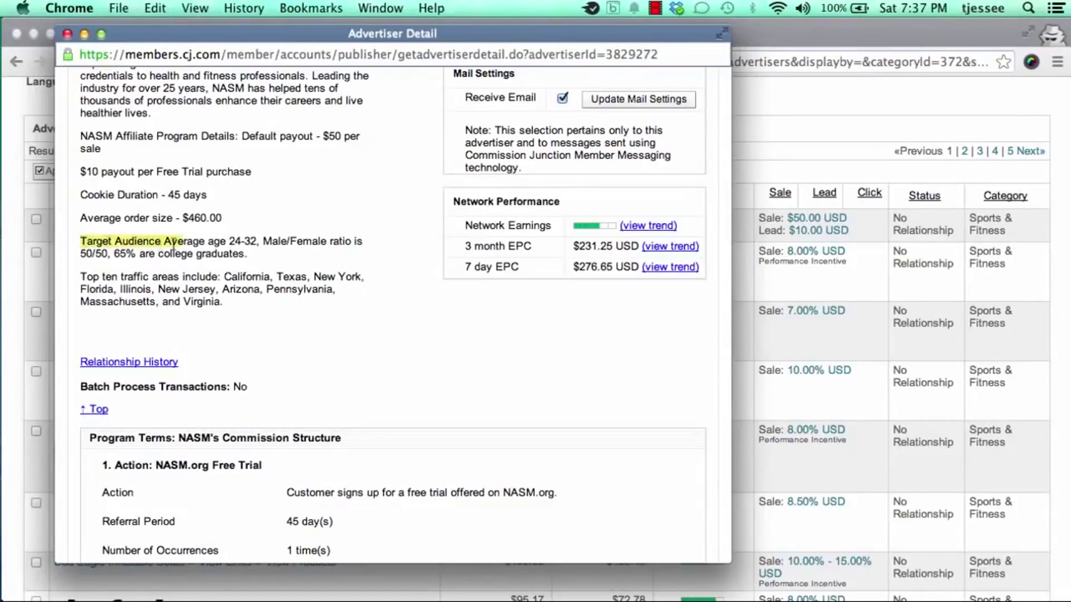
{"action": "left_click", "coordinate": [188, 246]}
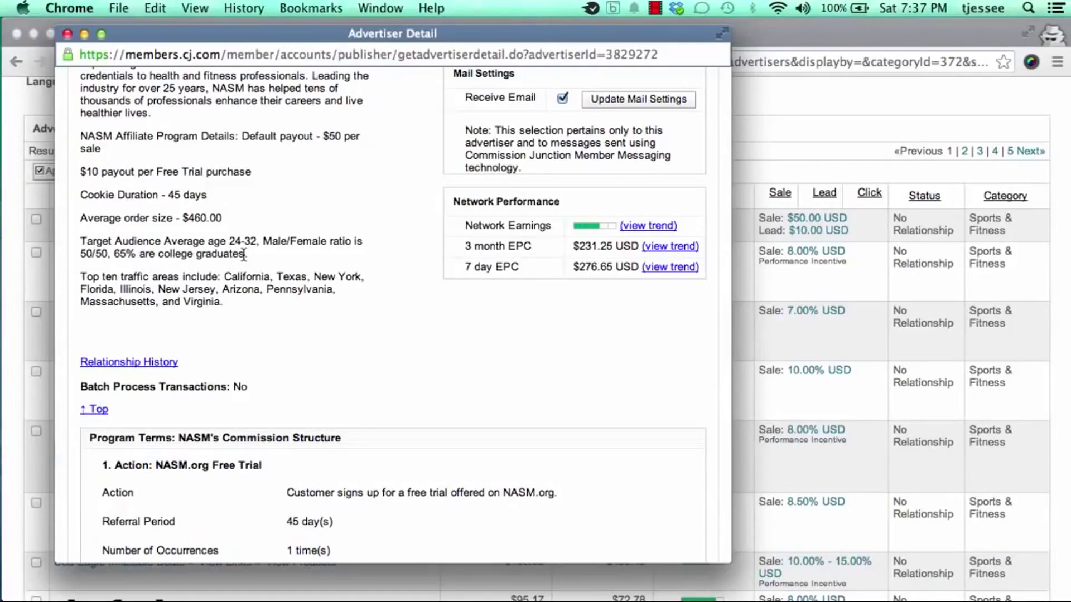
{"action": "left_click_drag", "start_coordinate": [82, 241], "coordinate": [251, 255]}
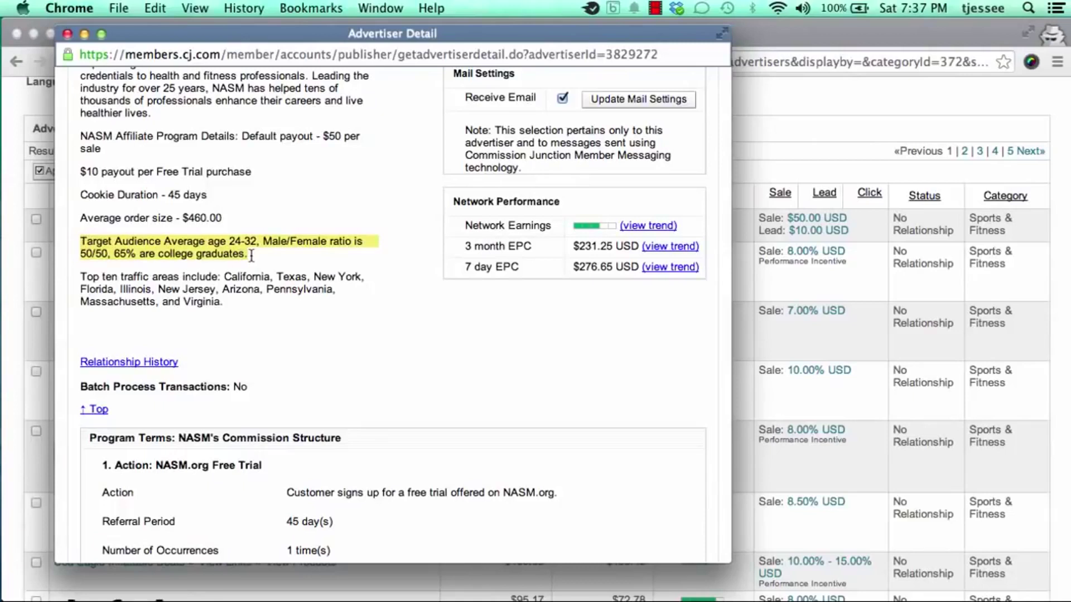
{"action": "left_click", "coordinate": [252, 256]}
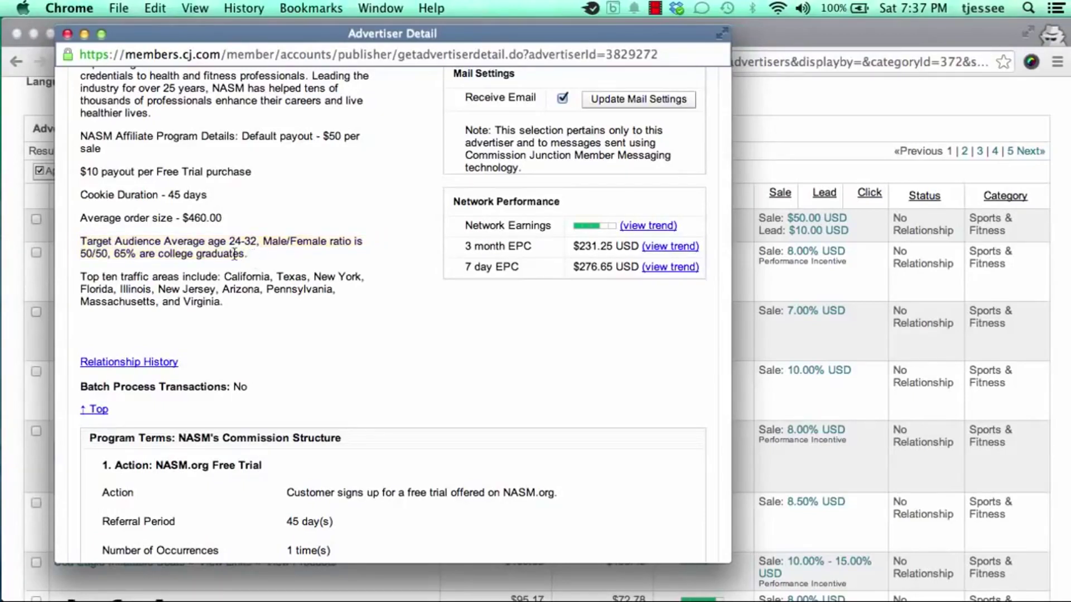
{"action": "scroll", "coordinate": [282, 275], "scroll_direction": "down", "scroll_amount": 1}
{"action": "scroll", "coordinate": [282, 275], "scroll_direction": "down", "scroll_amount": 1}
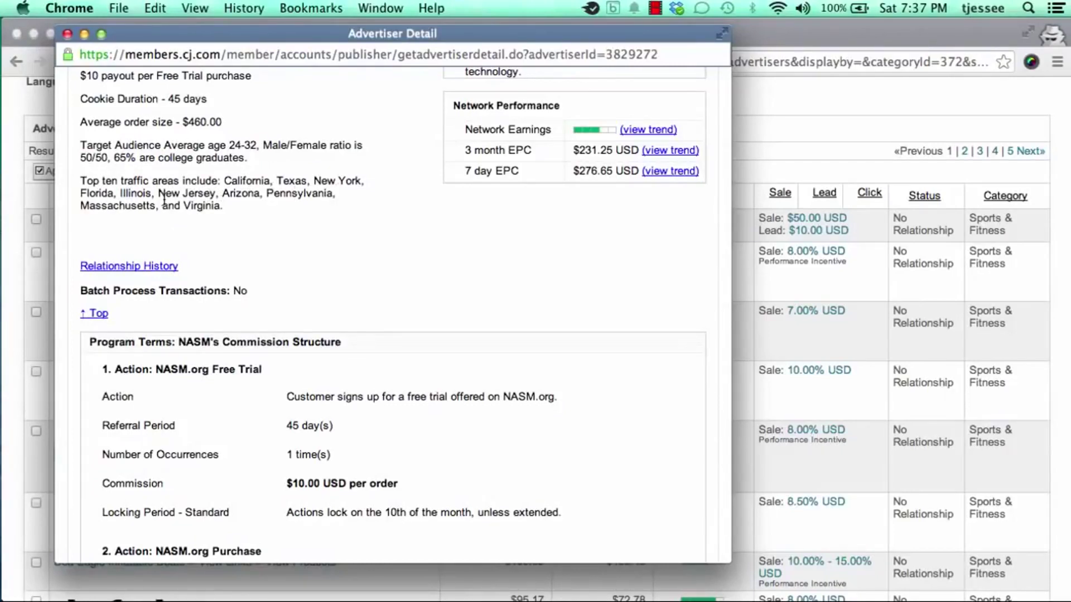
Look over NASM's description again, then bring up the commission structure in the Program Terms.
{"action": "scroll", "coordinate": [163, 199], "scroll_direction": "up", "scroll_amount": 5}
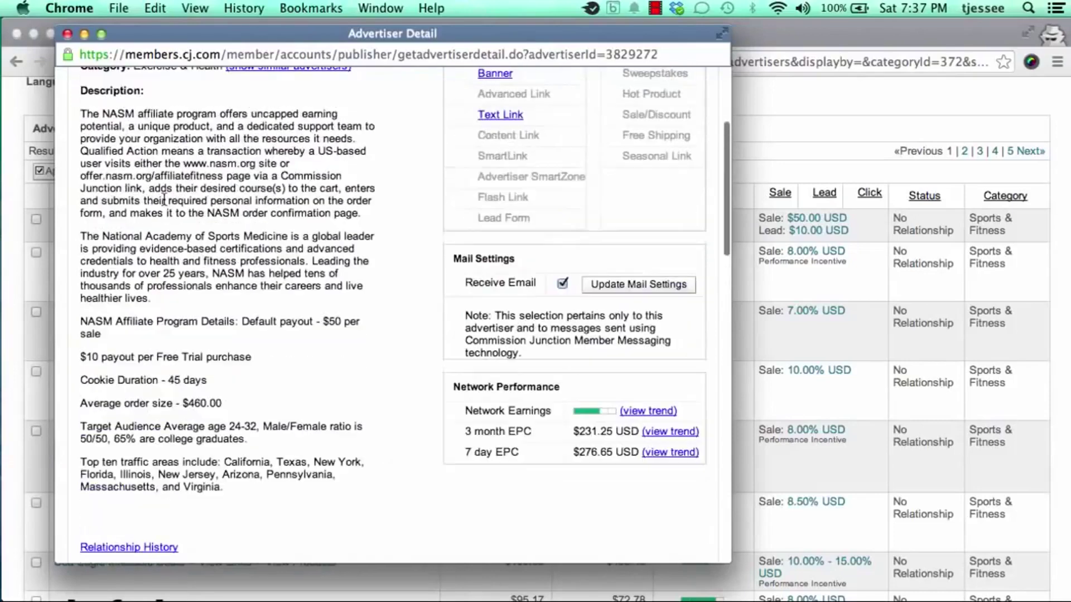
{"action": "scroll", "coordinate": [164, 199], "scroll_direction": "up", "scroll_amount": 2}
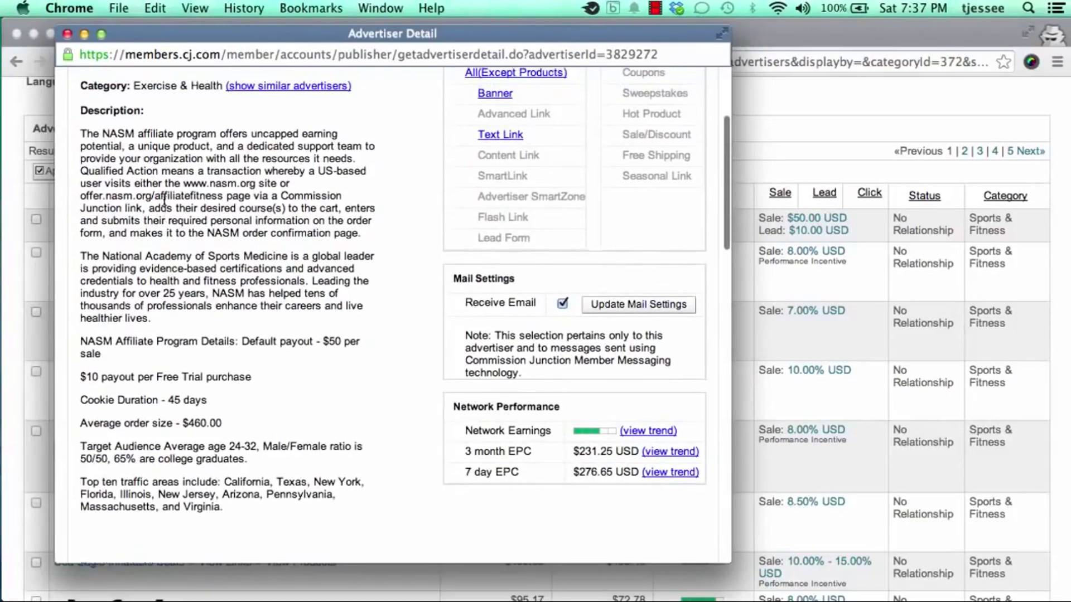
{"action": "scroll", "coordinate": [164, 199], "scroll_direction": "down", "scroll_amount": 4}
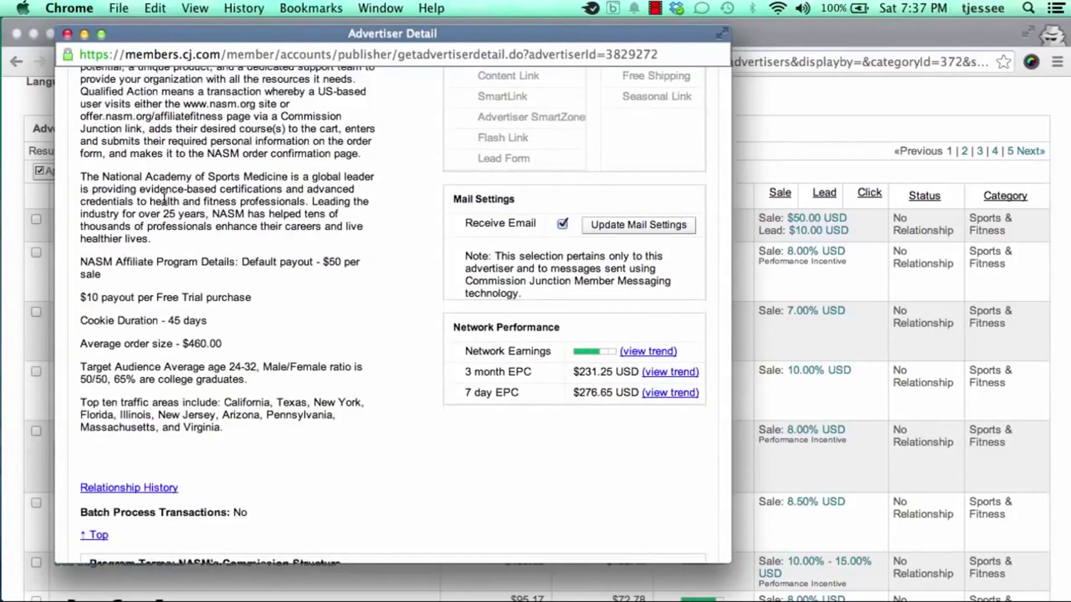
{"action": "scroll", "coordinate": [163, 200], "scroll_direction": "down", "scroll_amount": 4}
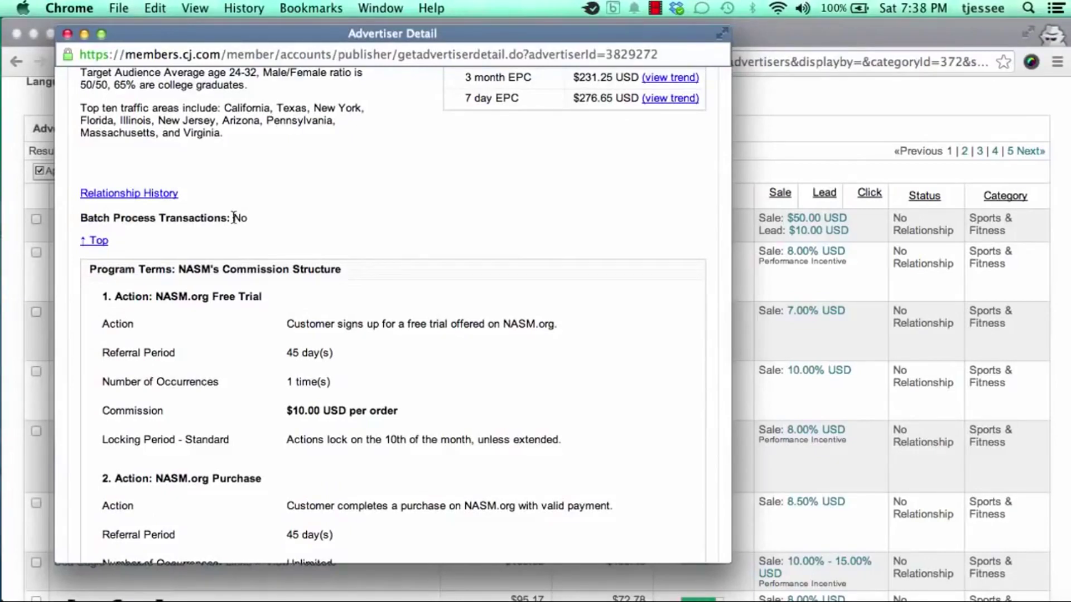
{"action": "scroll", "coordinate": [233, 218], "scroll_direction": "down", "scroll_amount": 1}
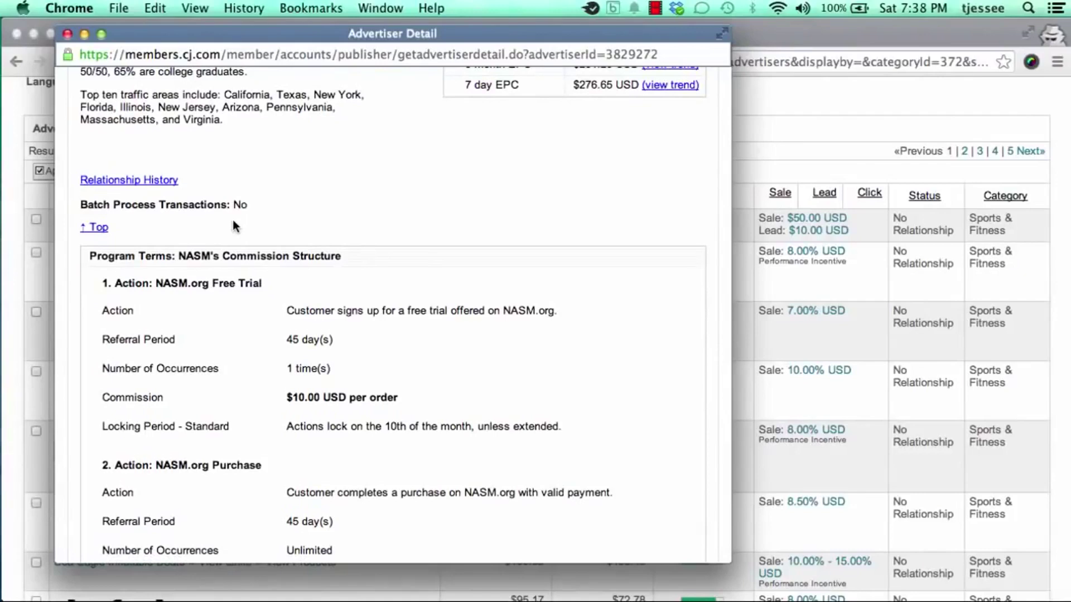
{"action": "scroll", "coordinate": [233, 221], "scroll_direction": "down", "scroll_amount": 2}
{"action": "scroll", "coordinate": [190, 216], "scroll_direction": "down", "scroll_amount": 2}
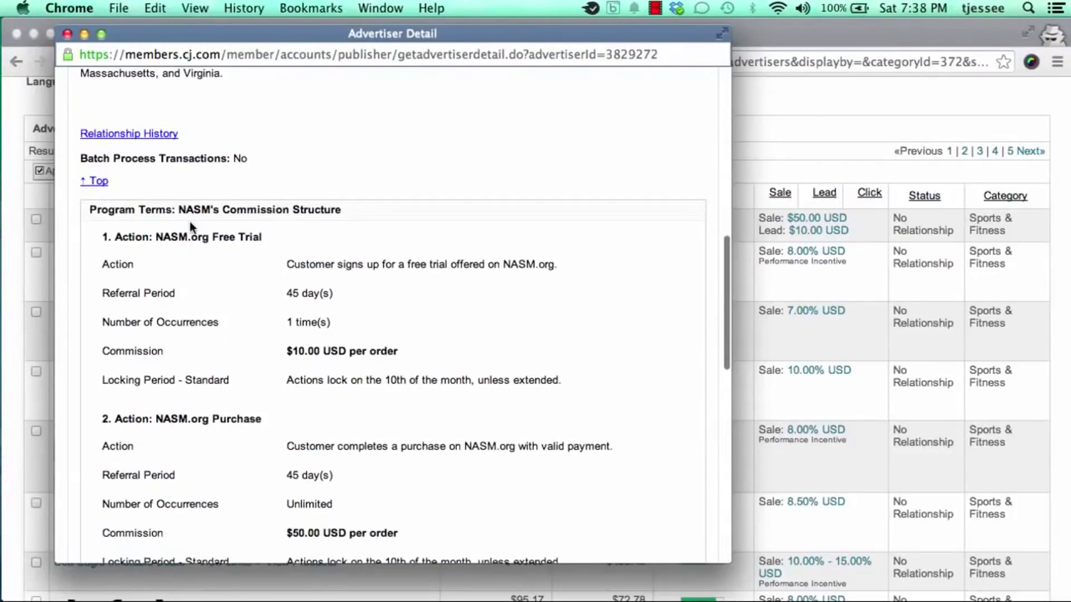
{"action": "scroll", "coordinate": [190, 222], "scroll_direction": "down", "scroll_amount": 3}
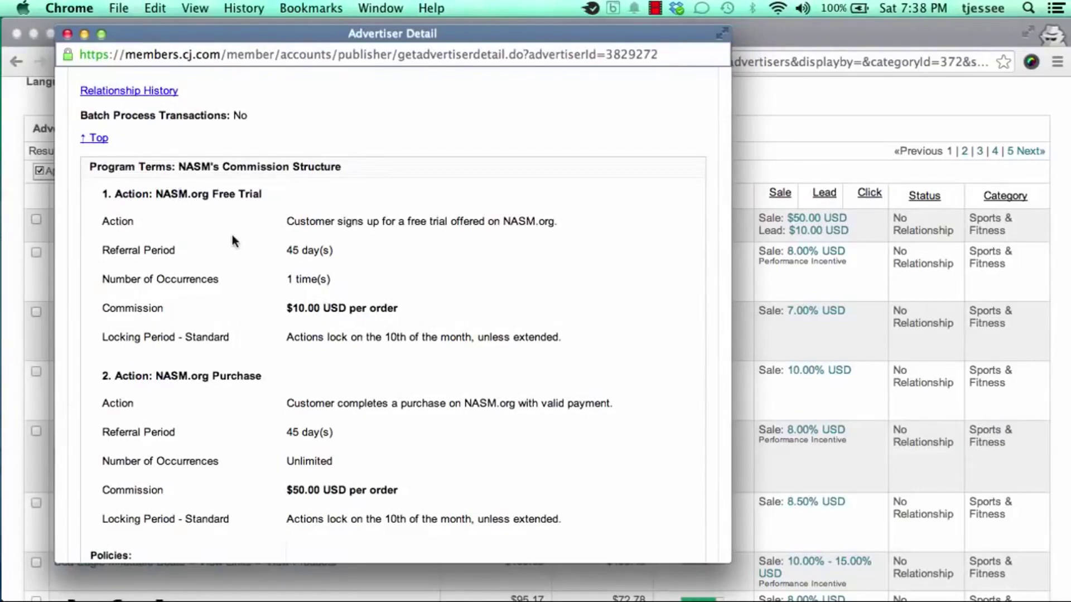
{"action": "scroll", "coordinate": [133, 212], "scroll_direction": "down", "scroll_amount": 2}
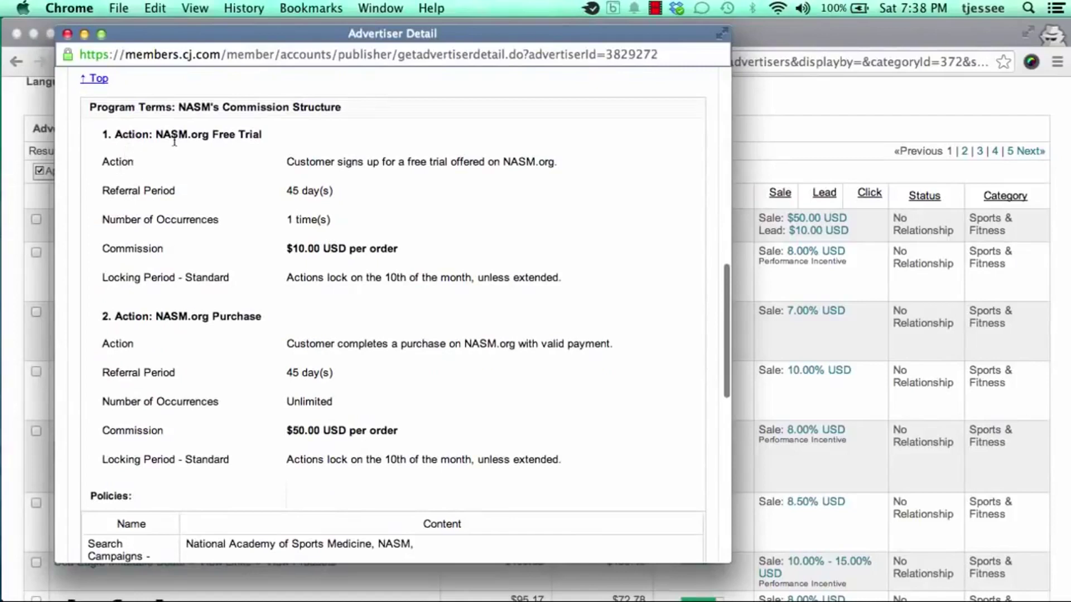
Examine the NASM.org Free Trial terms, highlighting the commission, required action, number of occurrences and locking period.
{"action": "left_click_drag", "start_coordinate": [114, 134], "coordinate": [265, 134]}
{"action": "left_click_drag", "start_coordinate": [287, 248], "coordinate": [394, 246]}
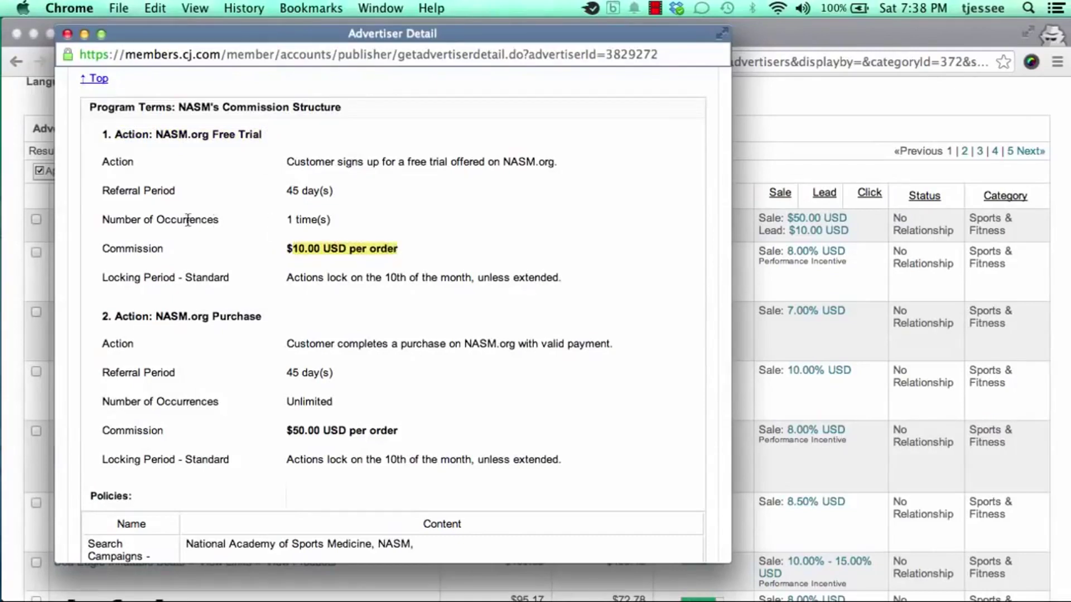
{"action": "left_click_drag", "start_coordinate": [288, 161], "coordinate": [484, 158]}
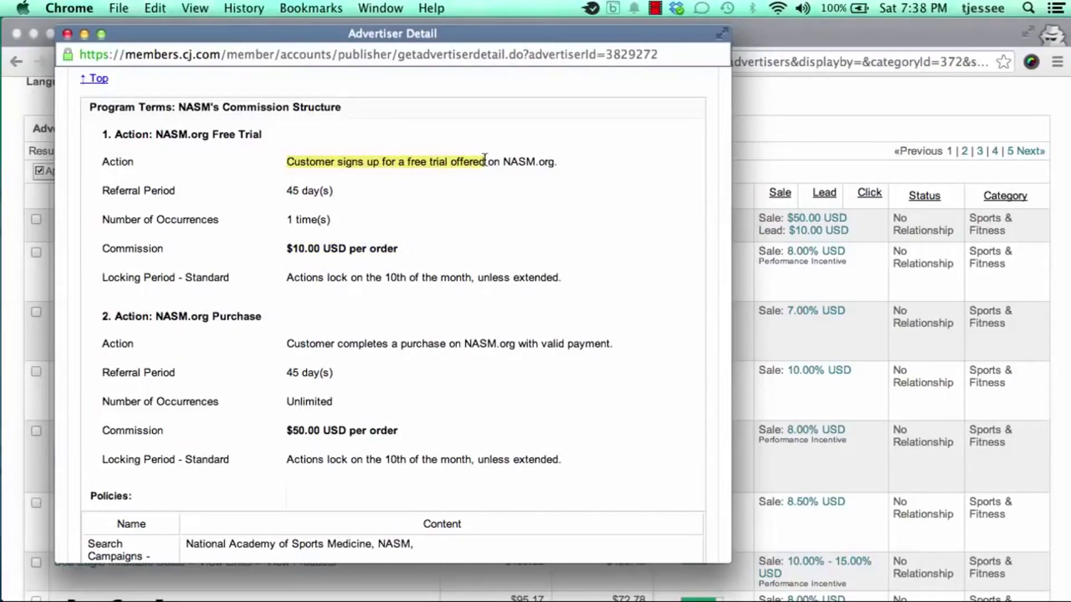
{"action": "left_click_drag", "start_coordinate": [102, 162], "coordinate": [132, 162]}
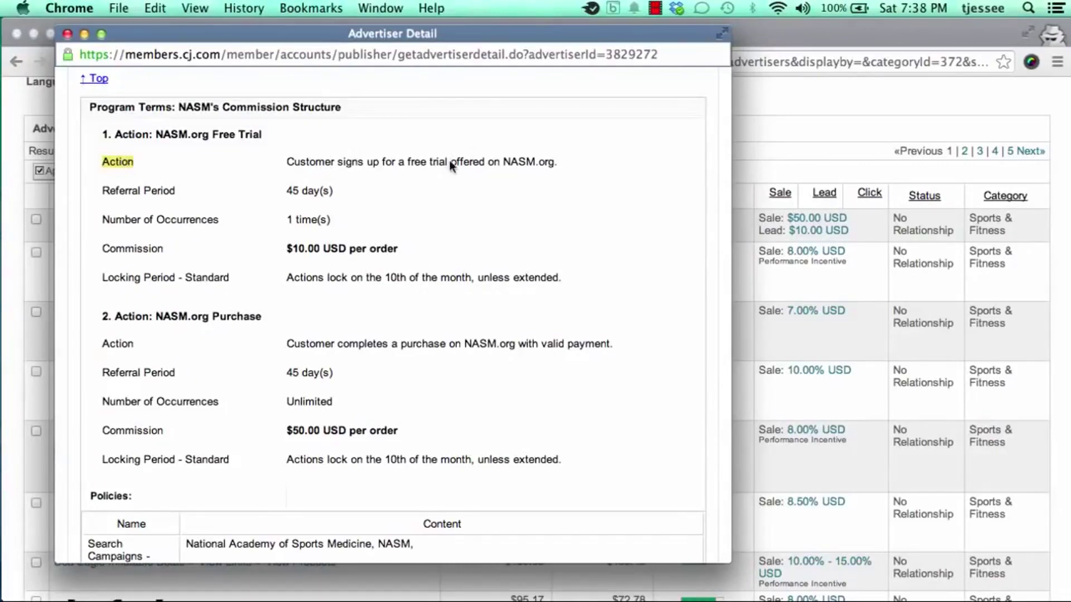
{"action": "left_click", "coordinate": [160, 185]}
{"action": "left_click_drag", "start_coordinate": [286, 219], "coordinate": [318, 218]}
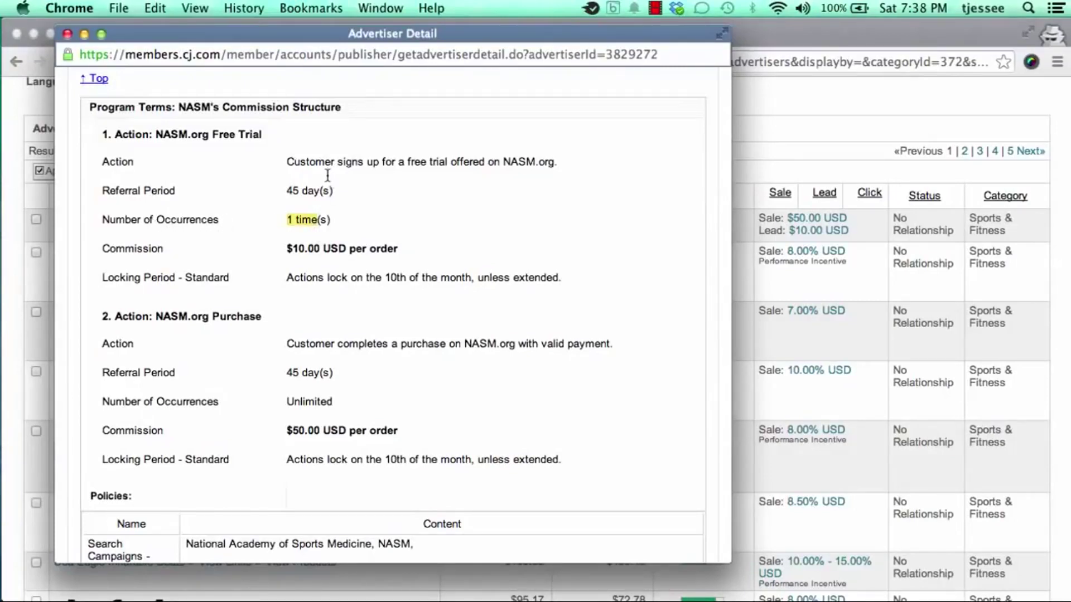
{"action": "scroll", "coordinate": [289, 280], "scroll_direction": "down", "scroll_amount": 1}
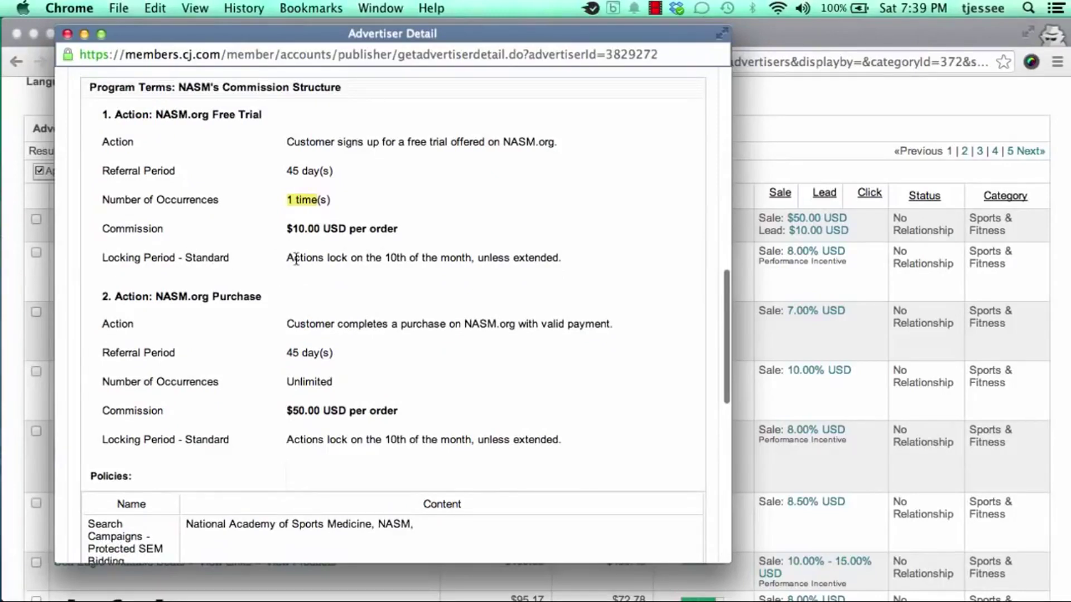
{"action": "left_click", "coordinate": [381, 260]}
{"action": "left_click_drag", "start_coordinate": [381, 259], "coordinate": [475, 259]}
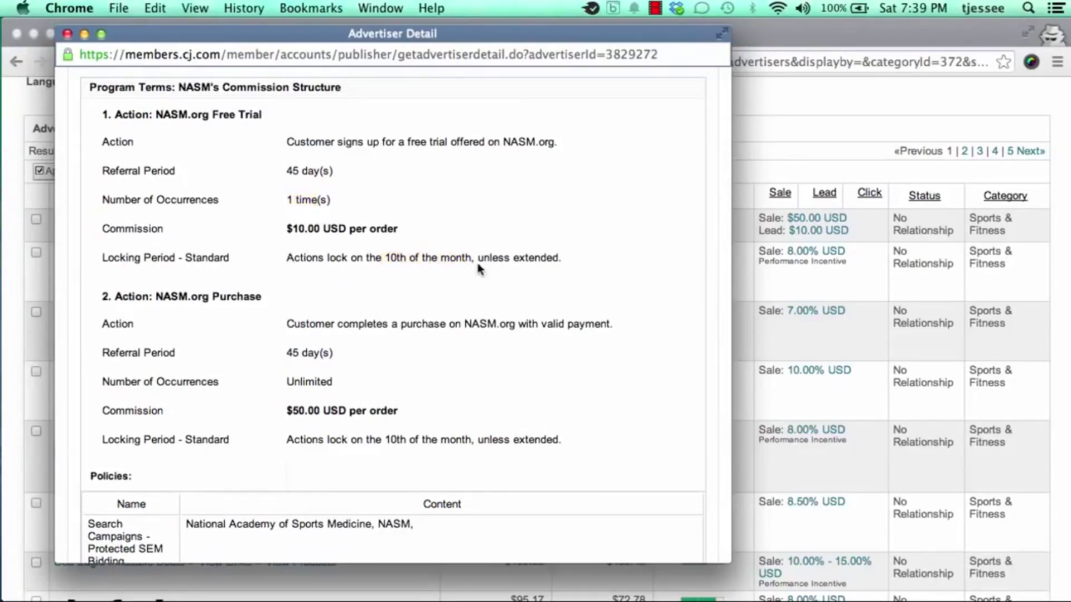
Examine the NASM.org Purchase terms, highlighting the required action, referral period, number of occurrences, commission and locking period.
{"action": "scroll", "coordinate": [423, 279], "scroll_direction": "down", "scroll_amount": 4}
{"action": "scroll", "coordinate": [372, 277], "scroll_direction": "down", "scroll_amount": 1}
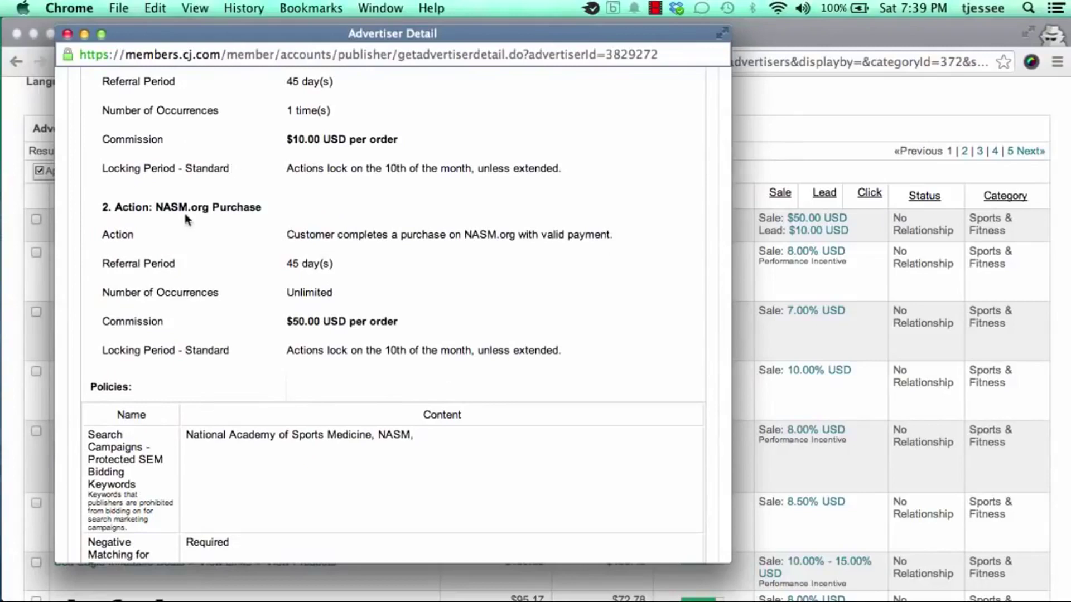
{"action": "left_click_drag", "start_coordinate": [287, 234], "coordinate": [606, 238]}
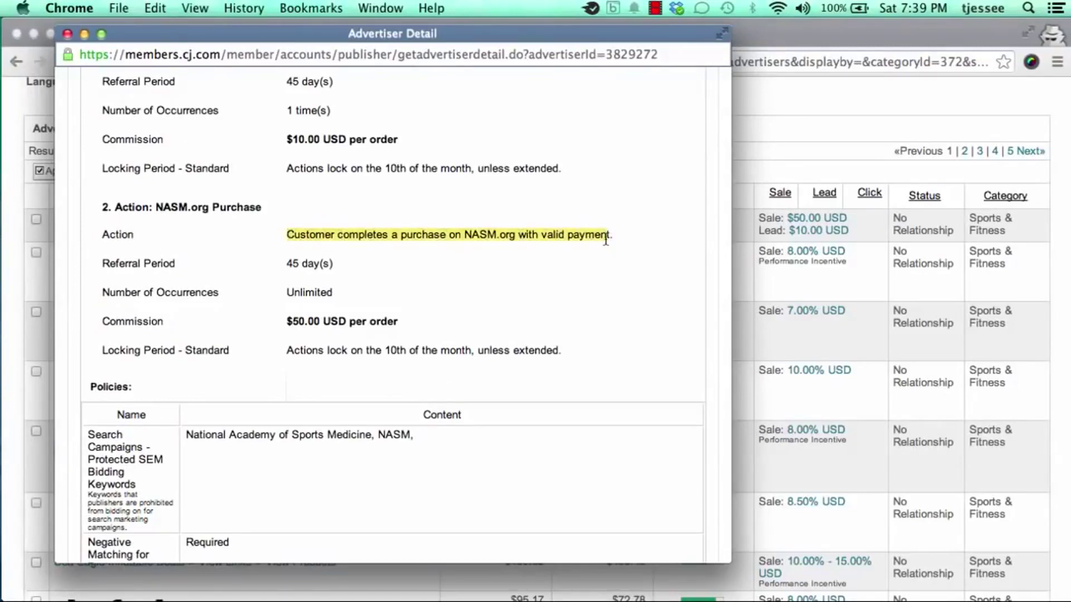
{"action": "left_click_drag", "start_coordinate": [286, 264], "coordinate": [317, 261]}
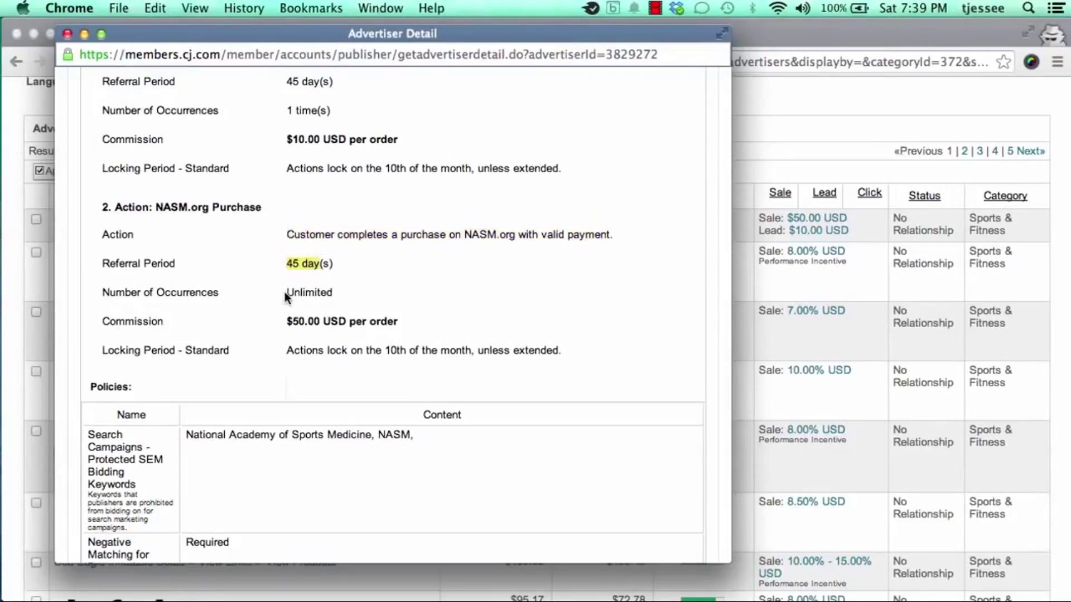
{"action": "left_click_drag", "start_coordinate": [287, 291], "coordinate": [329, 292]}
{"action": "left_click_drag", "start_coordinate": [287, 321], "coordinate": [397, 323]}
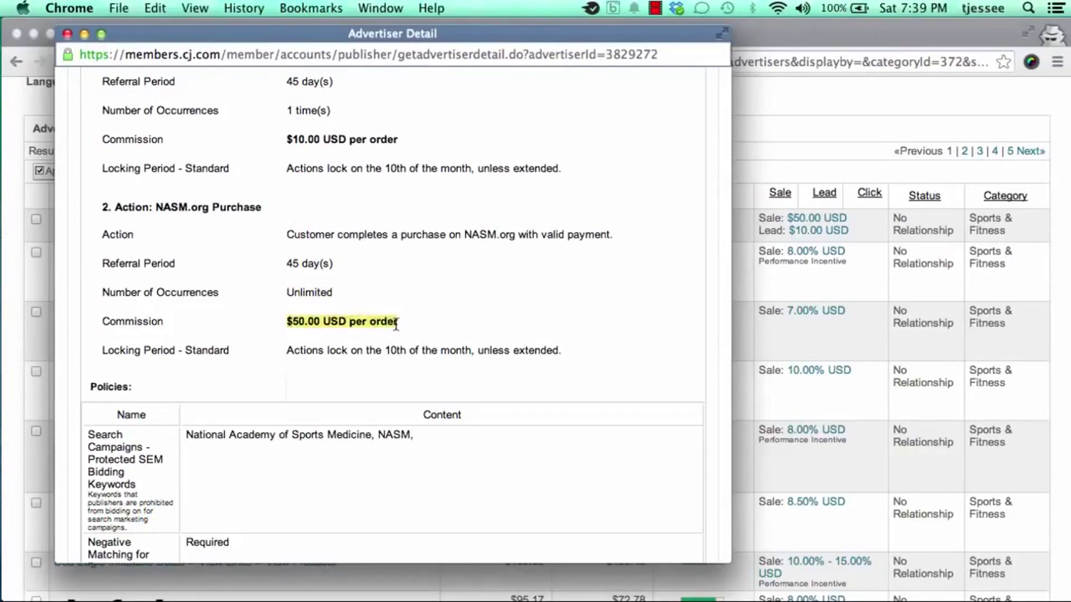
{"action": "scroll", "coordinate": [383, 331], "scroll_direction": "down", "scroll_amount": 2}
{"action": "left_click_drag", "start_coordinate": [290, 307], "coordinate": [371, 306]}
{"action": "left_click", "coordinate": [374, 306]}
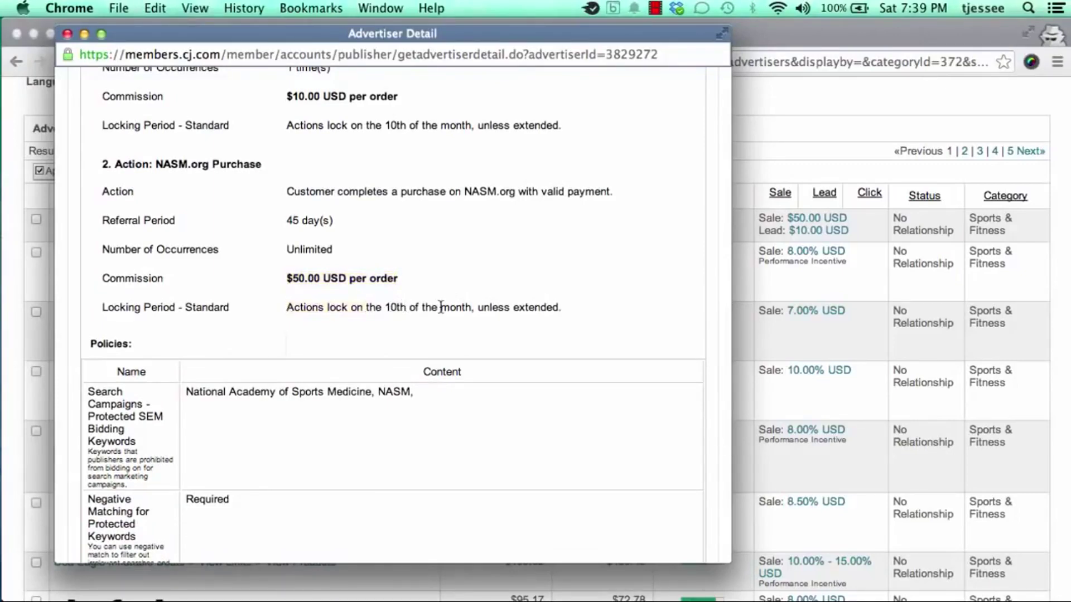
Bring up the Policies table and highlight both protected SEM bidding keywords, National Academy of Sports Medicine and NASM.
{"action": "scroll", "coordinate": [440, 307], "scroll_direction": "down", "scroll_amount": 6}
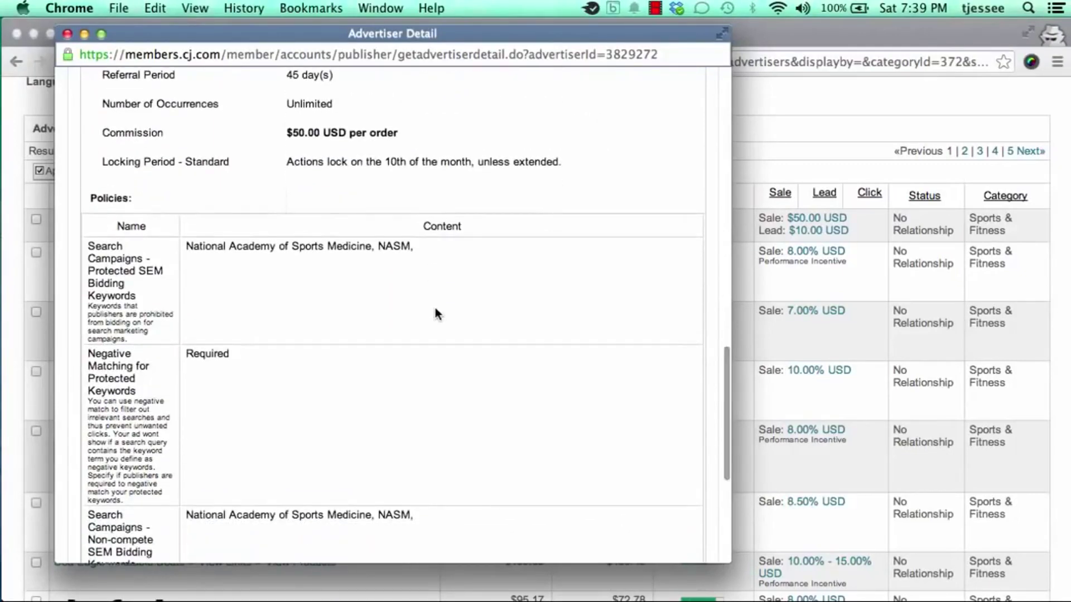
{"action": "scroll", "coordinate": [436, 310], "scroll_direction": "up", "scroll_amount": 5}
{"action": "scroll", "coordinate": [437, 313], "scroll_direction": "up", "scroll_amount": 3}
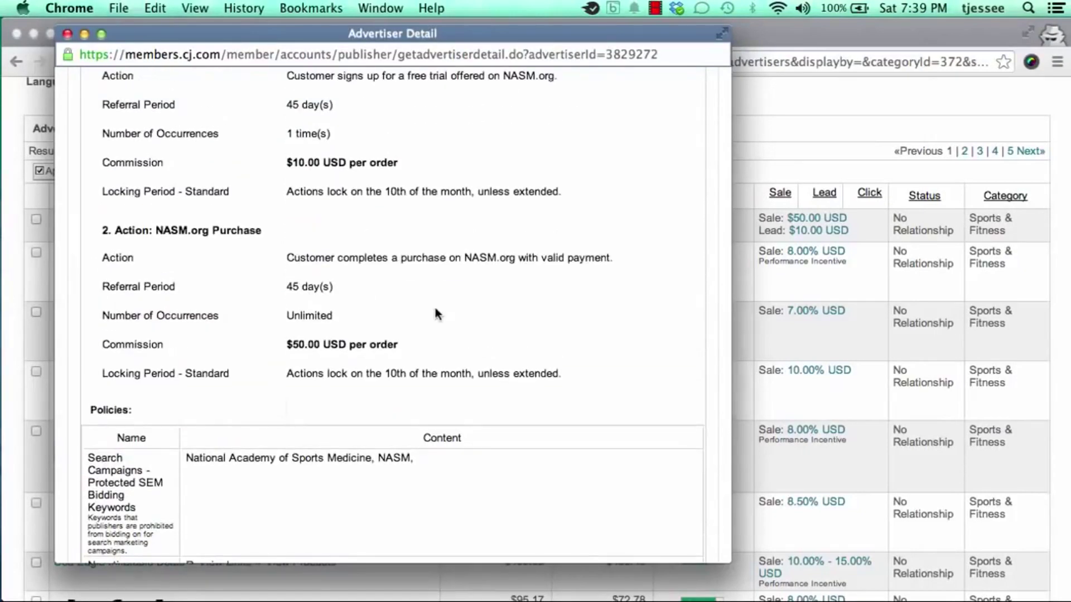
{"action": "scroll", "coordinate": [437, 314], "scroll_direction": "down", "scroll_amount": 7}
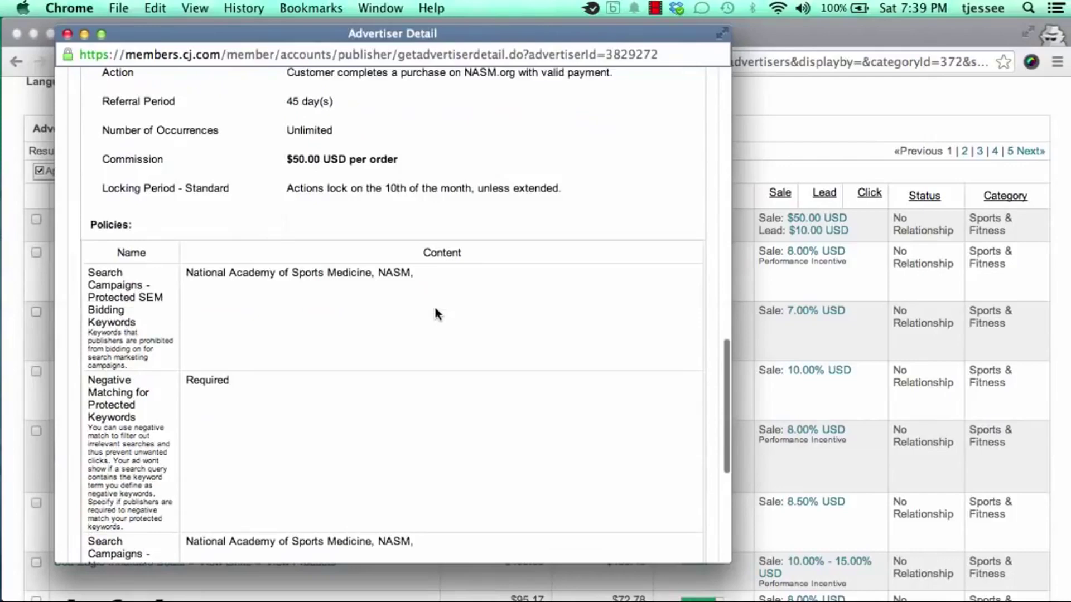
{"action": "scroll", "coordinate": [435, 308], "scroll_direction": "down", "scroll_amount": 4}
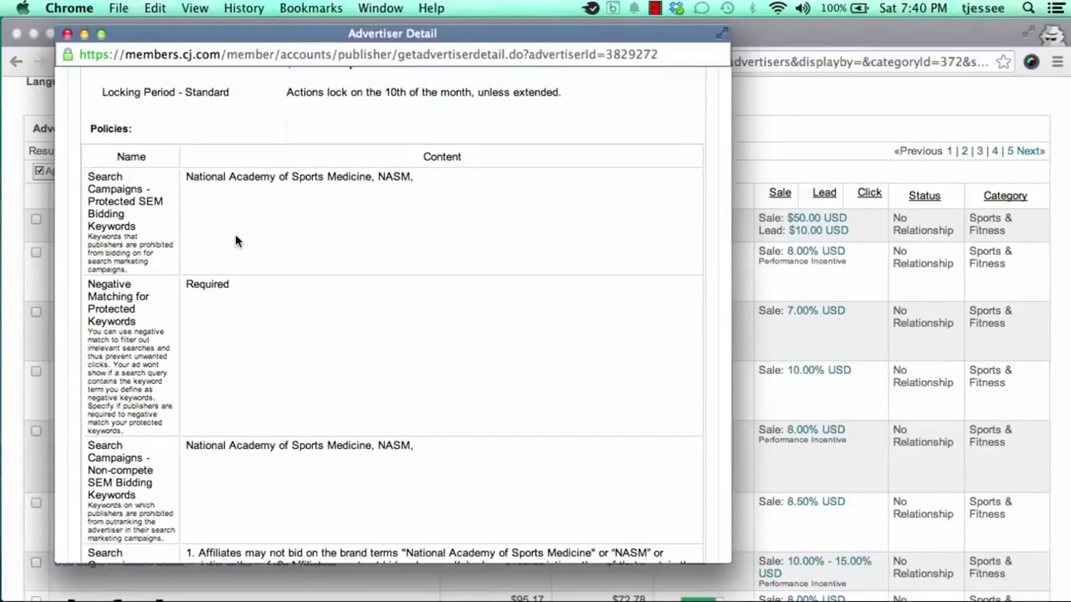
{"action": "left_click_drag", "start_coordinate": [186, 177], "coordinate": [370, 179]}
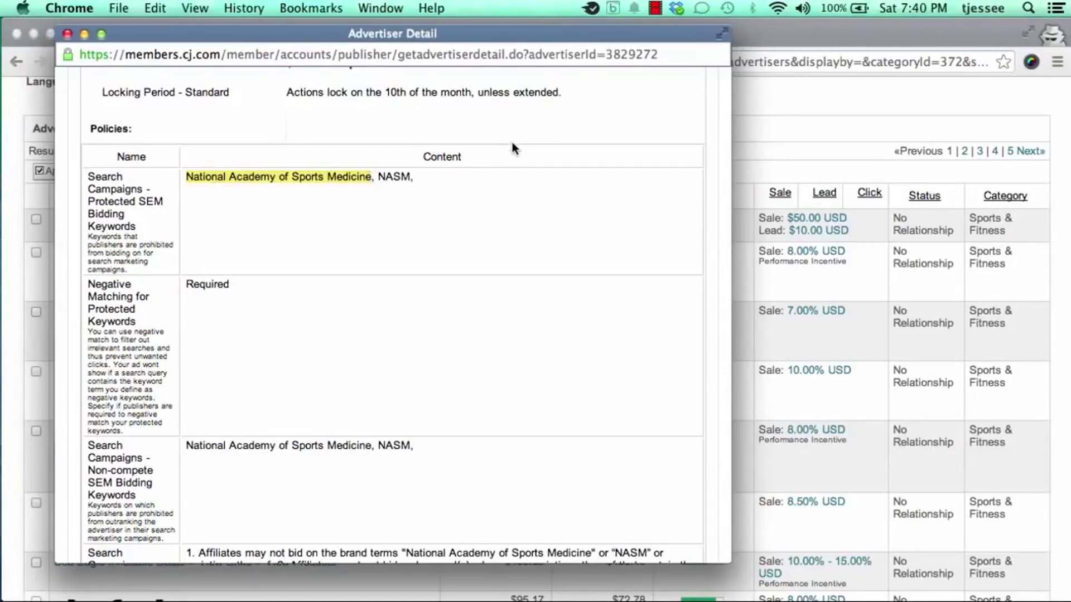
{"action": "left_click_drag", "start_coordinate": [378, 177], "coordinate": [411, 178]}
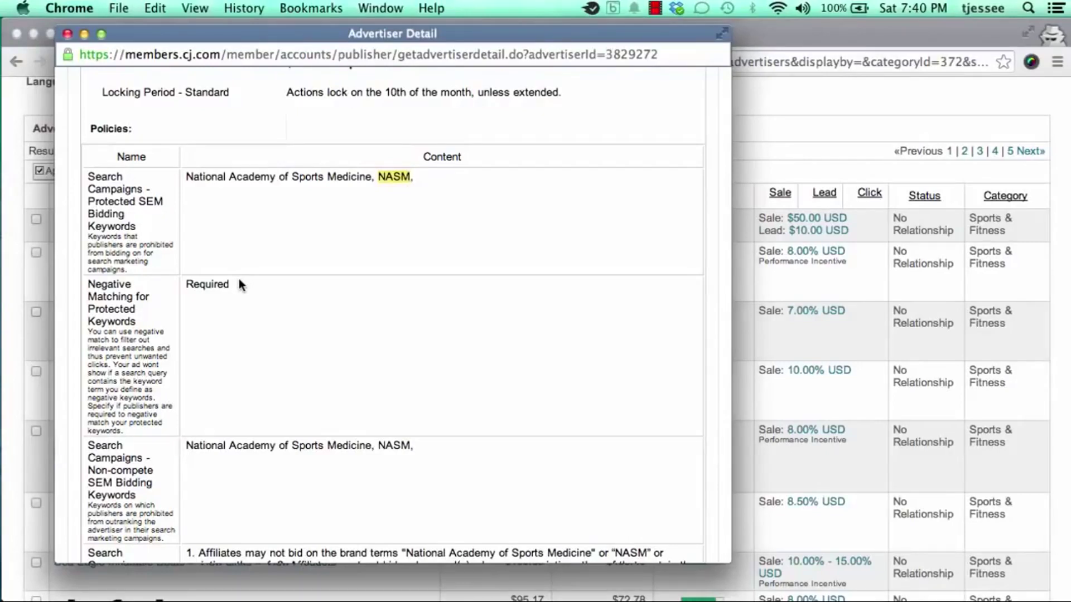
Read the remaining policies on negative matching, non-compete bidding keywords and special instructions for search marketing publishers.
{"action": "scroll", "coordinate": [240, 280], "scroll_direction": "down", "scroll_amount": 2}
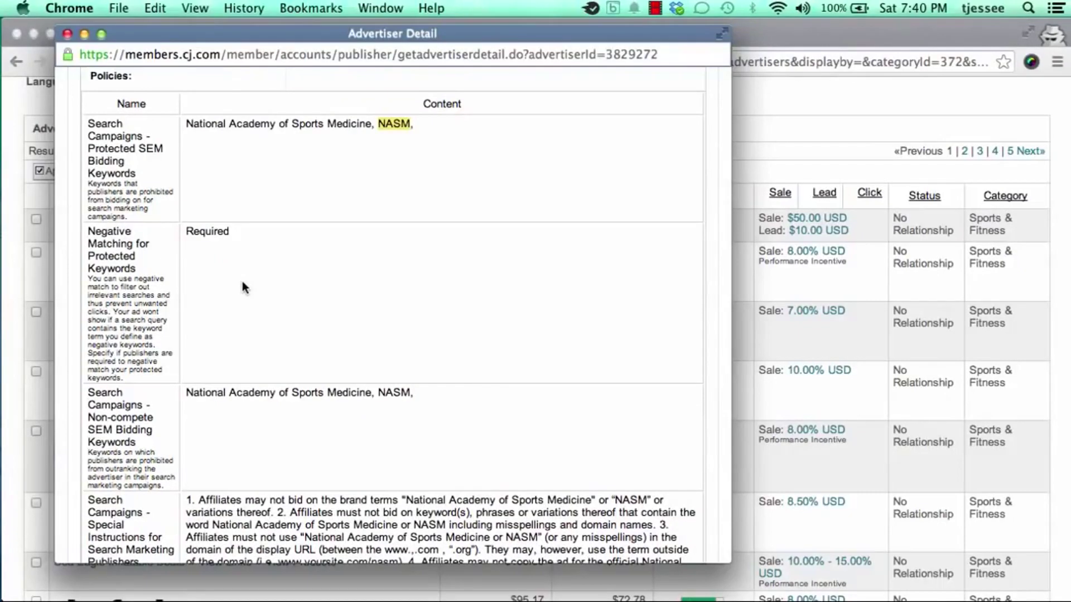
{"action": "scroll", "coordinate": [242, 282], "scroll_direction": "down", "scroll_amount": 3}
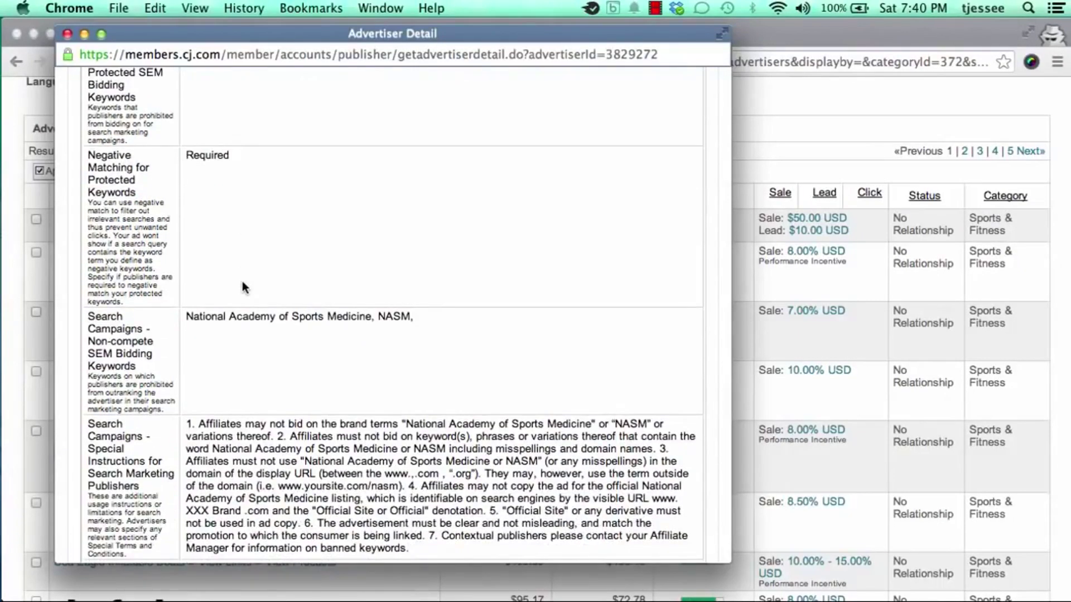
{"action": "scroll", "coordinate": [242, 282], "scroll_direction": "down", "scroll_amount": 2}
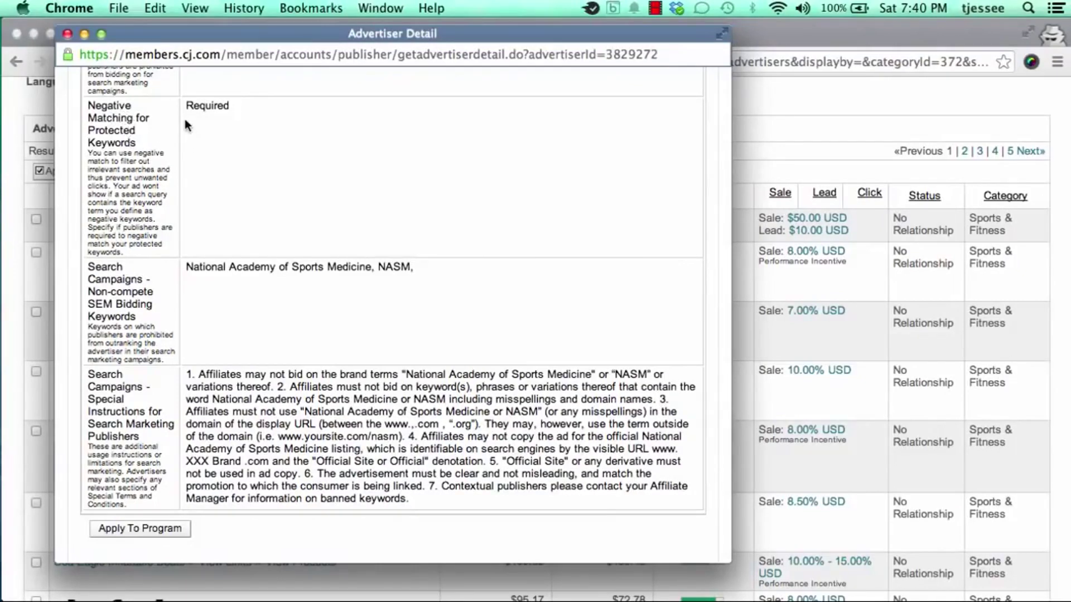
{"action": "scroll", "coordinate": [146, 201], "scroll_direction": "down", "scroll_amount": 1}
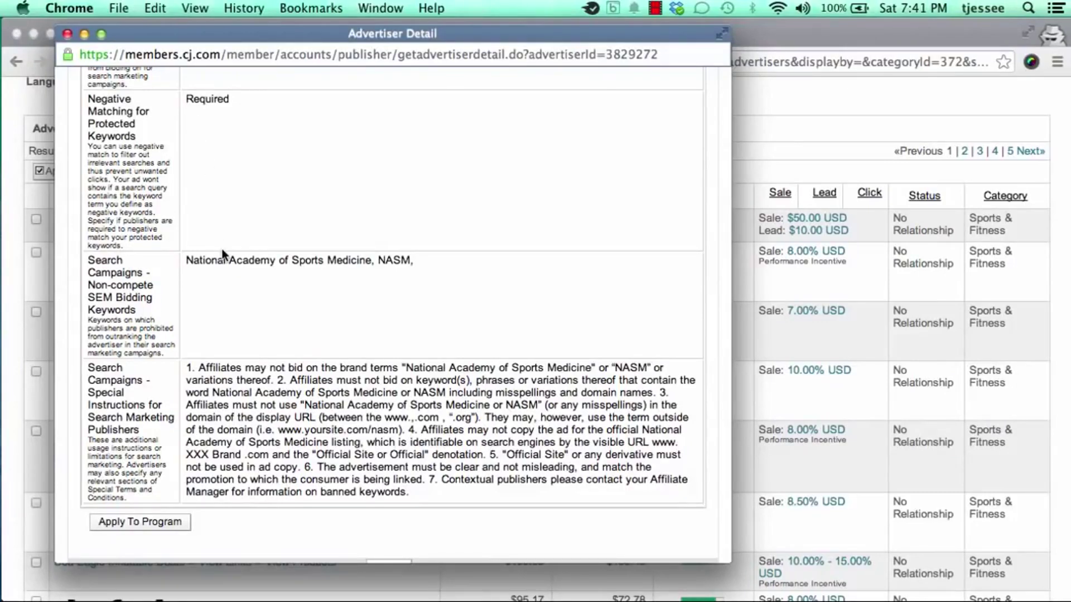
{"action": "scroll", "coordinate": [227, 265], "scroll_direction": "down", "scroll_amount": 2}
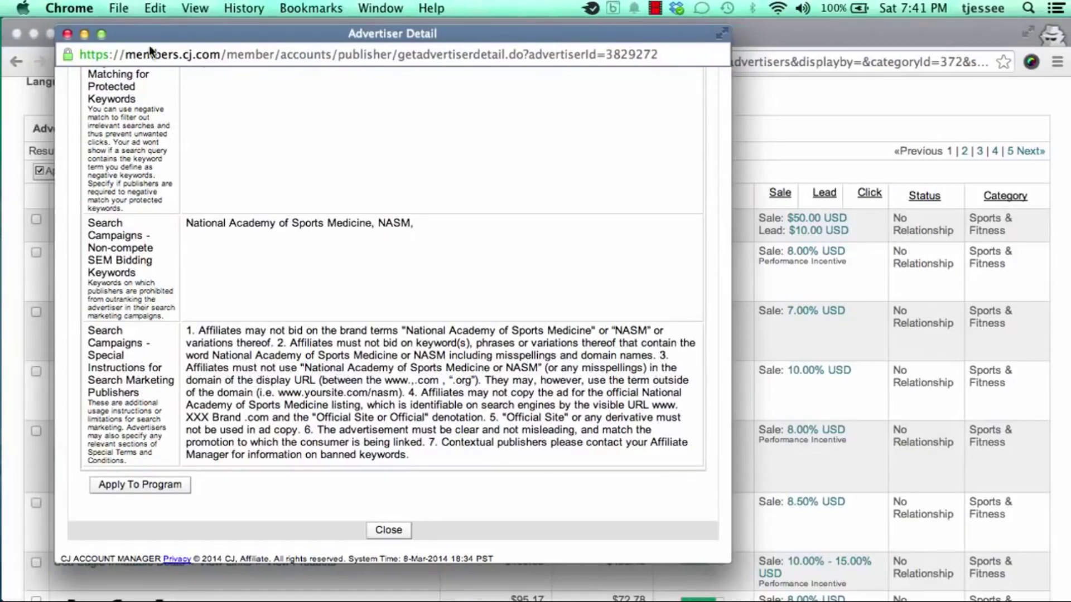
Close the advertiser details and apply to the National Academy of Sports Medicine program from the search results.
{"action": "left_click_drag", "start_coordinate": [148, 45], "coordinate": [166, 65]}
{"action": "left_click", "coordinate": [89, 71]}
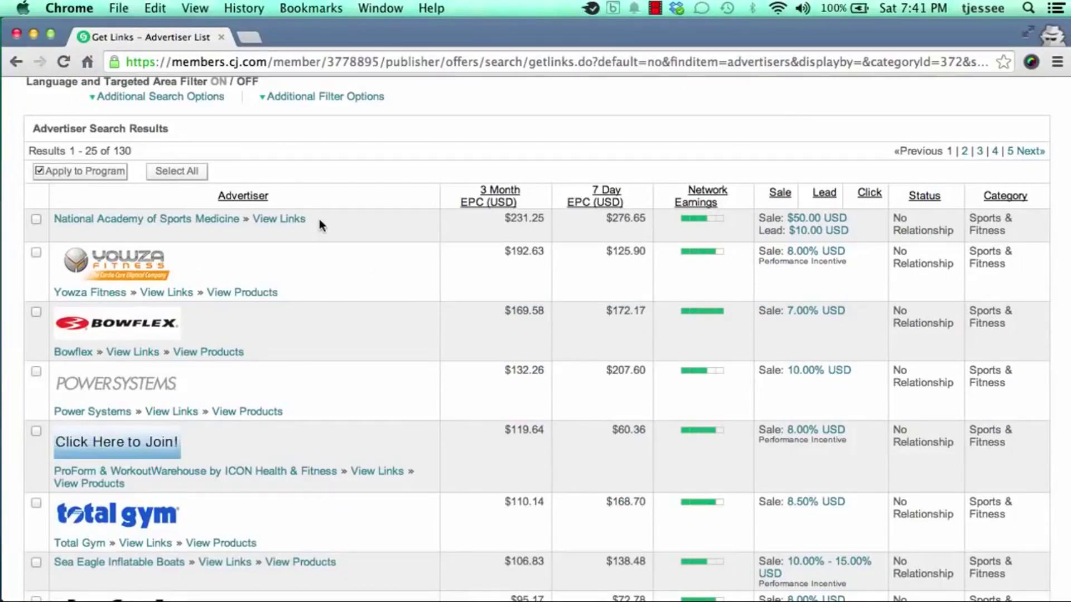
{"action": "left_click", "coordinate": [35, 220]}
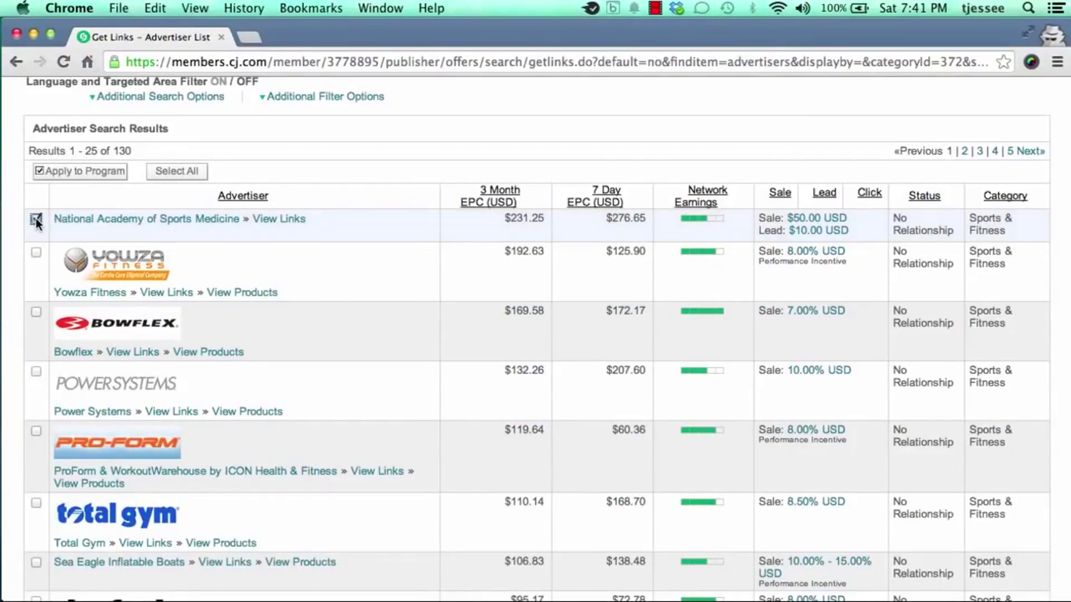
{"action": "left_click", "coordinate": [68, 173]}
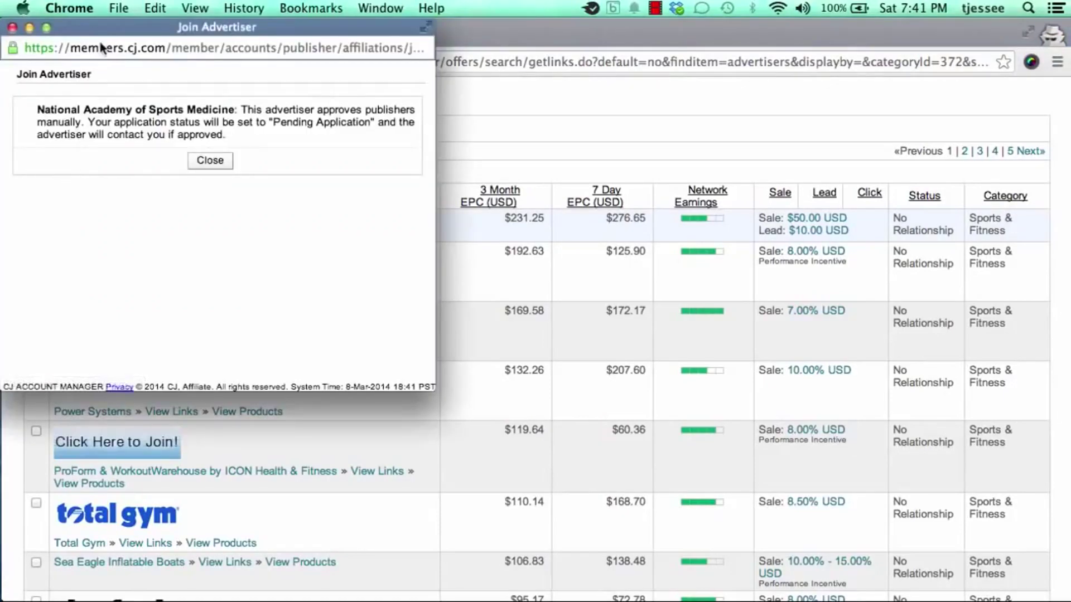
Highlight the application status wording in the Join Advertiser notice and close the notice.
{"action": "left_click_drag", "start_coordinate": [102, 27], "coordinate": [148, 60]}
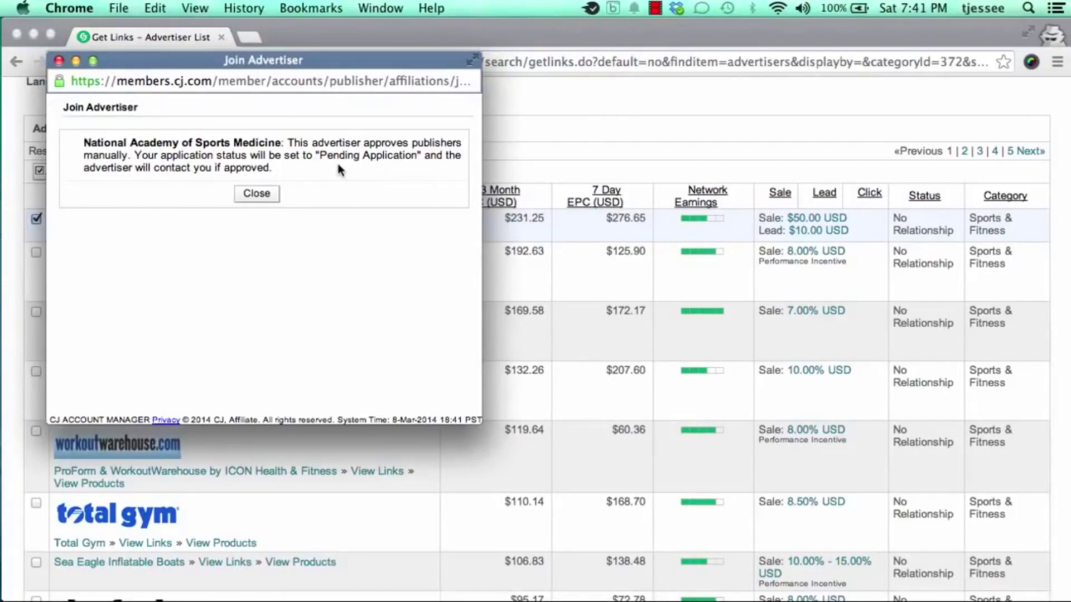
{"action": "left_click_drag", "start_coordinate": [320, 155], "coordinate": [417, 156]}
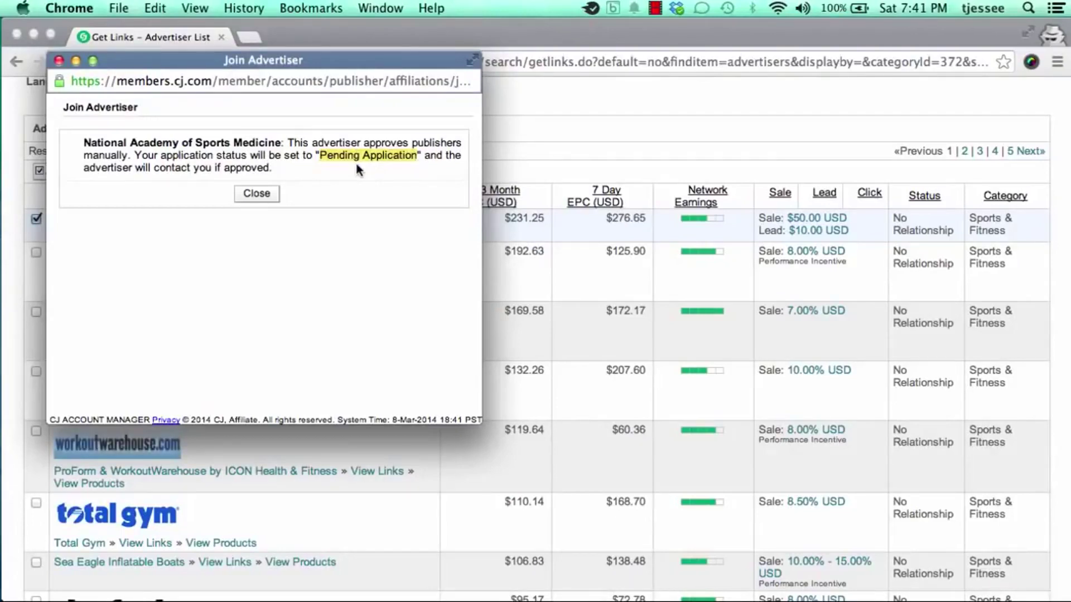
{"action": "left_click", "coordinate": [256, 194]}
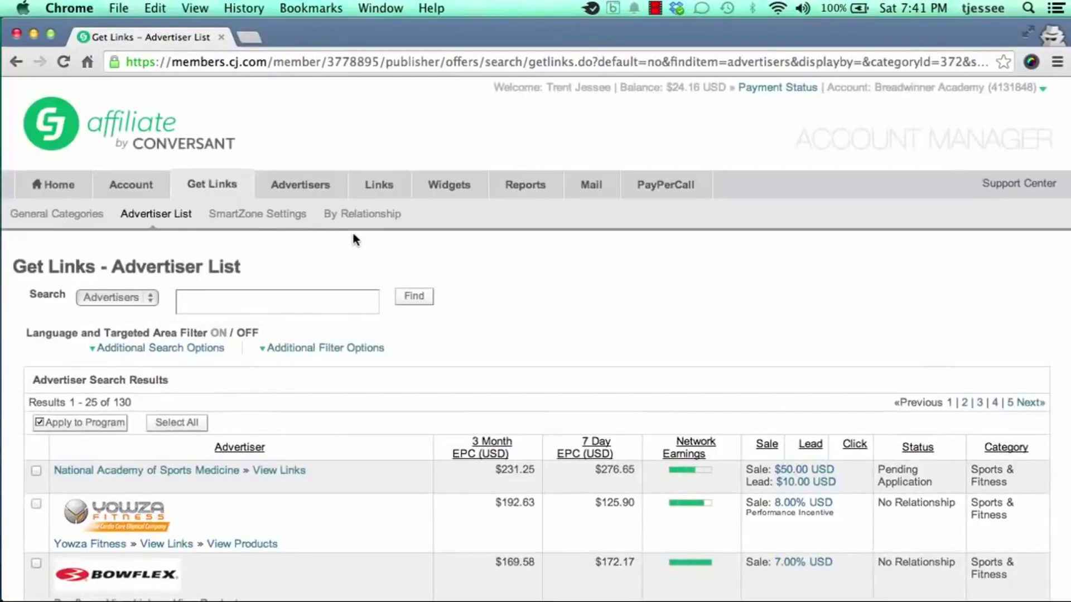
Check National Academy of Sports Medicine's relationship status in the advertiser search results by highlighting it.
{"action": "scroll", "coordinate": [464, 349], "scroll_direction": "down", "scroll_amount": 5}
{"action": "scroll", "coordinate": [464, 348], "scroll_direction": "down", "scroll_amount": 2}
{"action": "scroll", "coordinate": [464, 348], "scroll_direction": "up", "scroll_amount": 3}
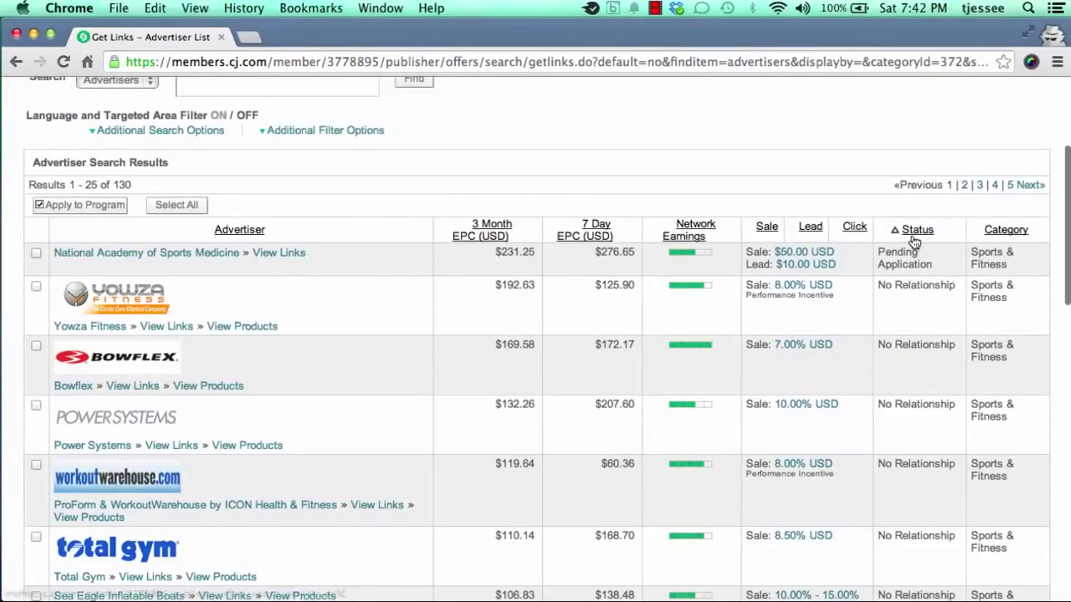
{"action": "left_click_drag", "start_coordinate": [880, 250], "coordinate": [927, 264]}
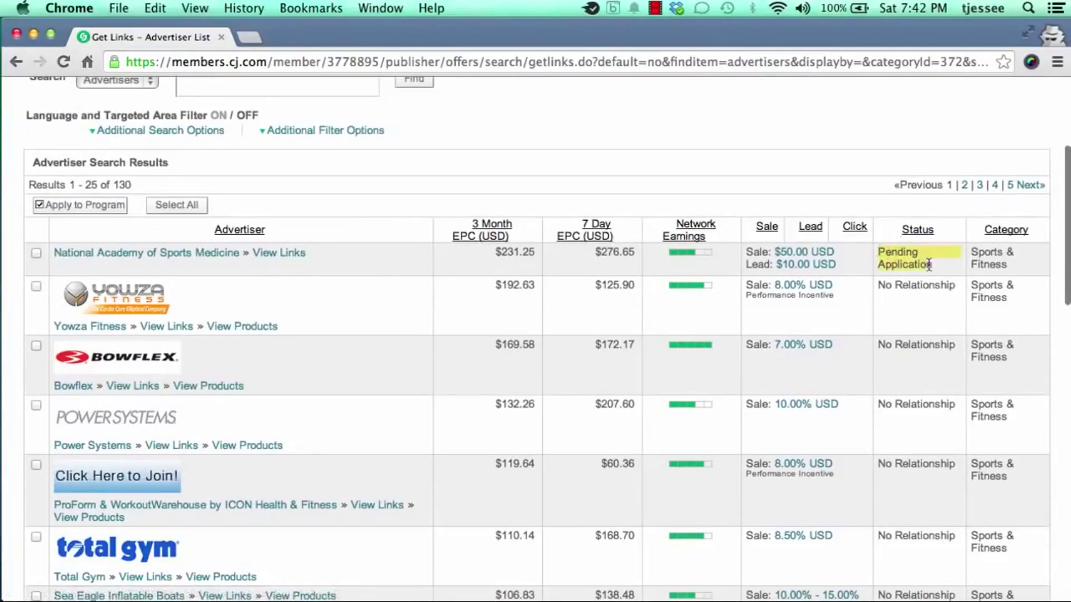
{"action": "left_click", "coordinate": [930, 266]}
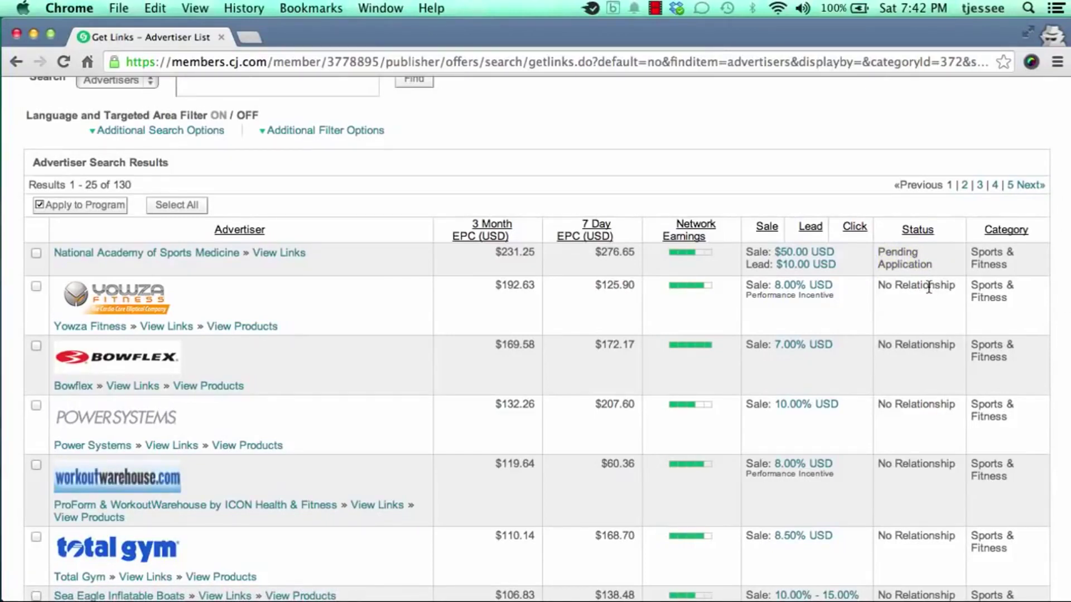
Apply to the seven programs Yowza Fitness, Bowflex, Power Systems, ProForm & WorkoutWarehouse, Total Gym, Sea Eagle Inflatable Boats and Dogfunk.com together.
{"action": "scroll", "coordinate": [929, 289], "scroll_direction": "down", "scroll_amount": 1}
{"action": "scroll", "coordinate": [927, 291], "scroll_direction": "down", "scroll_amount": 3}
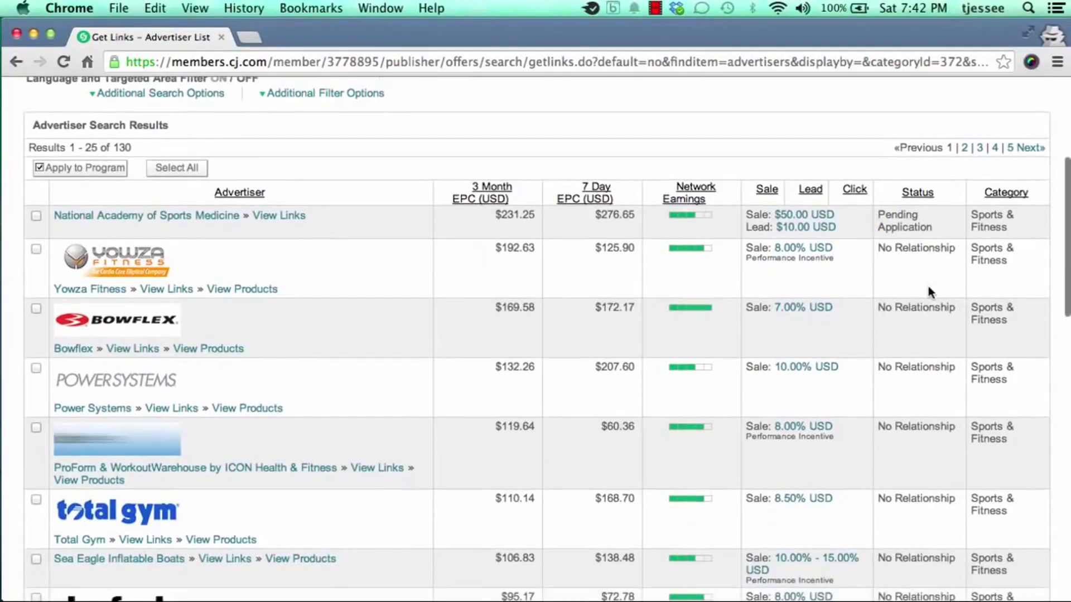
{"action": "scroll", "coordinate": [927, 285], "scroll_direction": "down", "scroll_amount": 1}
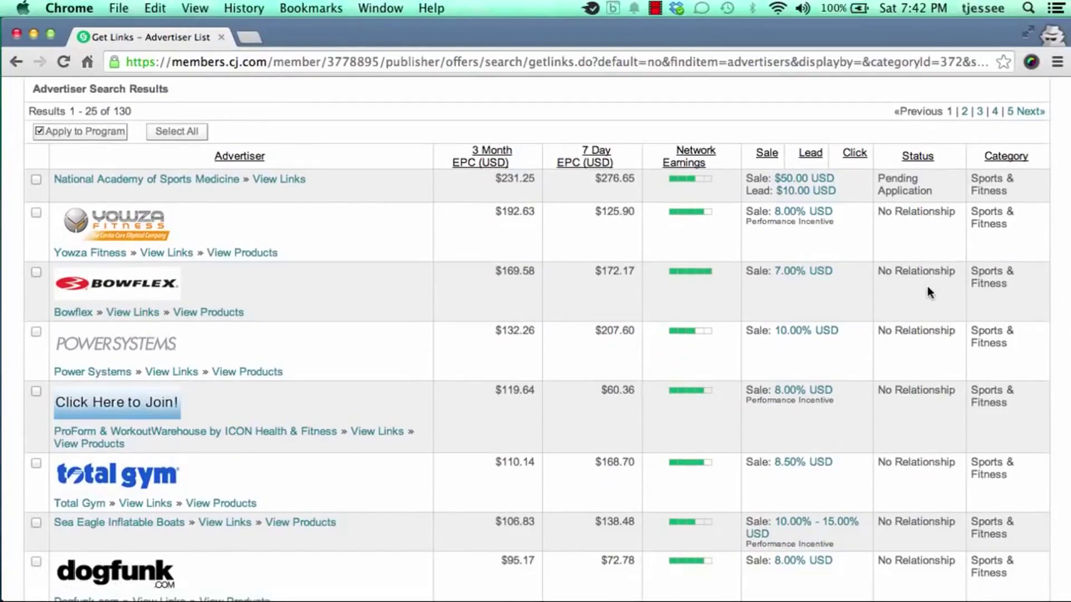
{"action": "left_click", "coordinate": [36, 210]}
{"action": "left_click", "coordinate": [35, 269]}
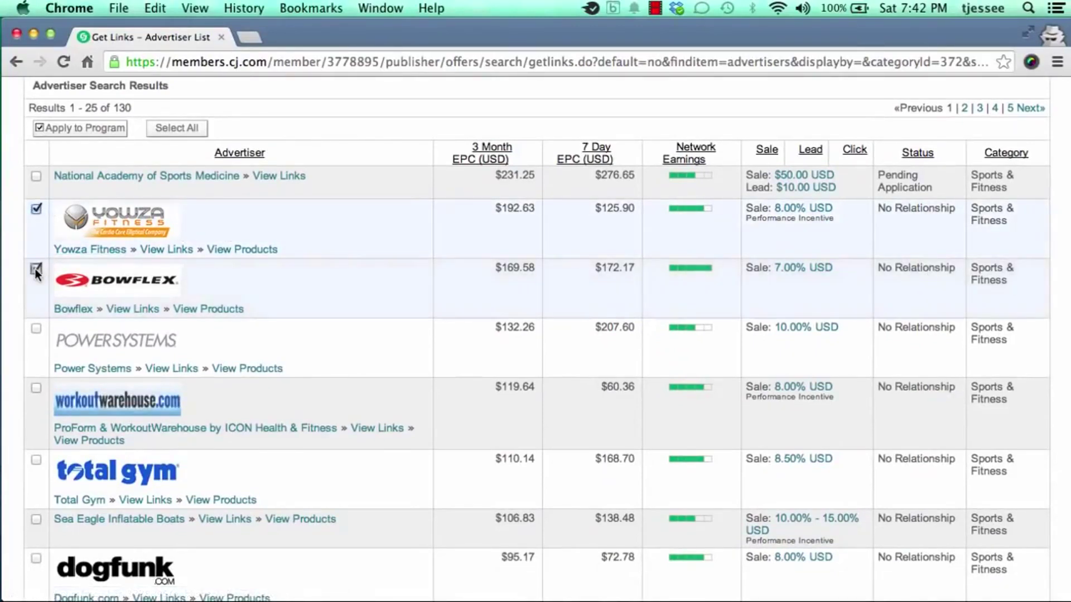
{"action": "left_click", "coordinate": [35, 328]}
{"action": "left_click", "coordinate": [35, 387]}
{"action": "left_click", "coordinate": [35, 459]}
{"action": "left_click", "coordinate": [35, 518]}
{"action": "left_click", "coordinate": [35, 558]}
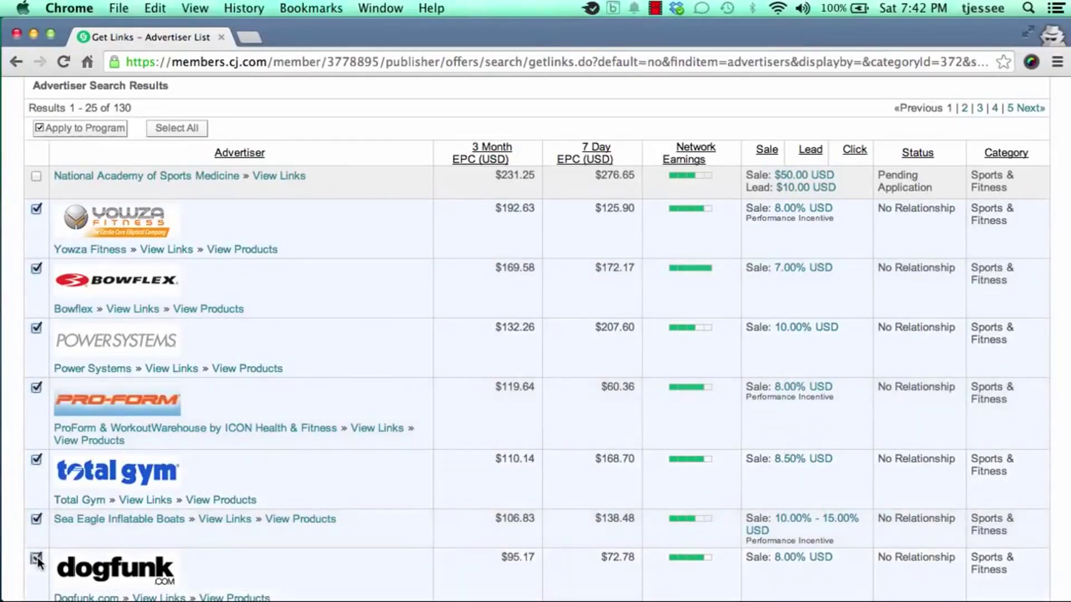
{"action": "left_click", "coordinate": [78, 130]}
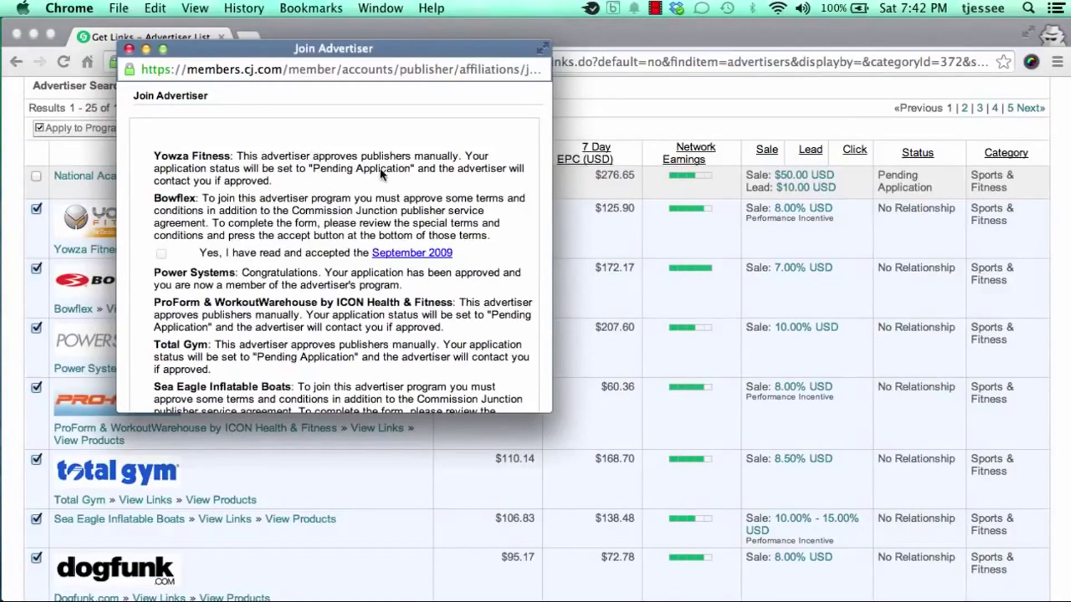
Look through the Join Advertiser responses for the selected programs and highlight the application status given for Yowza Fitness.
{"action": "scroll", "coordinate": [315, 222], "scroll_direction": "down", "scroll_amount": 2}
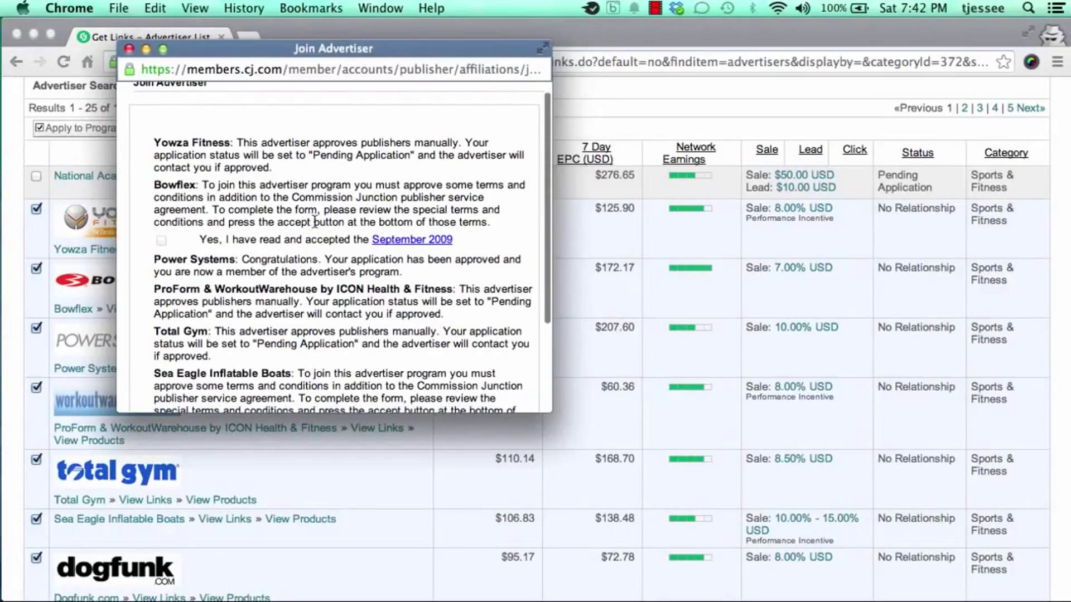
{"action": "scroll", "coordinate": [315, 222], "scroll_direction": "down", "scroll_amount": 5}
{"action": "scroll", "coordinate": [316, 224], "scroll_direction": "up", "scroll_amount": 5}
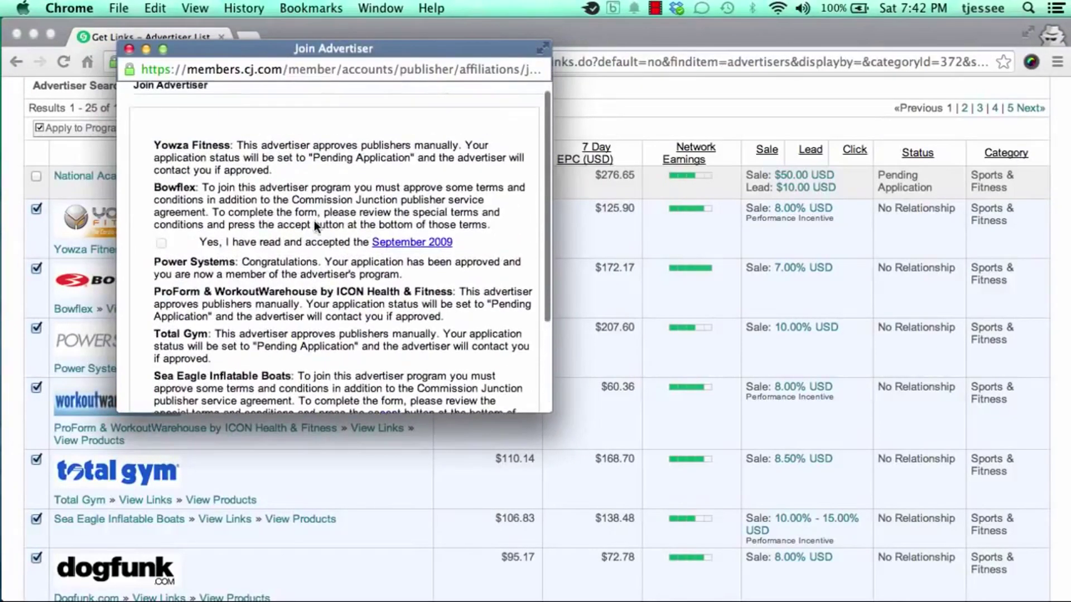
{"action": "scroll", "coordinate": [316, 224], "scroll_direction": "up", "scroll_amount": 1}
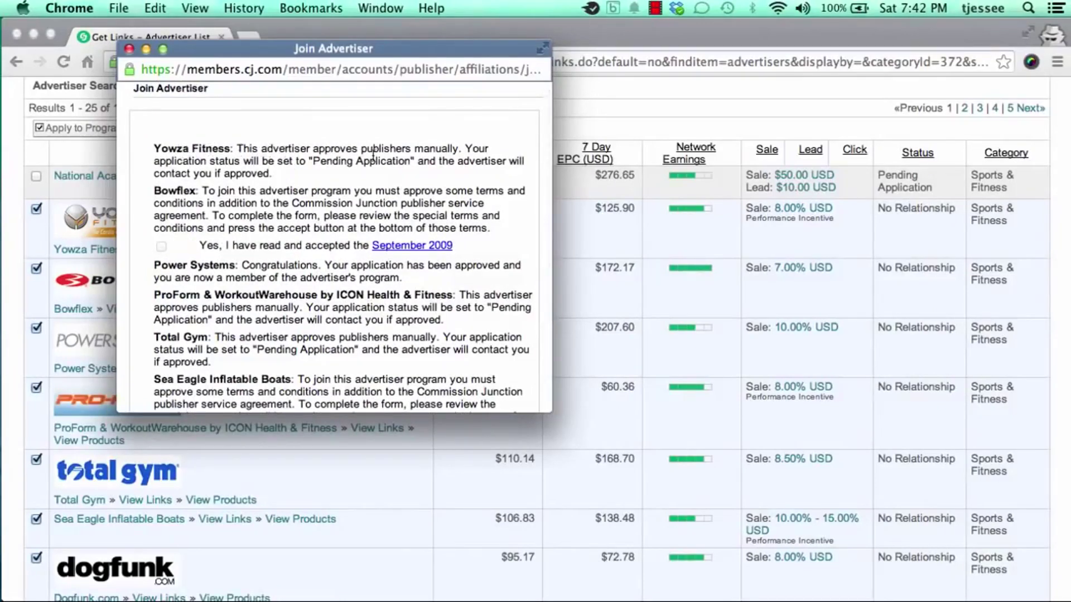
{"action": "left_click_drag", "start_coordinate": [312, 161], "coordinate": [410, 163]}
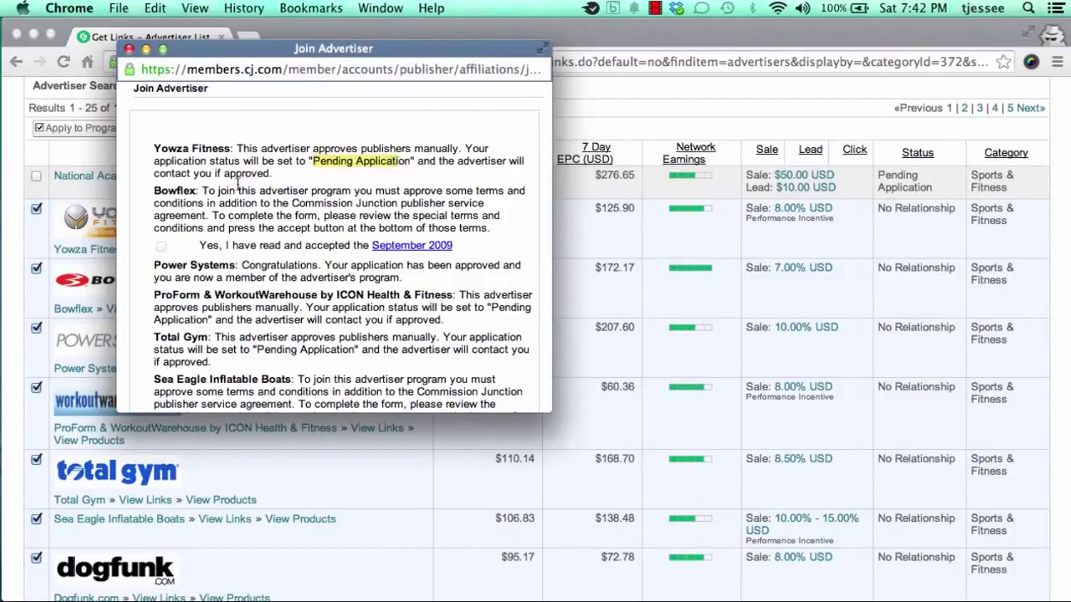
{"action": "left_click", "coordinate": [238, 184]}
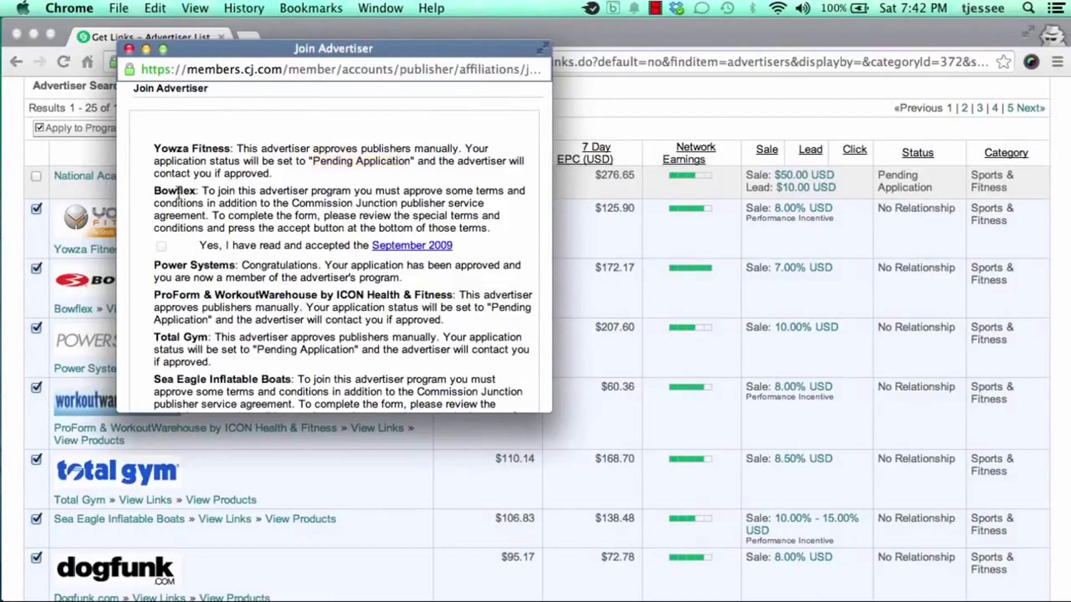
Review the September 2009 special terms and conditions for the Bowflex program and accept them.
{"action": "left_click", "coordinate": [398, 247]}
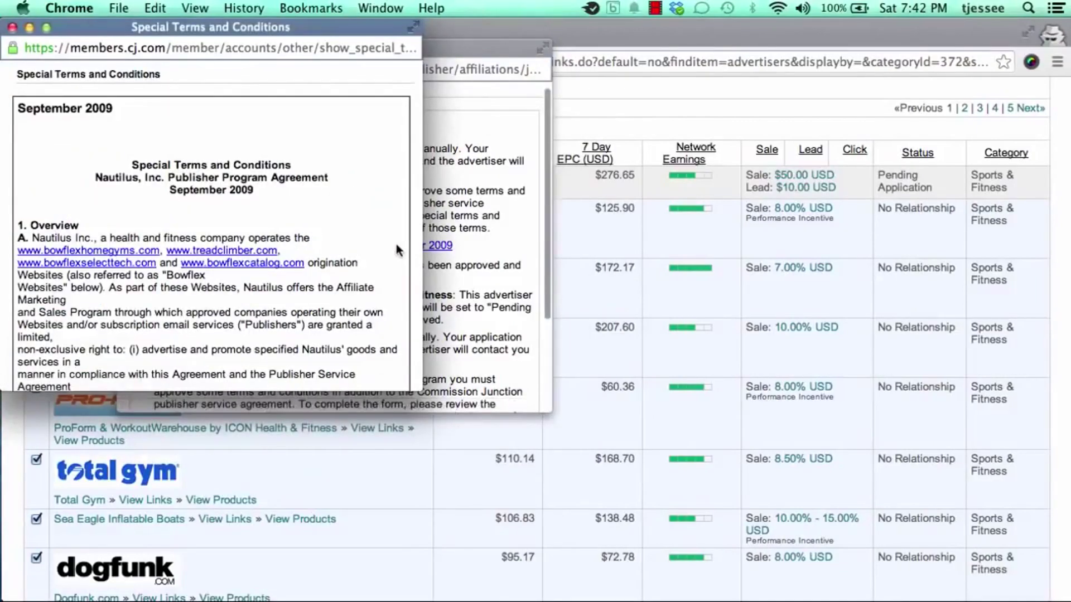
{"action": "scroll", "coordinate": [361, 158], "scroll_direction": "down", "scroll_amount": 20}
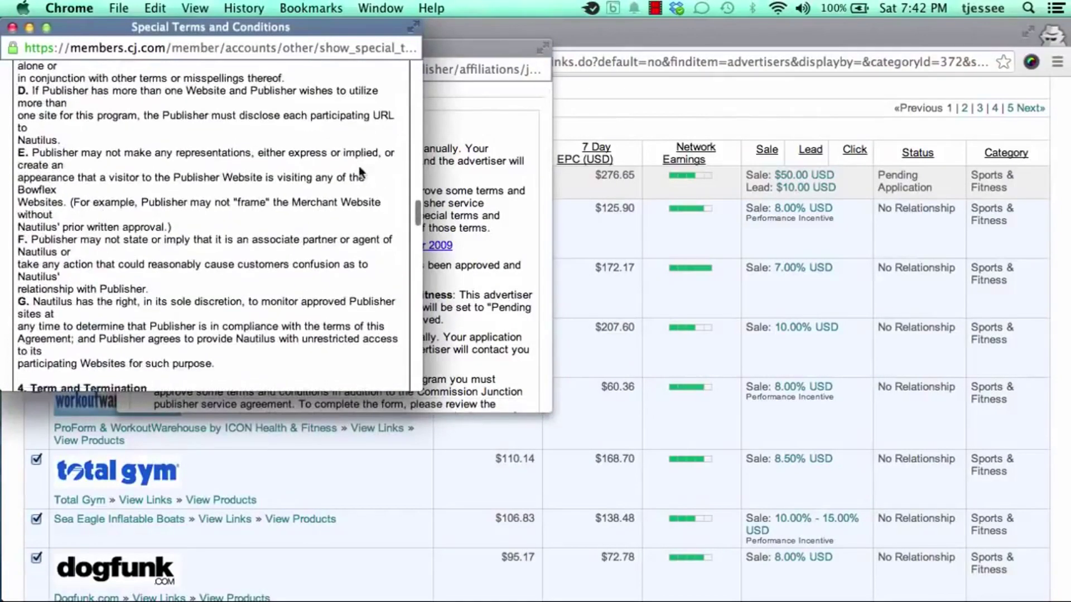
{"action": "scroll", "coordinate": [360, 171], "scroll_direction": "down", "scroll_amount": 15}
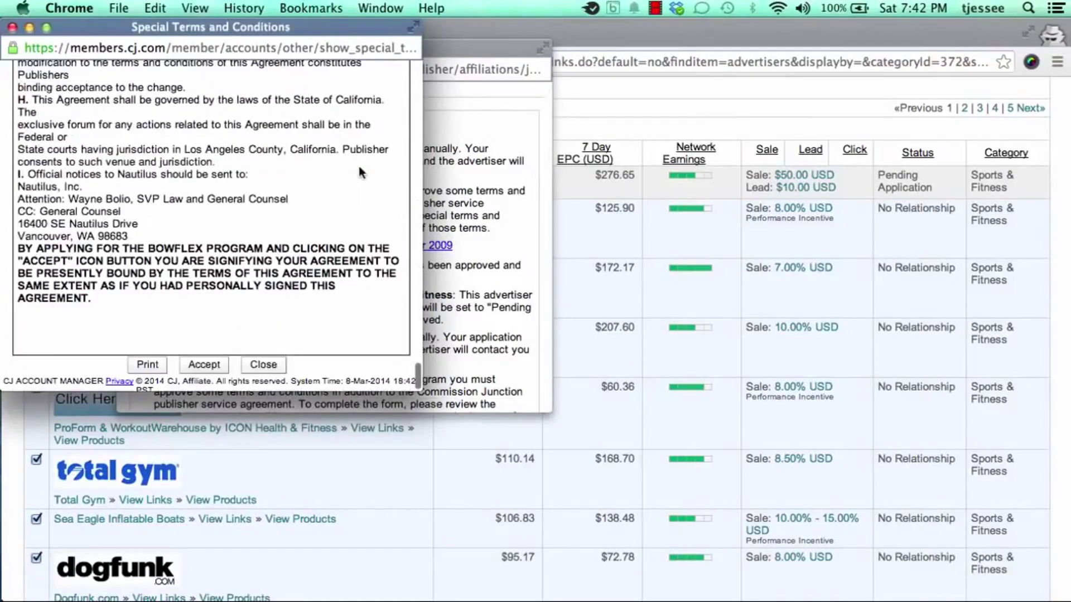
{"action": "left_click", "coordinate": [205, 362]}
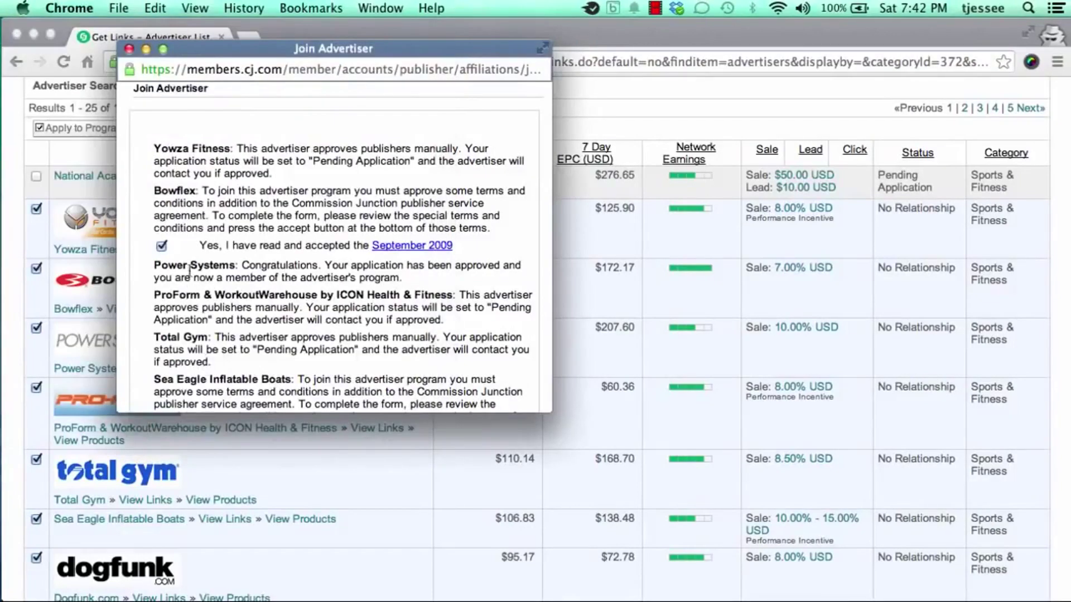
Read the Join Advertiser response for Power Systems, highlighting its congratulations and application status wording.
{"action": "scroll", "coordinate": [302, 286], "scroll_direction": "down", "scroll_amount": 5}
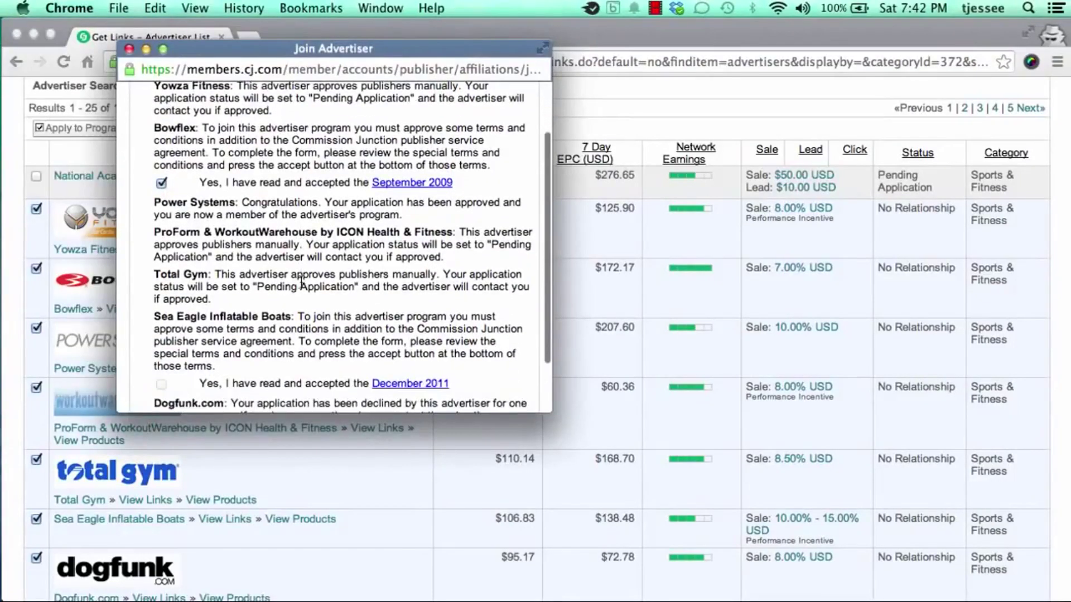
{"action": "left_click_drag", "start_coordinate": [241, 202], "coordinate": [319, 204]}
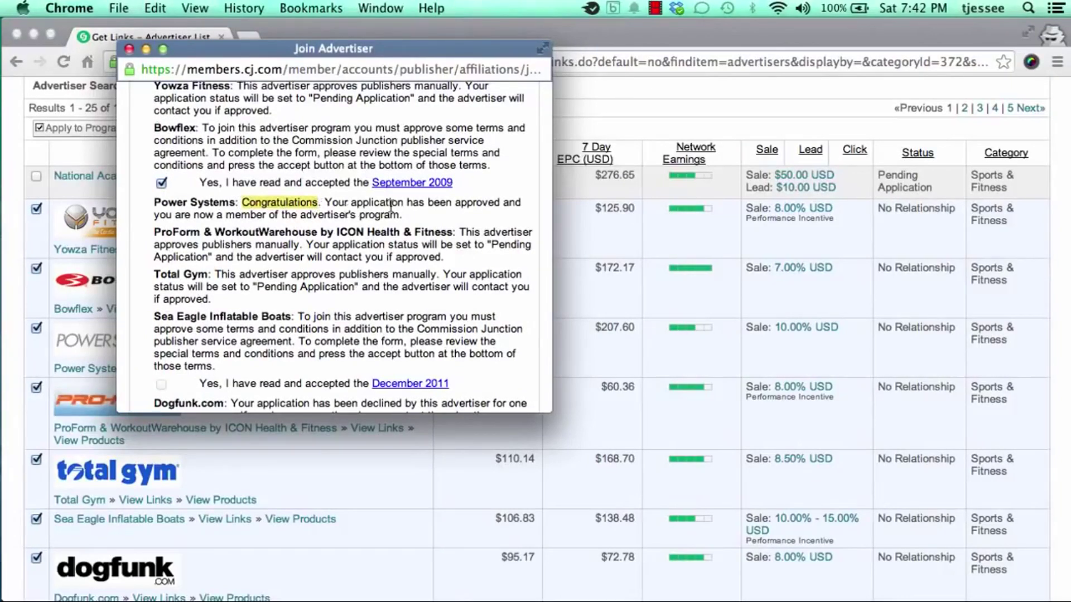
{"action": "left_click_drag", "start_coordinate": [325, 202], "coordinate": [400, 215]}
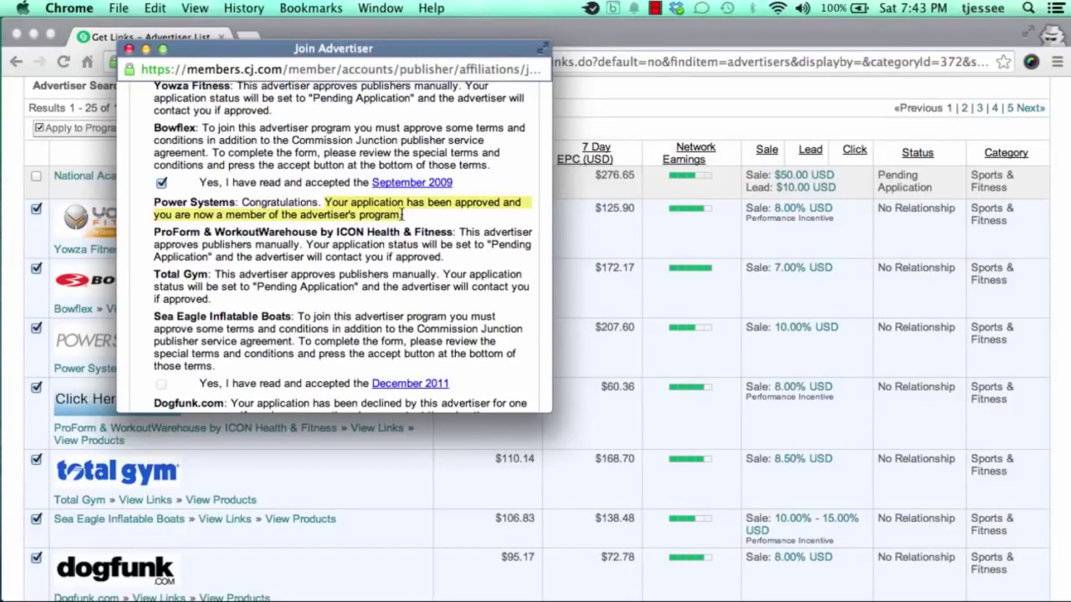
{"action": "left_click", "coordinate": [320, 227]}
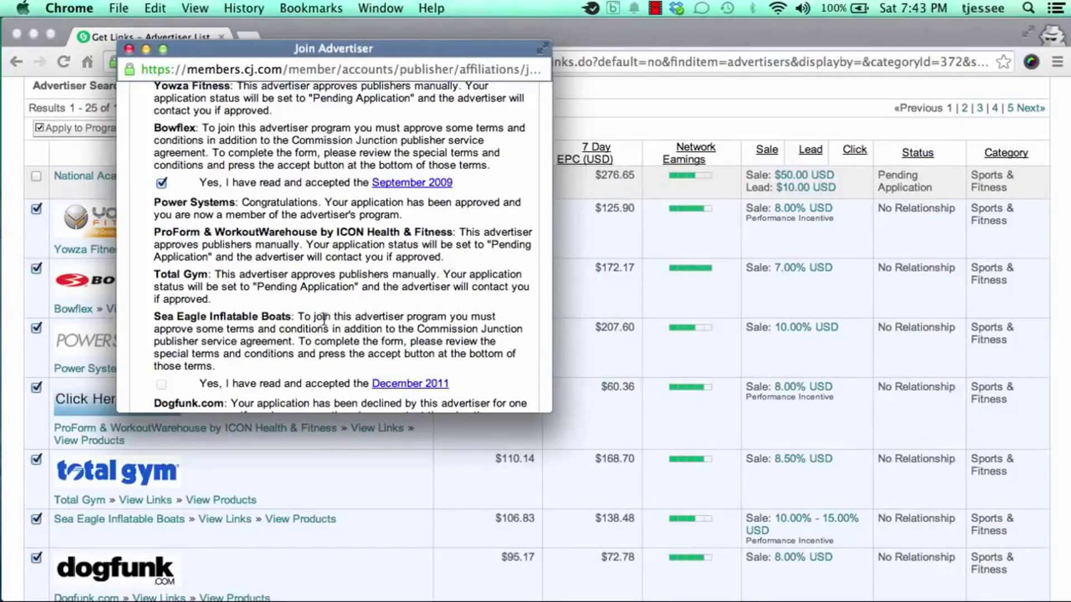
Accept the December 2011 special terms for Sea Eagle Inflatable Boats and complete the remaining program applications.
{"action": "scroll", "coordinate": [344, 331], "scroll_direction": "down", "scroll_amount": 3}
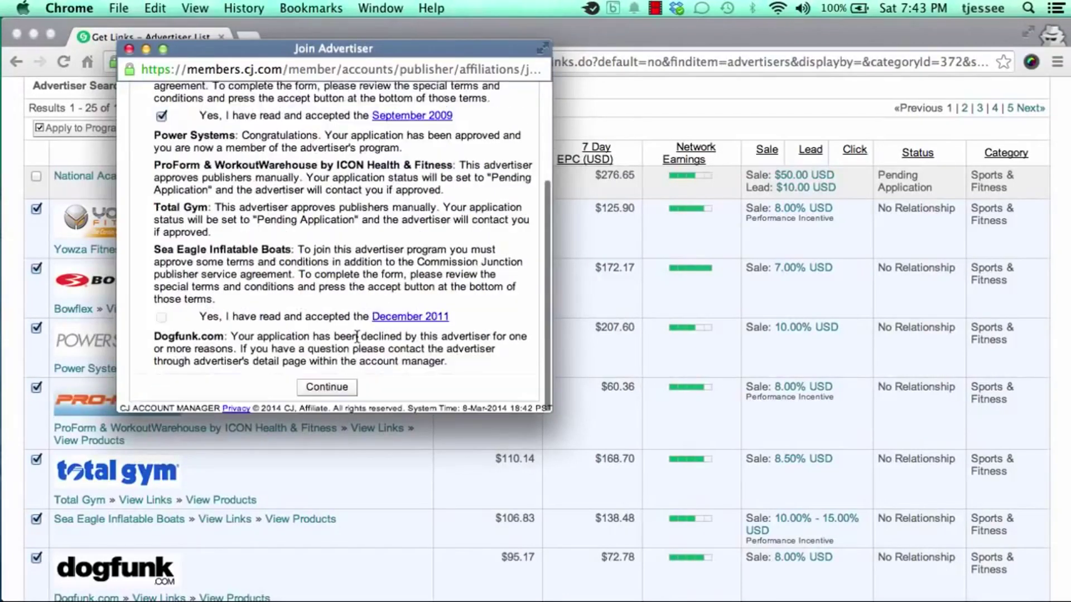
{"action": "left_click", "coordinate": [412, 321]}
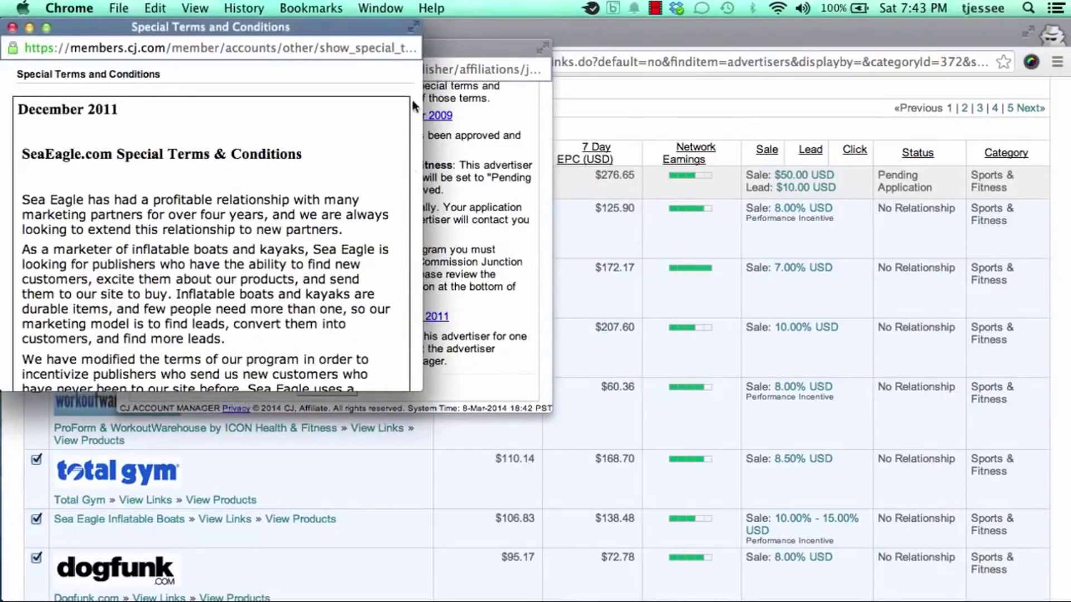
{"action": "scroll", "coordinate": [305, 220], "scroll_direction": "down", "scroll_amount": 15}
{"action": "left_click", "coordinate": [207, 361]}
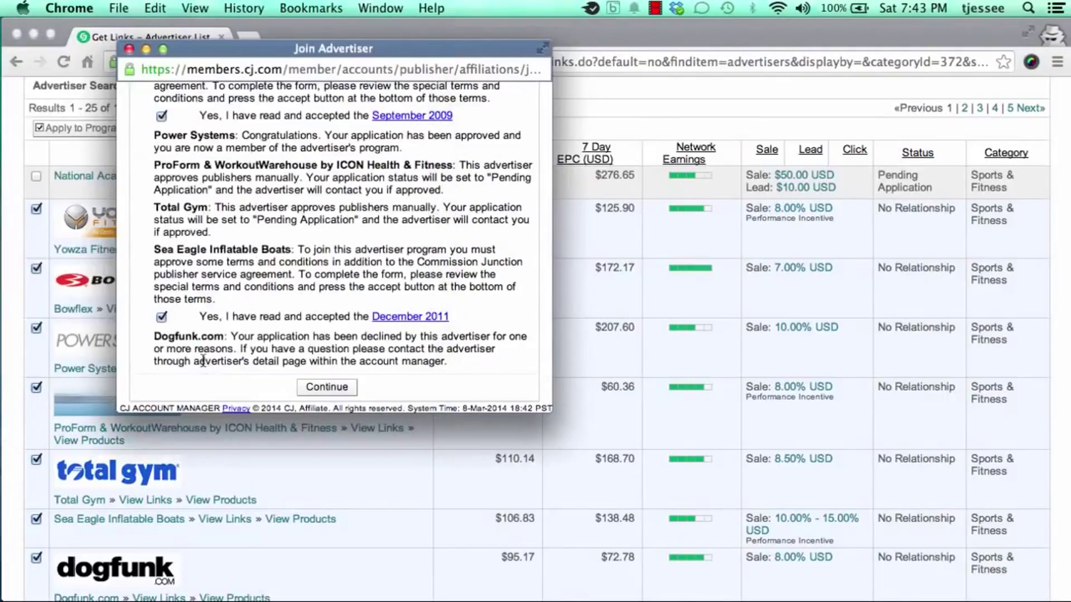
{"action": "left_click", "coordinate": [321, 387]}
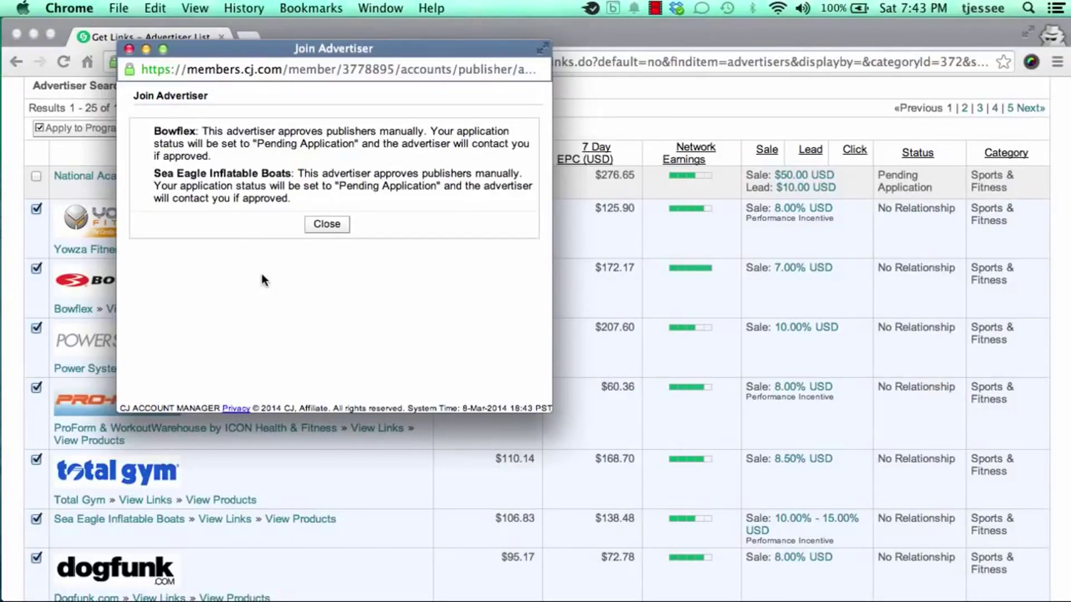
{"action": "left_click", "coordinate": [320, 225]}
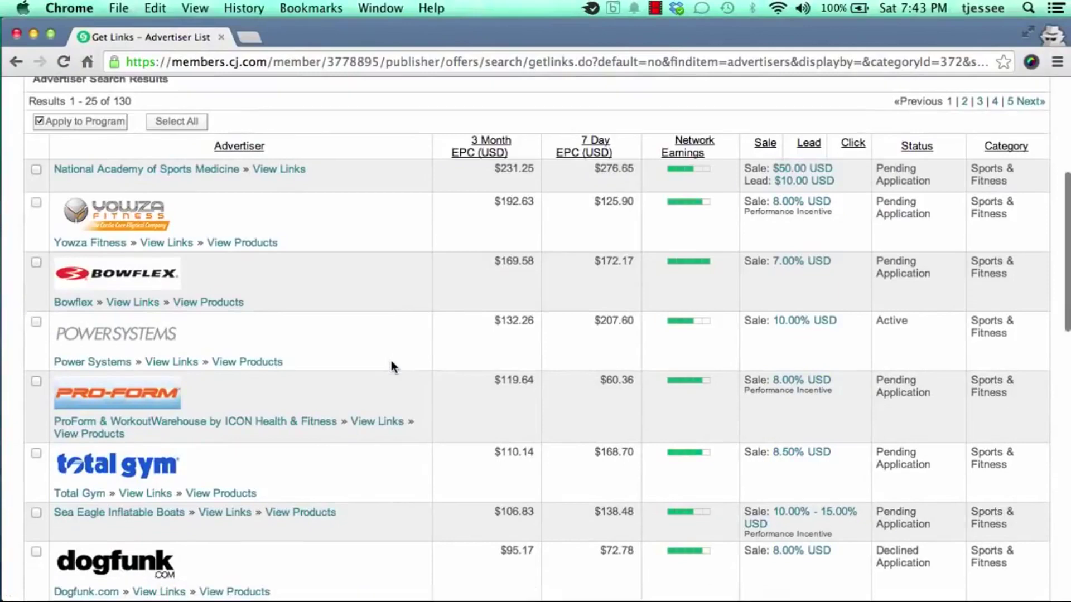
Sort the Sports & Fitness advertiser results by lead commission and look through the list.
{"action": "scroll", "coordinate": [392, 363], "scroll_direction": "up", "scroll_amount": 4}
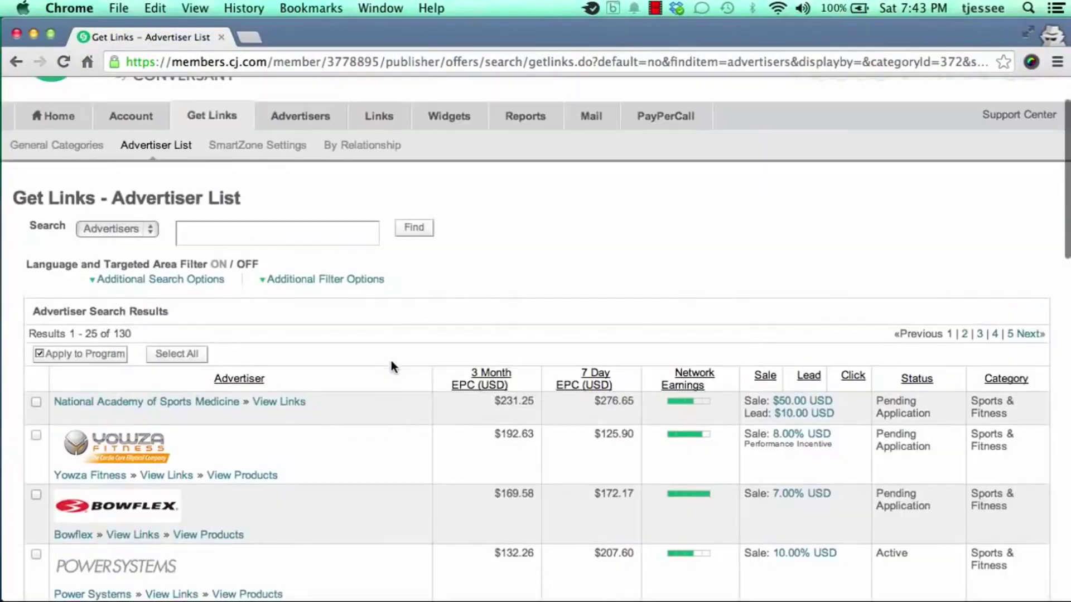
{"action": "scroll", "coordinate": [392, 363], "scroll_direction": "up", "scroll_amount": 1}
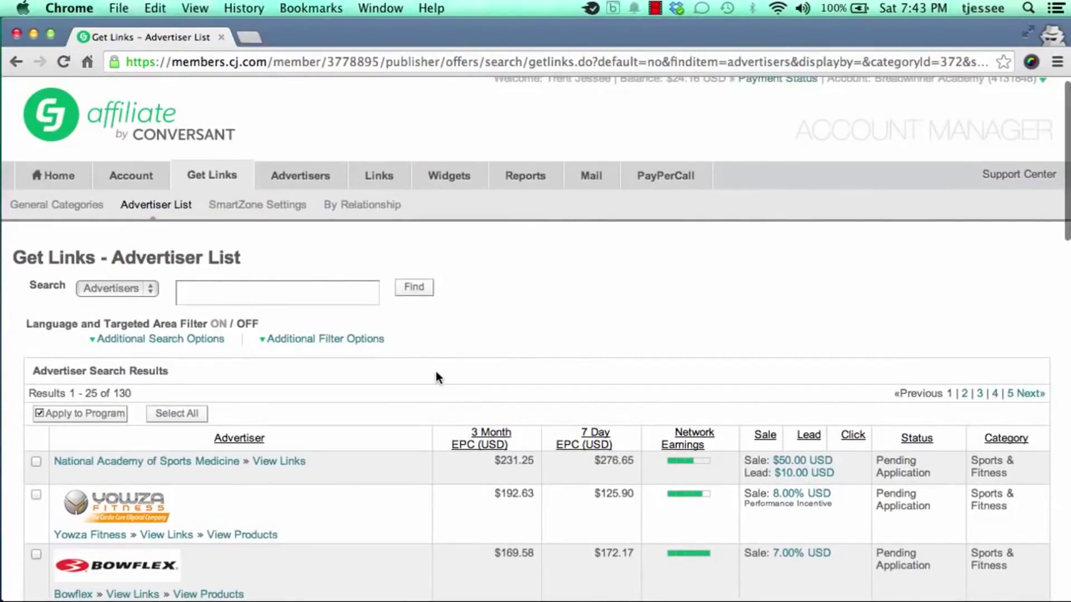
{"action": "scroll", "coordinate": [435, 375], "scroll_direction": "up", "scroll_amount": 1}
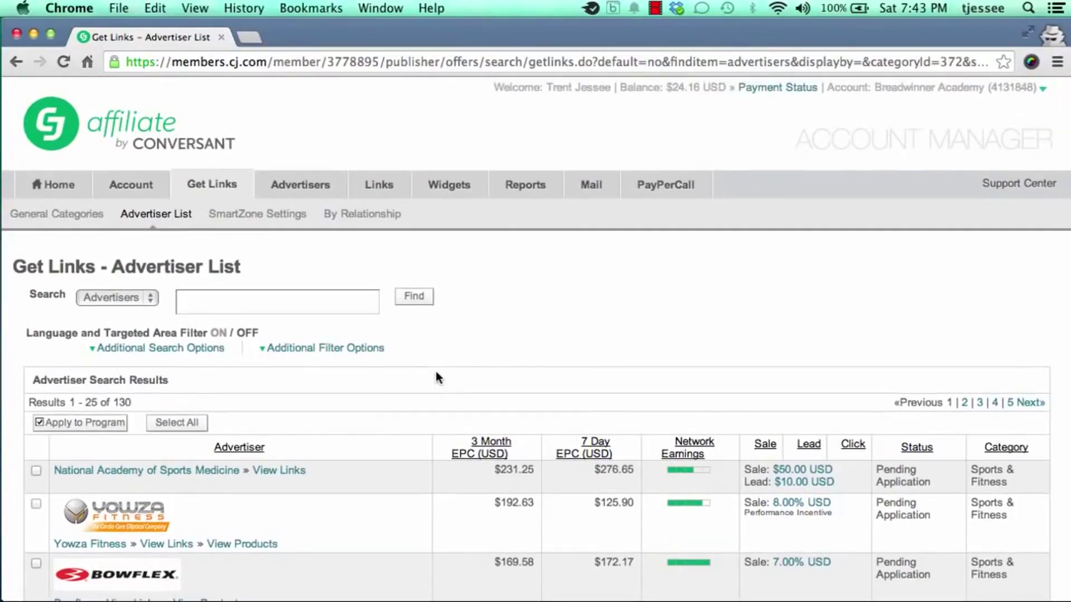
{"action": "scroll", "coordinate": [436, 378], "scroll_direction": "down", "scroll_amount": 3}
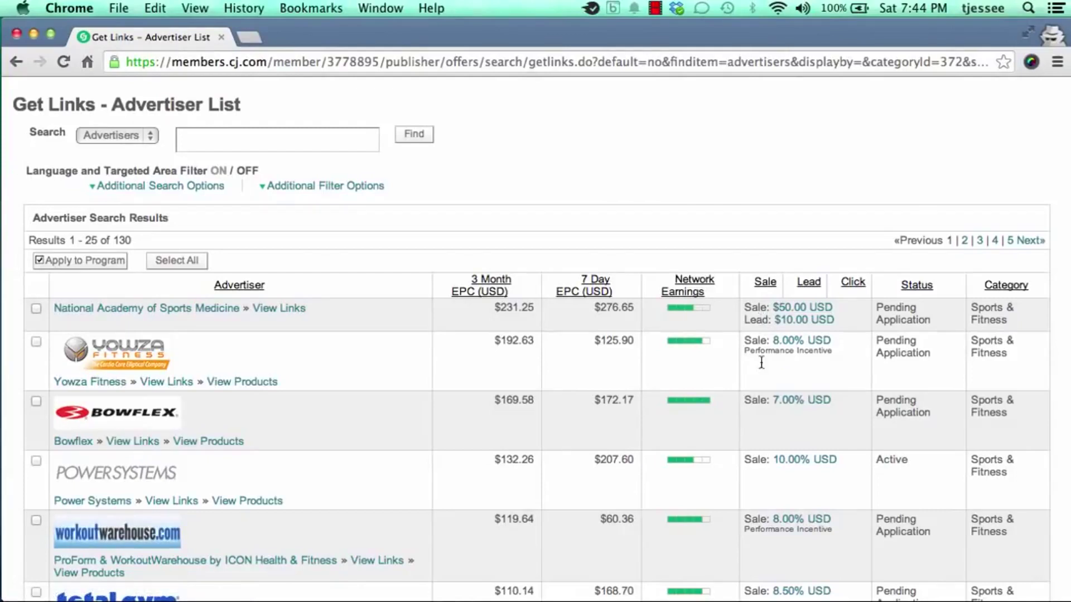
{"action": "left_click", "coordinate": [809, 283]}
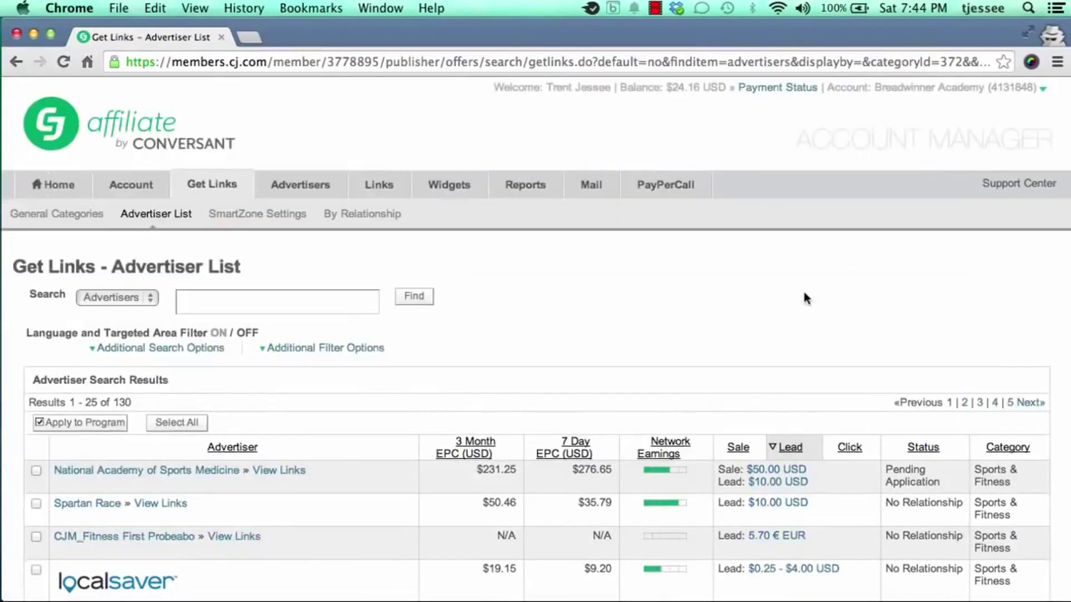
{"action": "scroll", "coordinate": [724, 359], "scroll_direction": "down", "scroll_amount": 5}
{"action": "scroll", "coordinate": [704, 352], "scroll_direction": "down", "scroll_amount": 1}
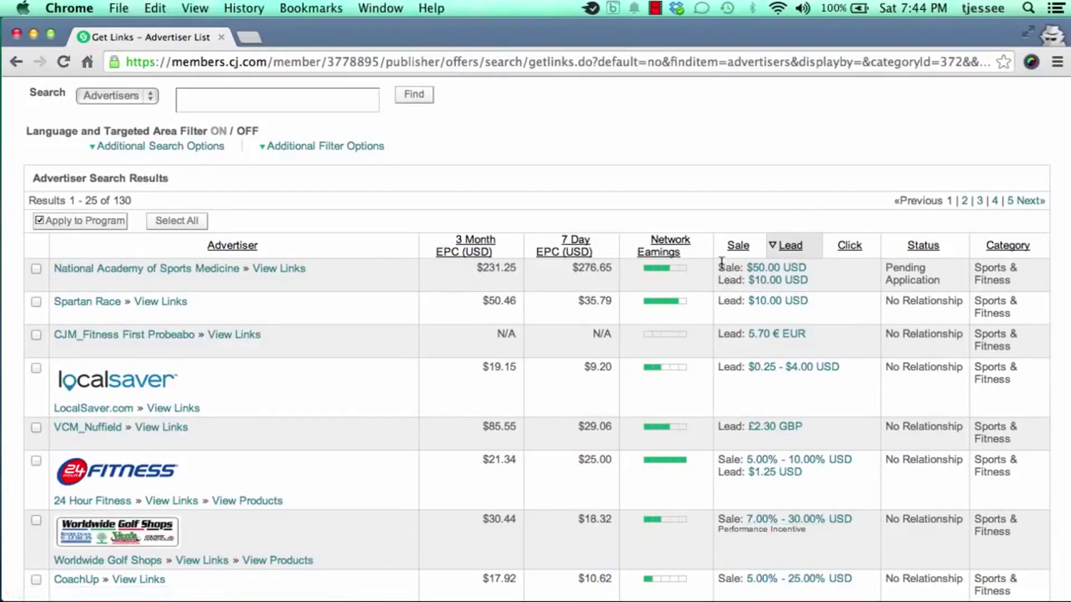
Sort the advertiser results by sale commission and highlight the relationship status of Sea Eagle Inflatable Boats.
{"action": "left_click", "coordinate": [737, 247]}
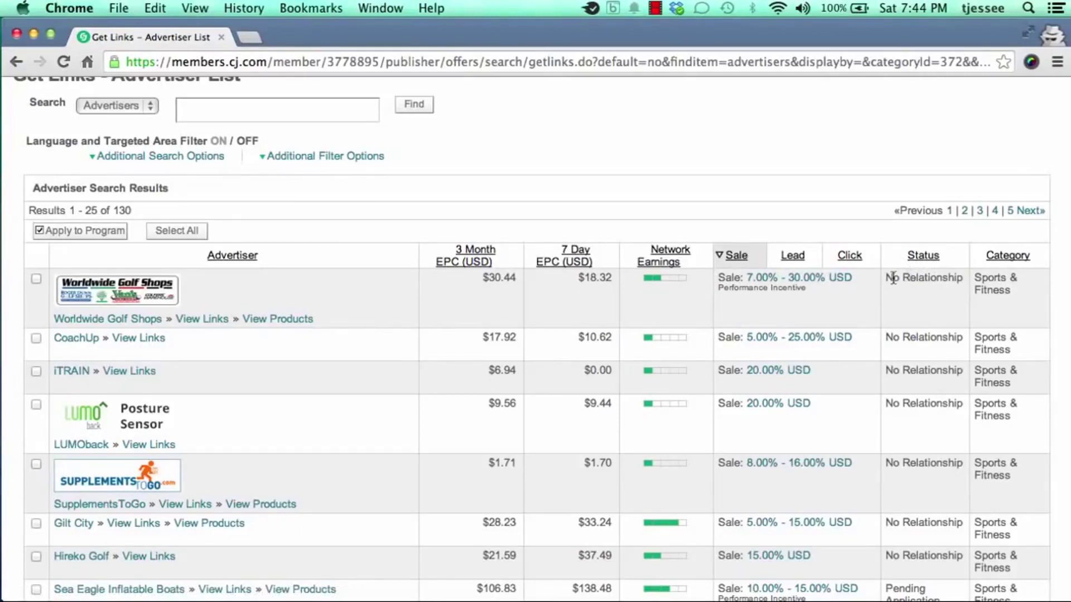
{"action": "scroll", "coordinate": [947, 307], "scroll_direction": "down", "scroll_amount": 3}
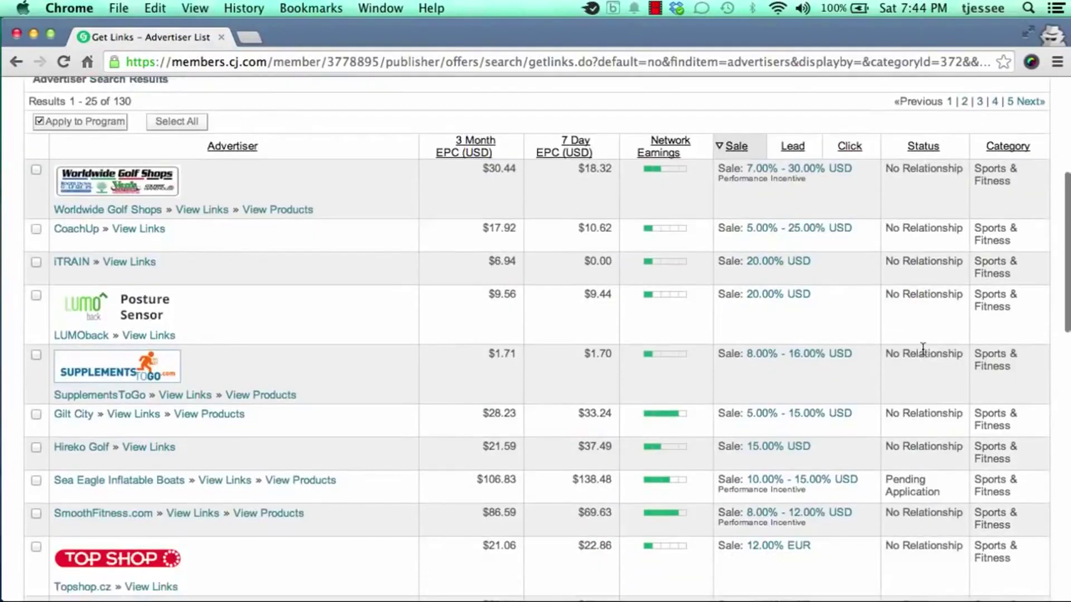
{"action": "left_click_drag", "start_coordinate": [887, 479], "coordinate": [895, 487]}
{"action": "scroll", "coordinate": [920, 438], "scroll_direction": "down", "scroll_amount": 7}
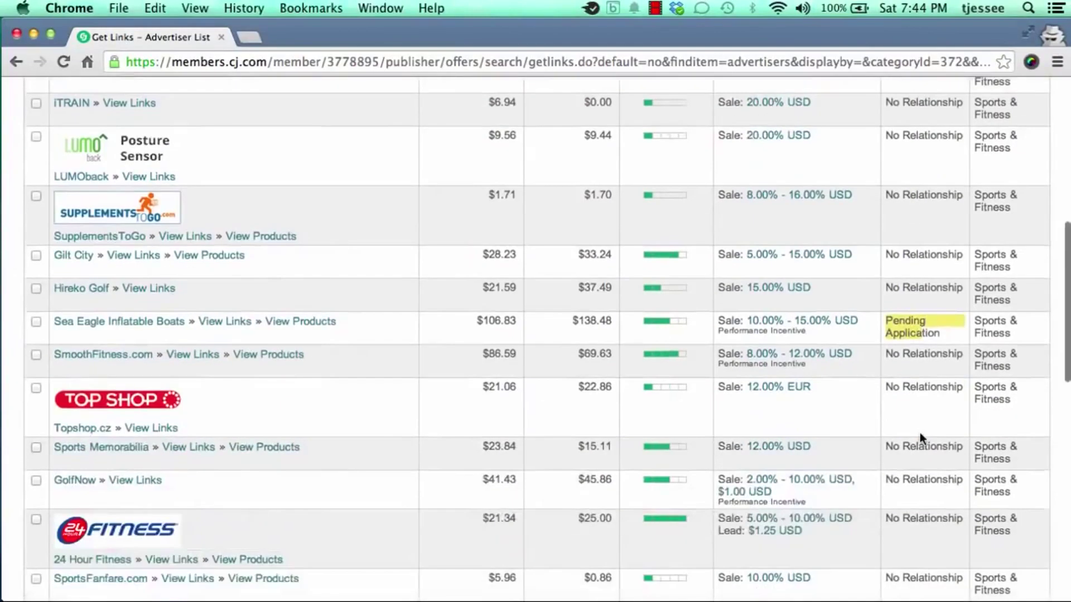
View the general advertiser categories and the list of own advertisers by relationship.
{"action": "scroll", "coordinate": [920, 438], "scroll_direction": "up", "scroll_amount": 4}
{"action": "scroll", "coordinate": [920, 437], "scroll_direction": "up", "scroll_amount": 11}
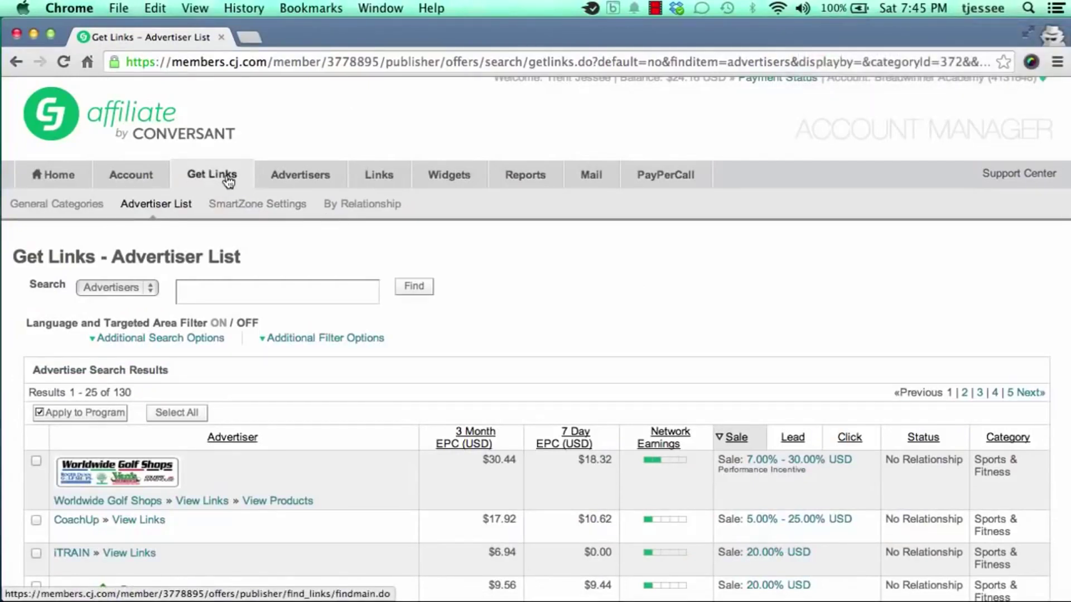
{"action": "left_click", "coordinate": [68, 207]}
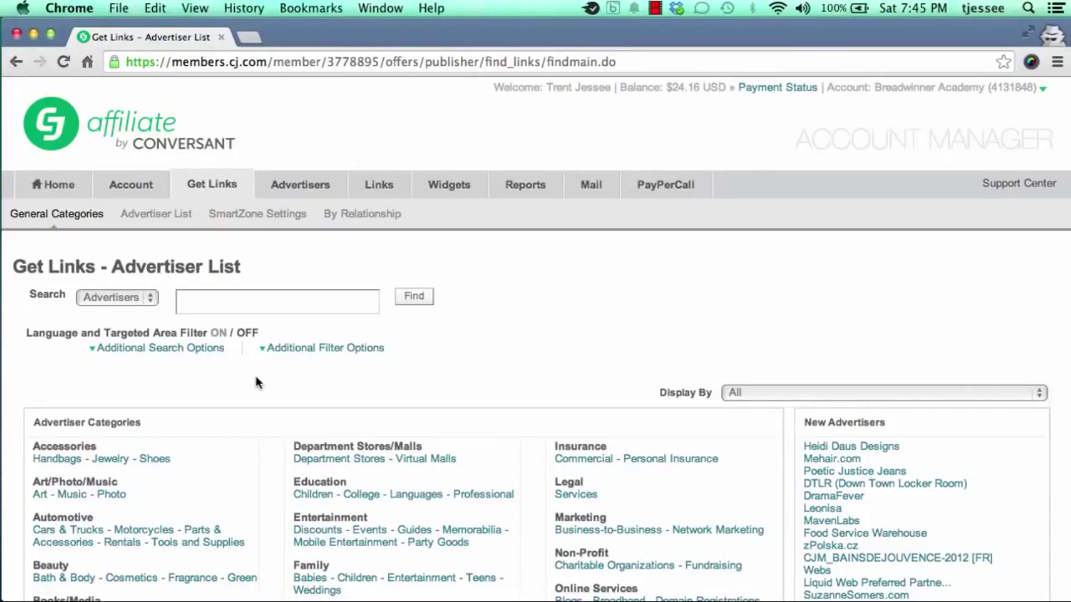
{"action": "left_click", "coordinate": [352, 218]}
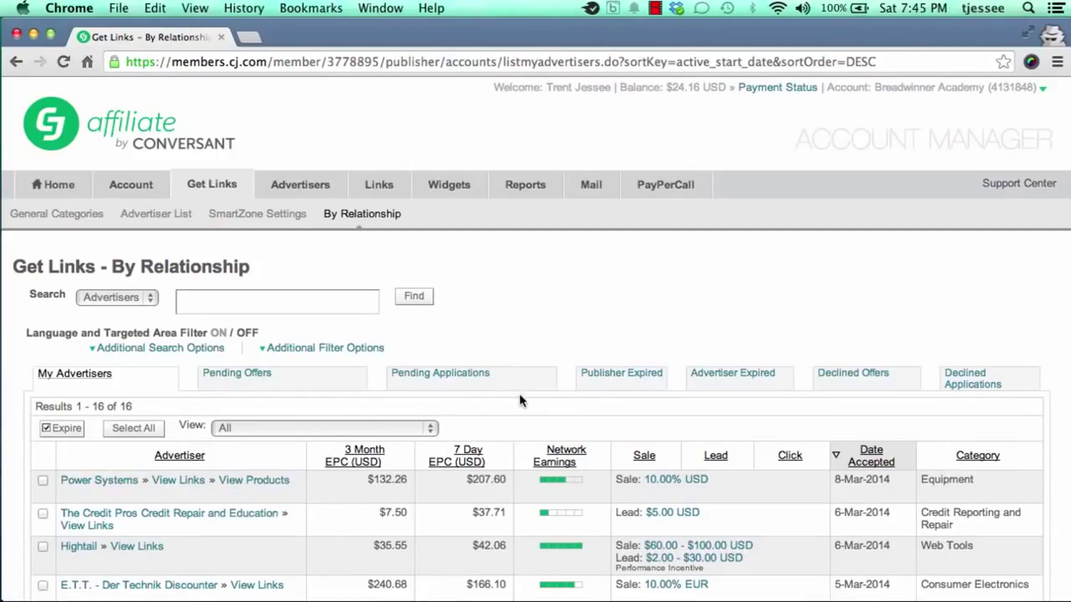
{"action": "scroll", "coordinate": [520, 396], "scroll_direction": "down", "scroll_amount": 1}
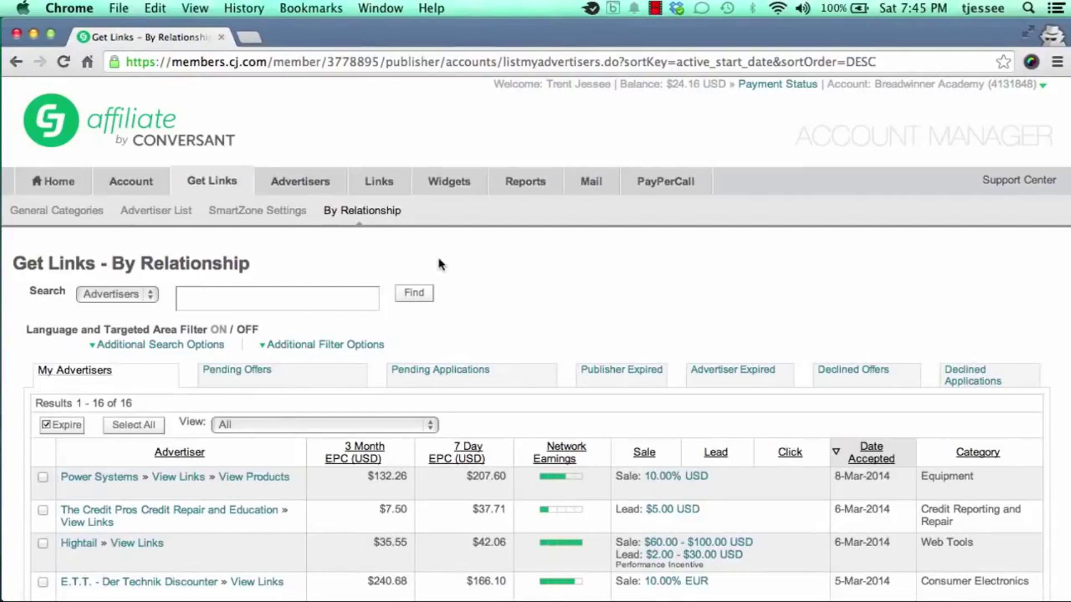
Return to the general advertiser categories and browse the category overview.
{"action": "left_click", "coordinate": [201, 185]}
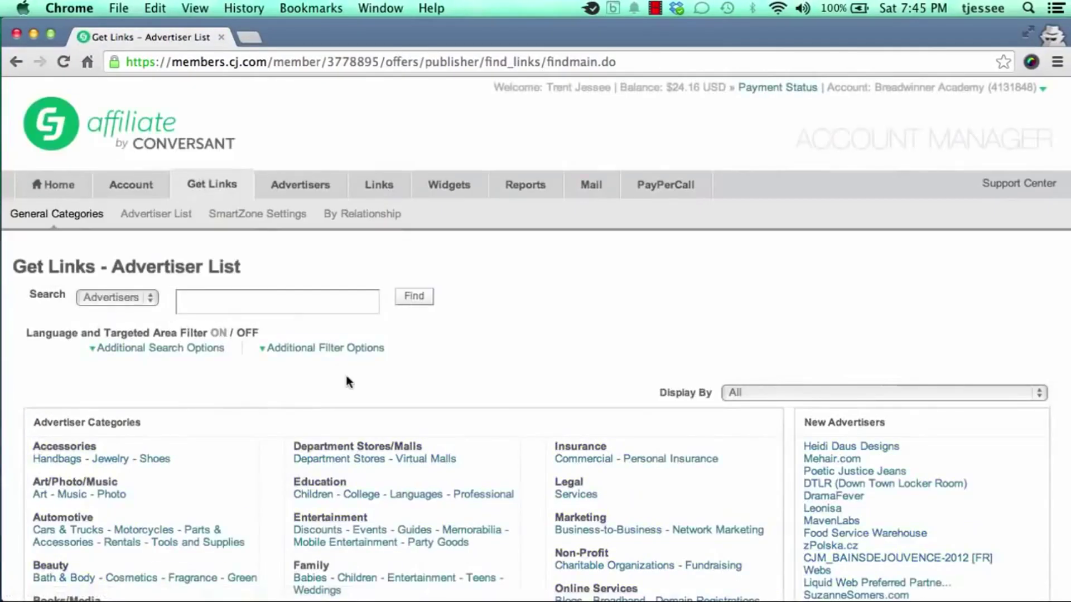
{"action": "scroll", "coordinate": [533, 412], "scroll_direction": "down", "scroll_amount": 2}
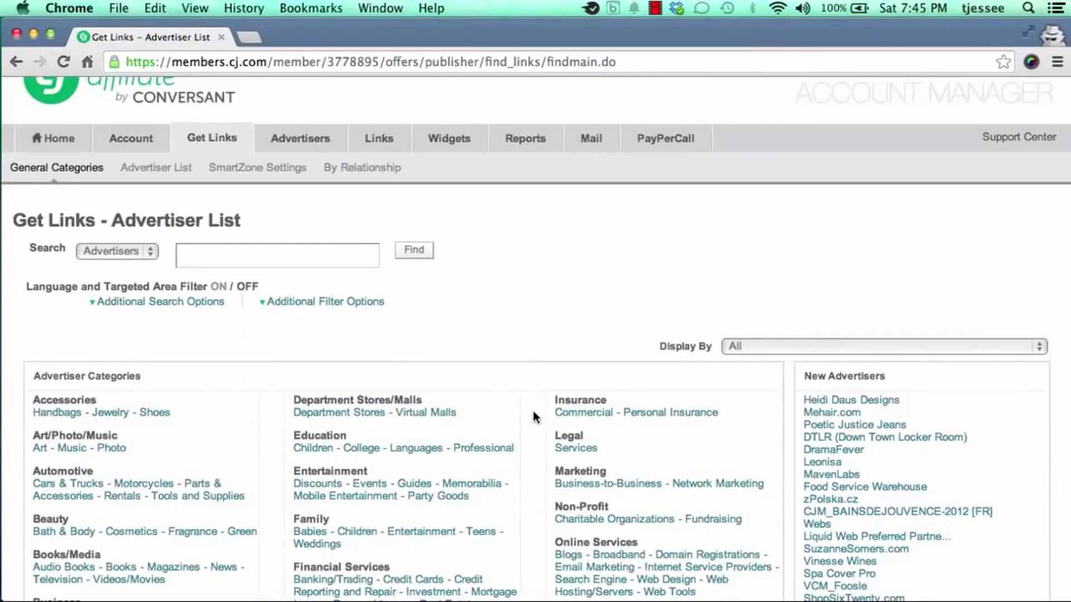
{"action": "scroll", "coordinate": [534, 417], "scroll_direction": "down", "scroll_amount": 1}
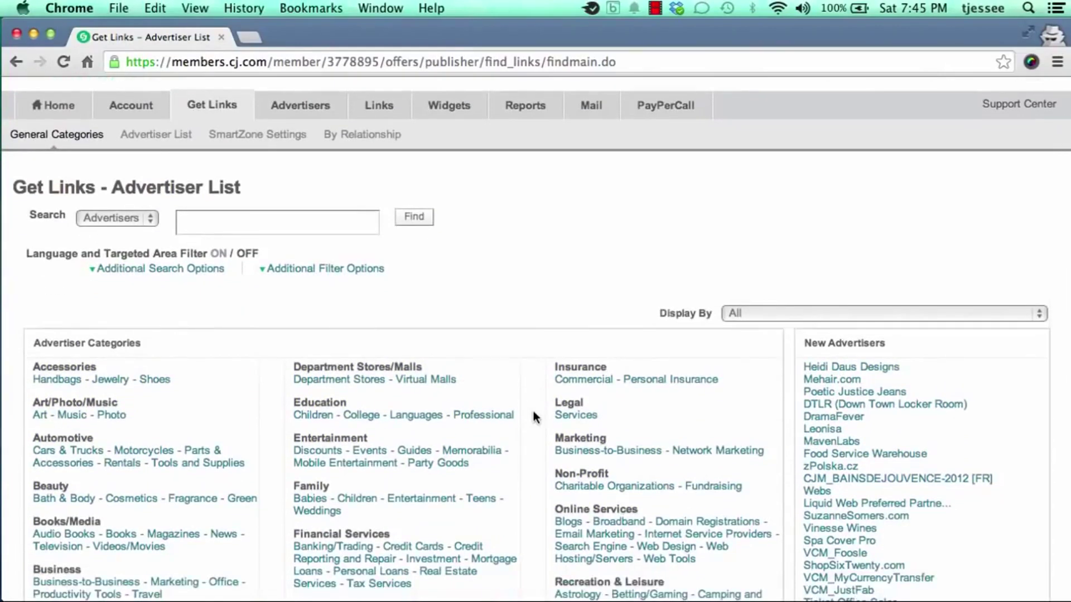